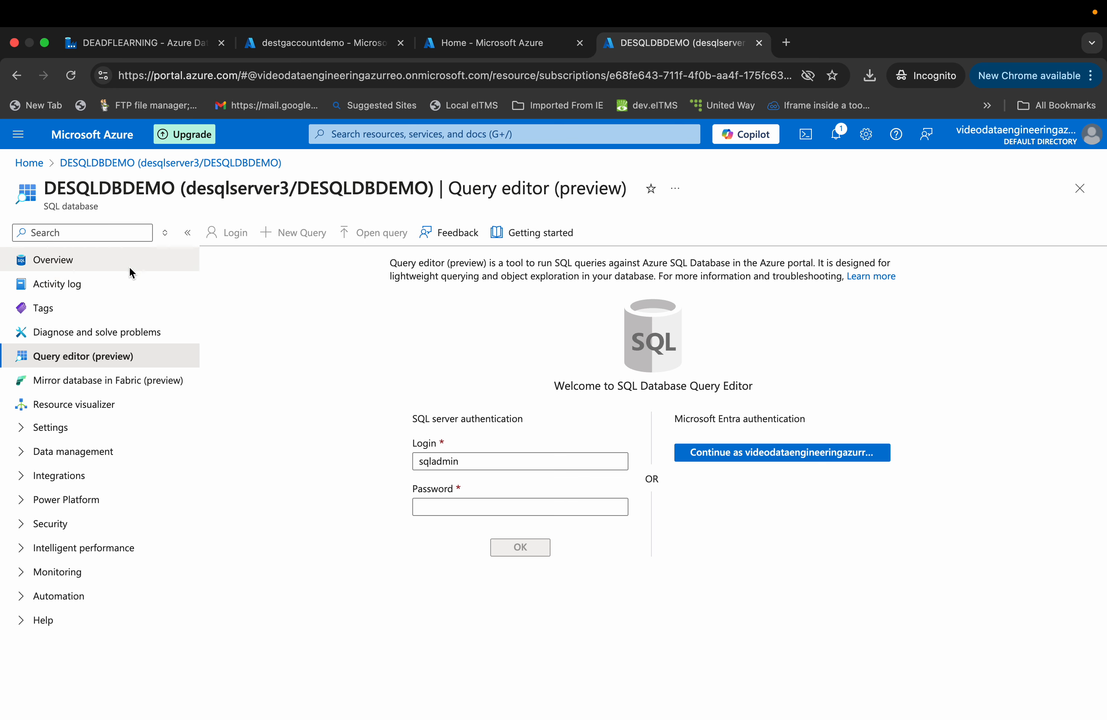
- Review the SQL server's networking page and its firewall rules for client IP access
click(93, 265)
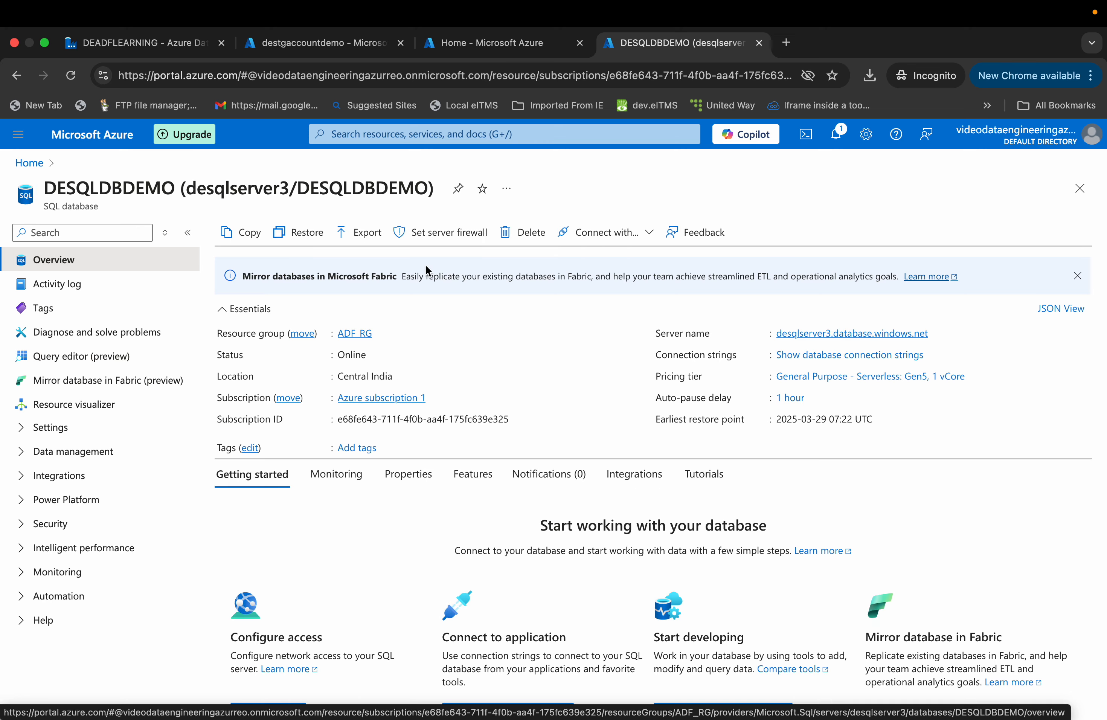
click(434, 239)
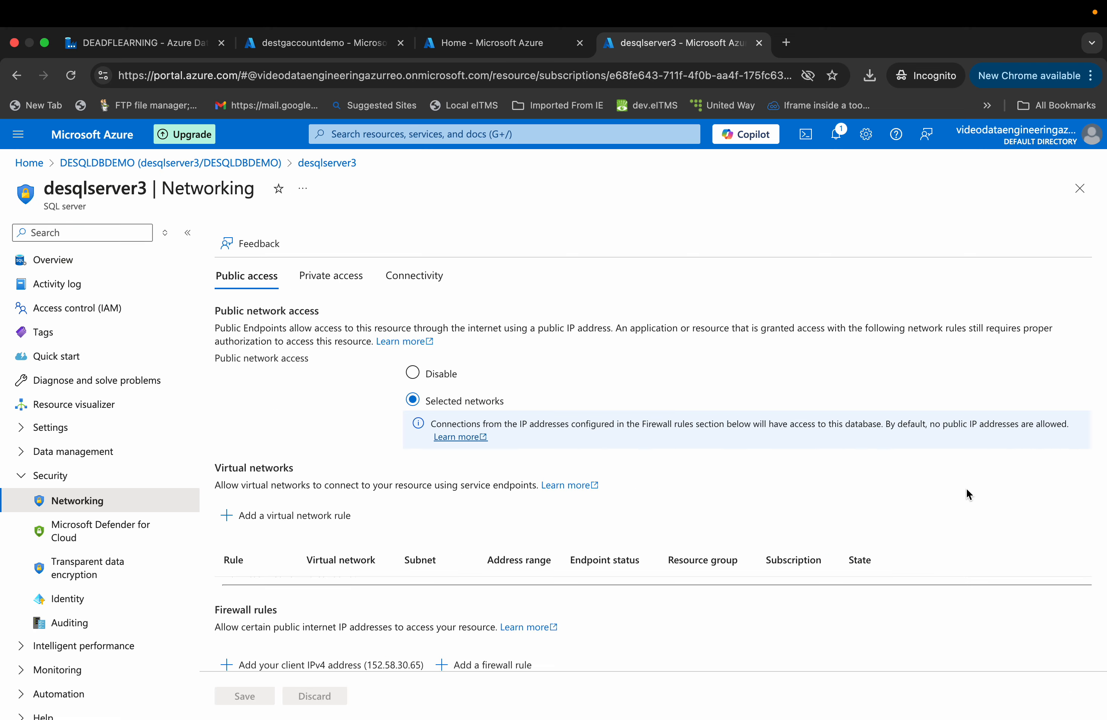
scroll(966, 489, down, 1)
scroll(966, 488, down, 5)
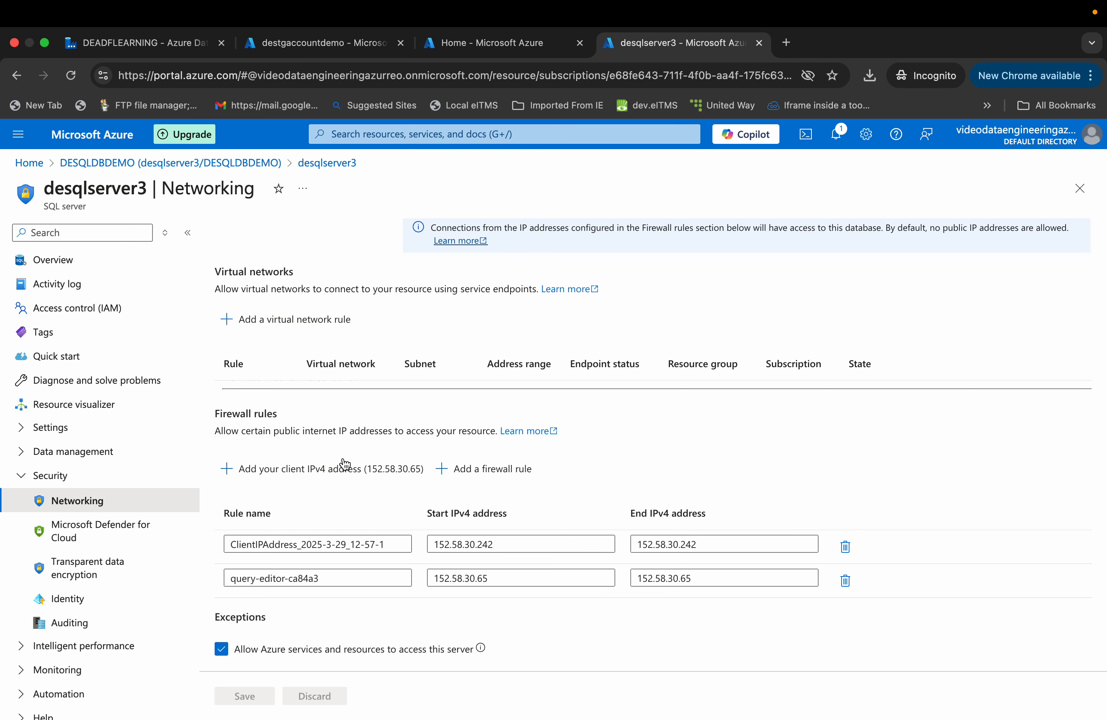
click(45, 269)
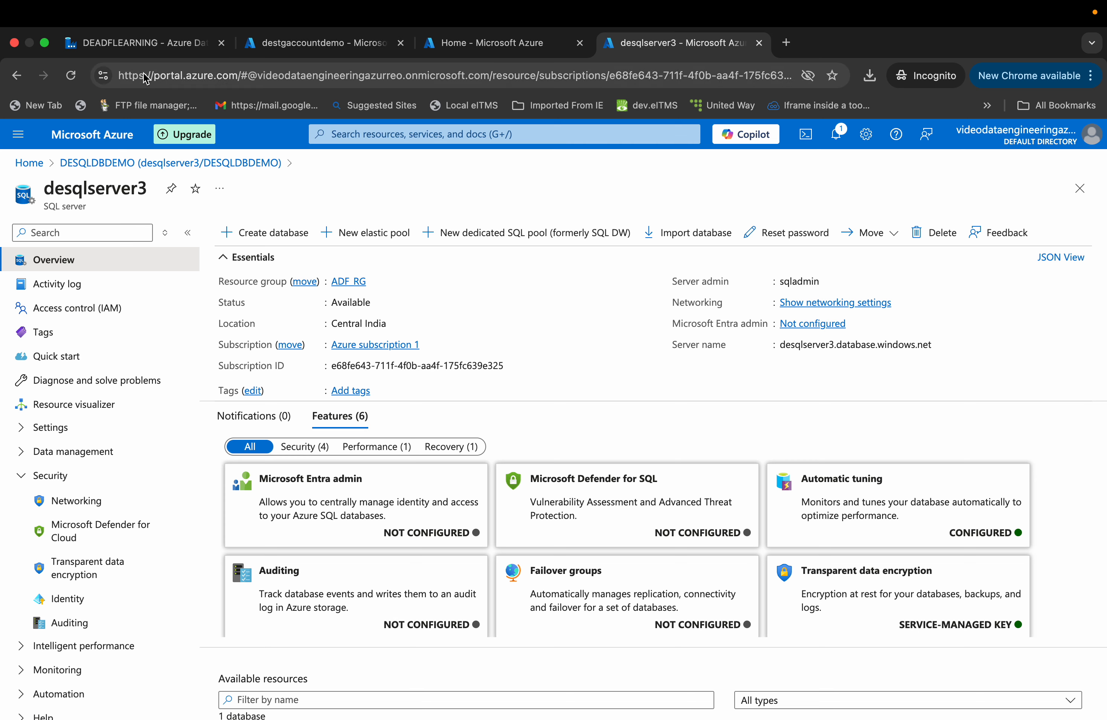
- Inspect the Get Config Details lookup activity's source dataset and query settings in the pipeline
click(147, 56)
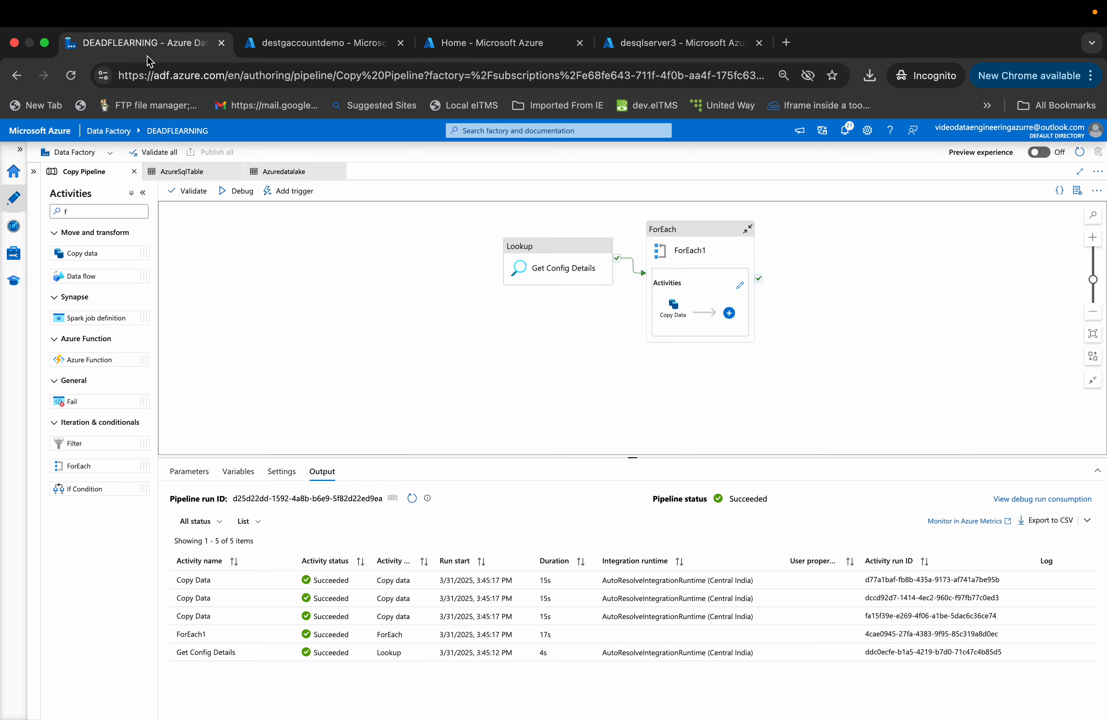
click(544, 261)
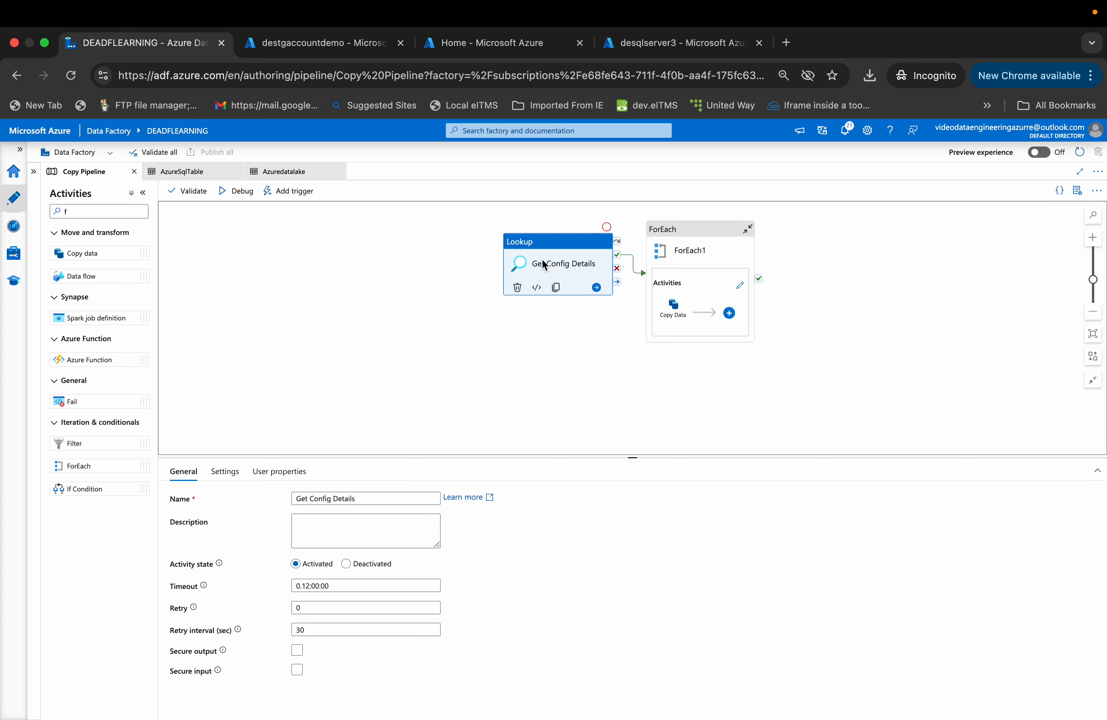
click(226, 471)
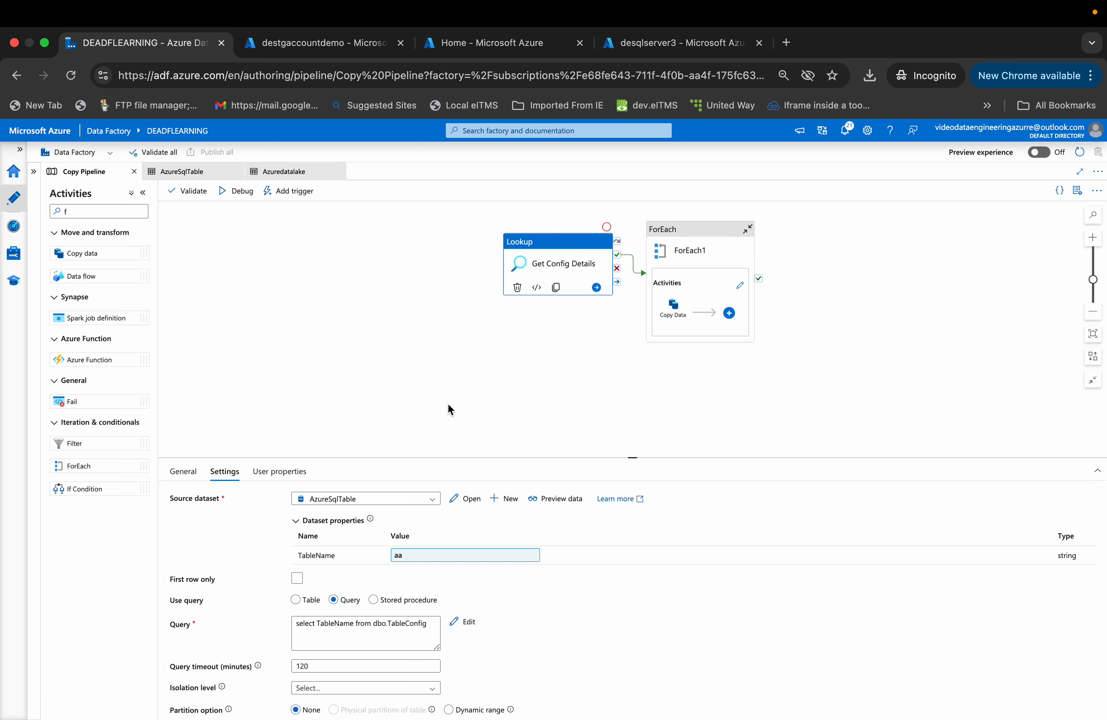
click(542, 252)
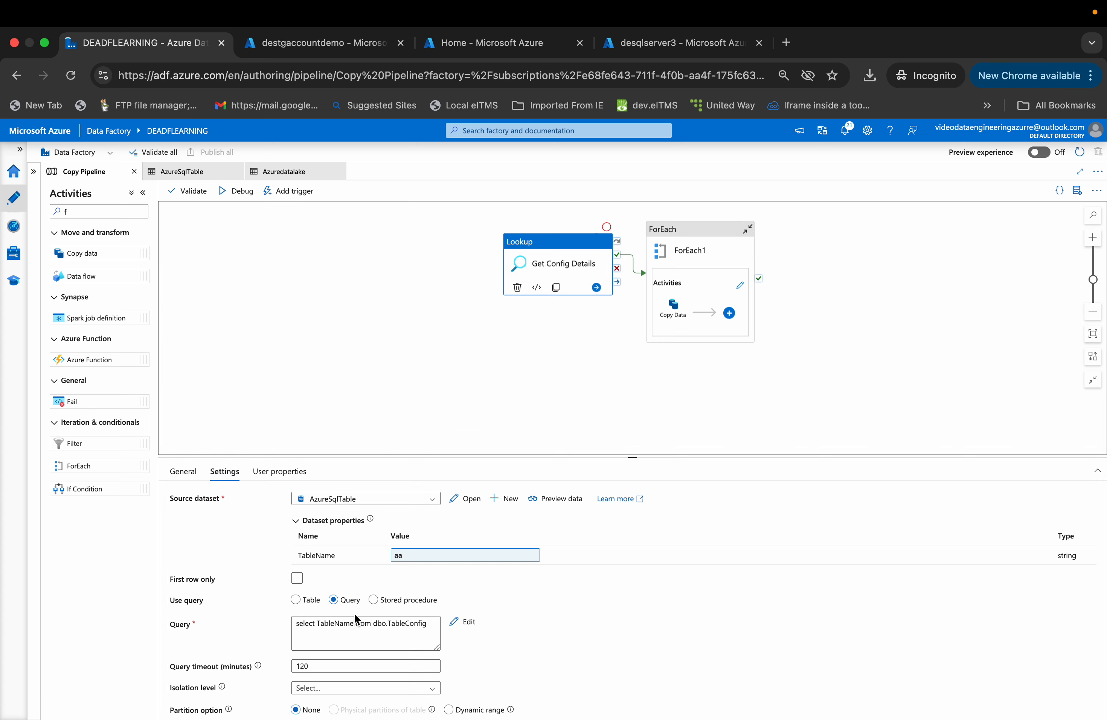
click(351, 627)
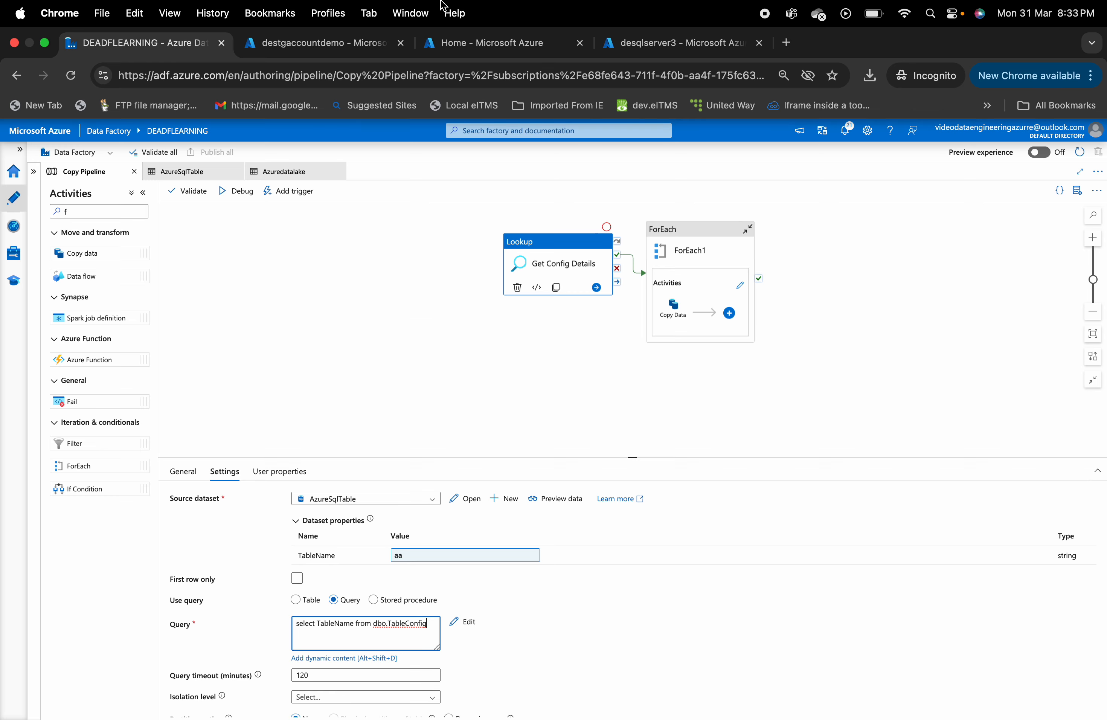
click(465, 47)
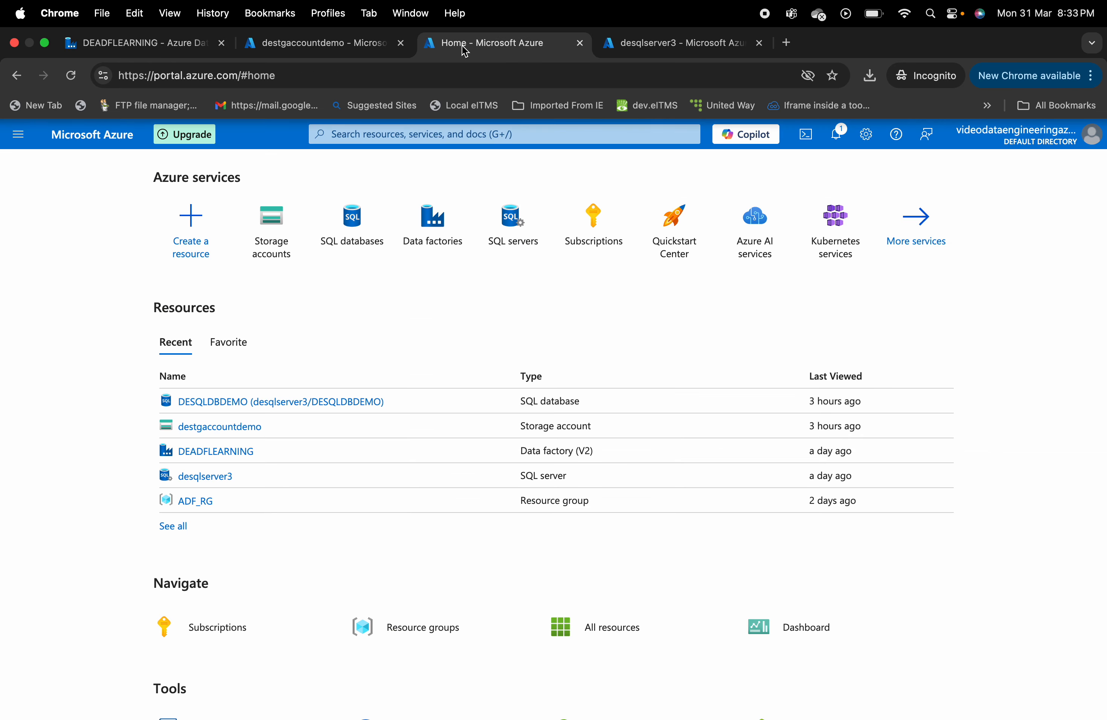
click(360, 57)
click(176, 50)
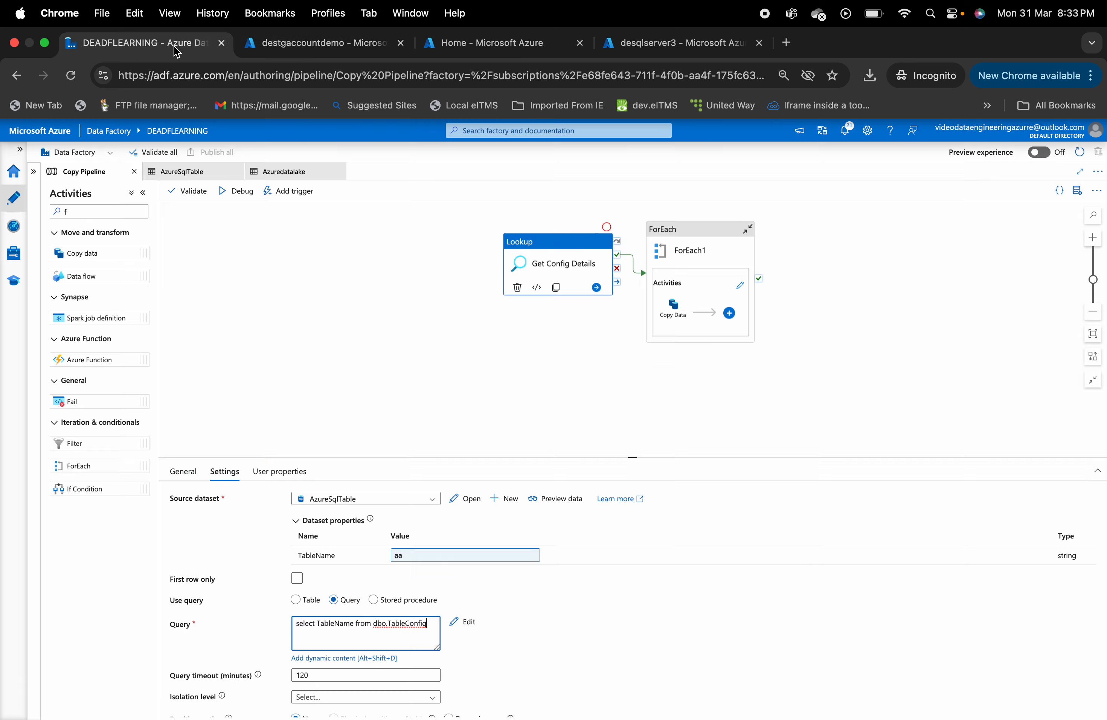
click(480, 55)
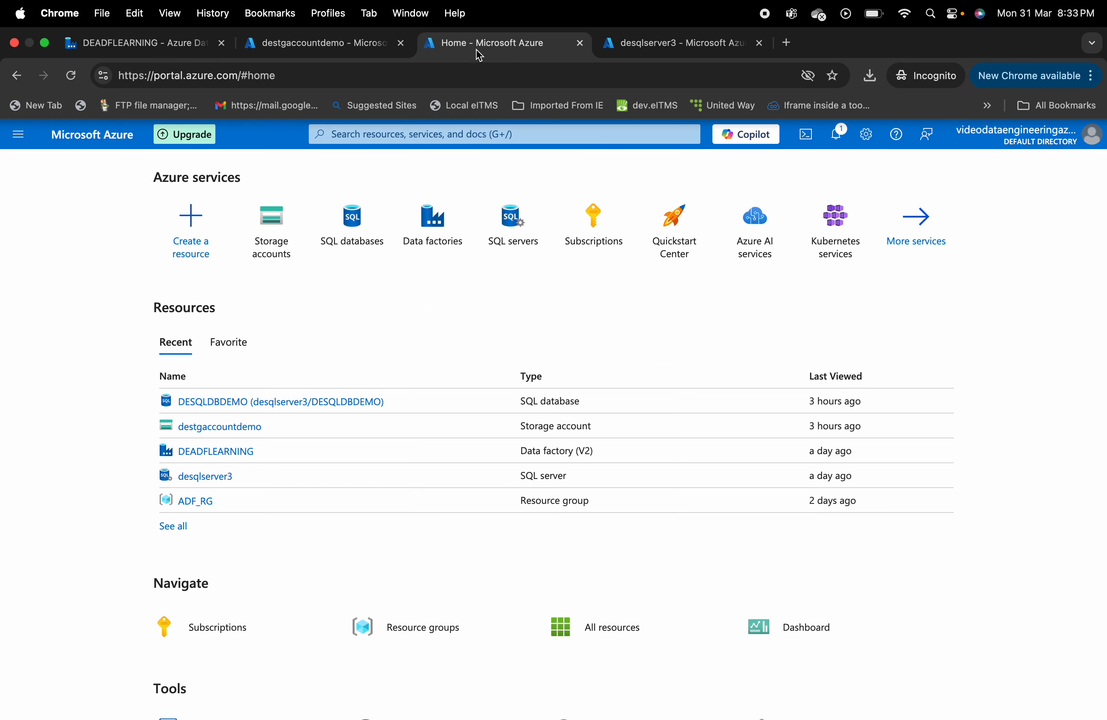
- Open the DESQLDBDEMO database's query editor and try to sign in as sqladmin with the account password
click(634, 44)
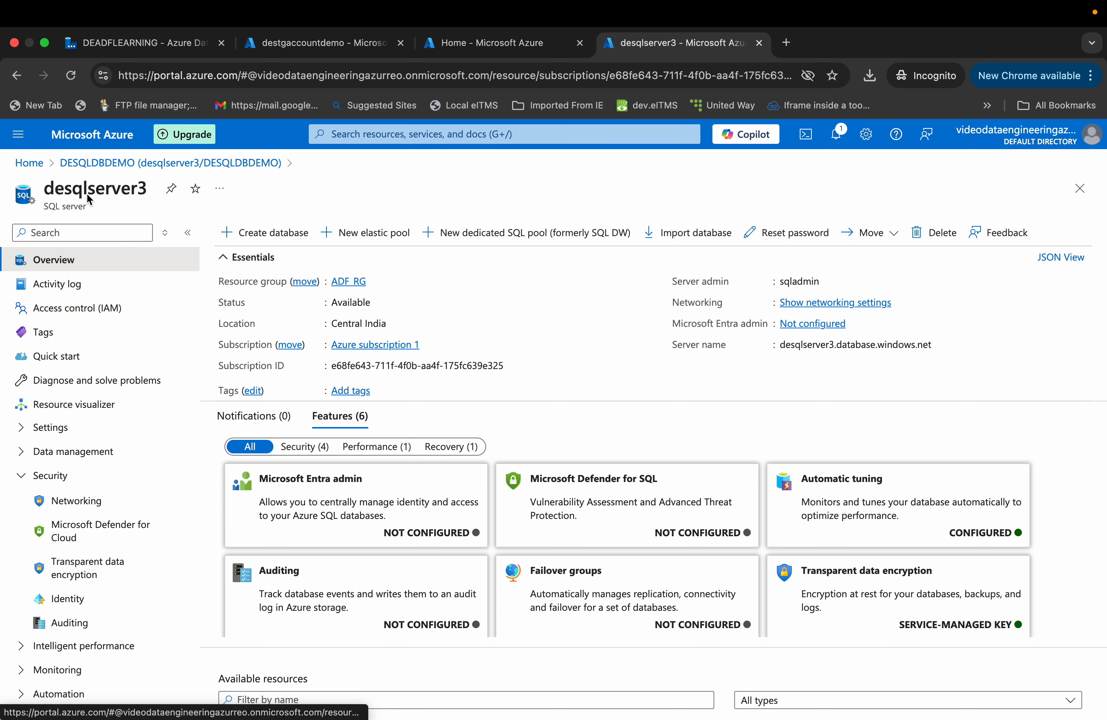
click(145, 166)
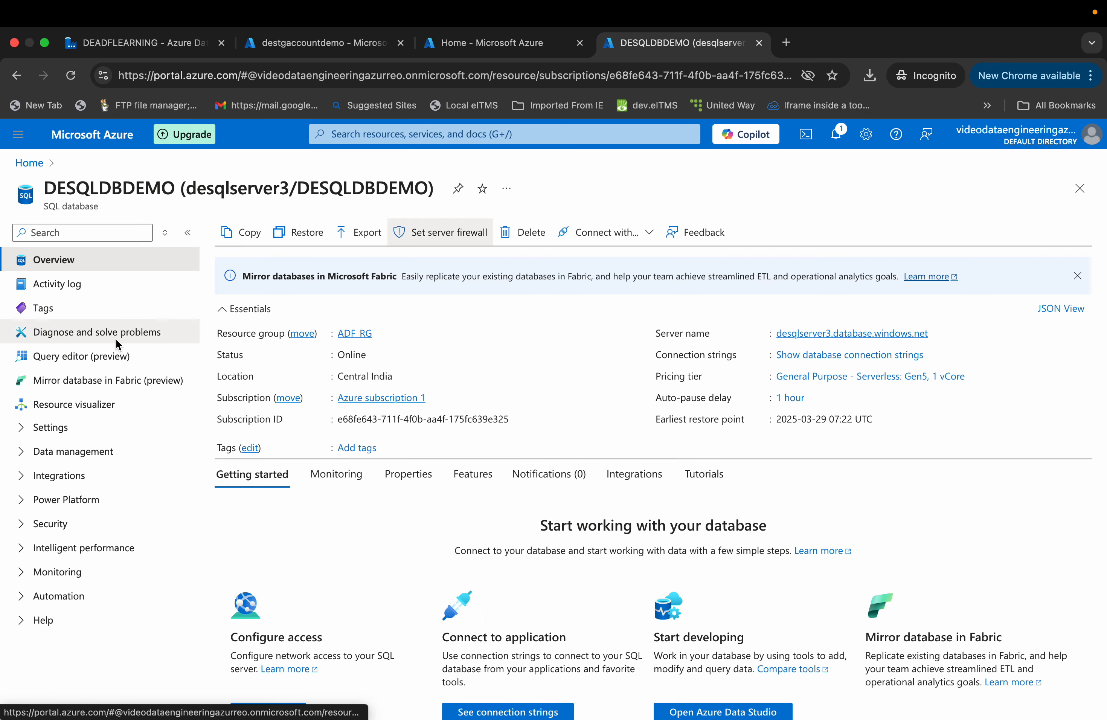
click(111, 357)
click(435, 507)
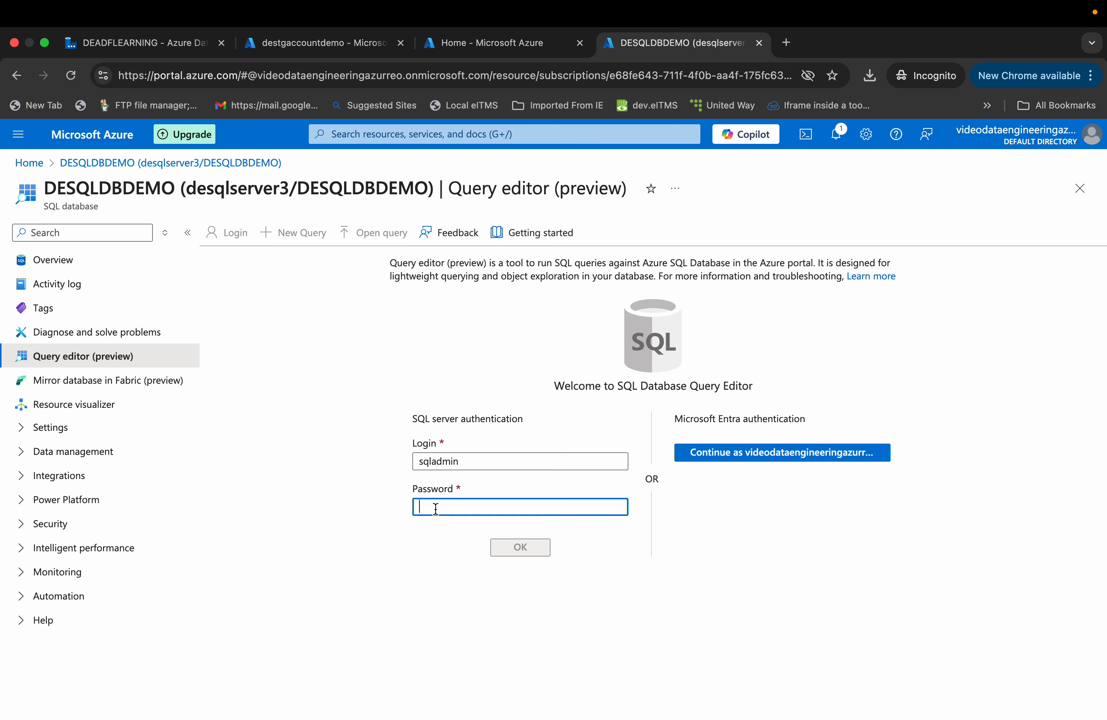
text(•••••••)
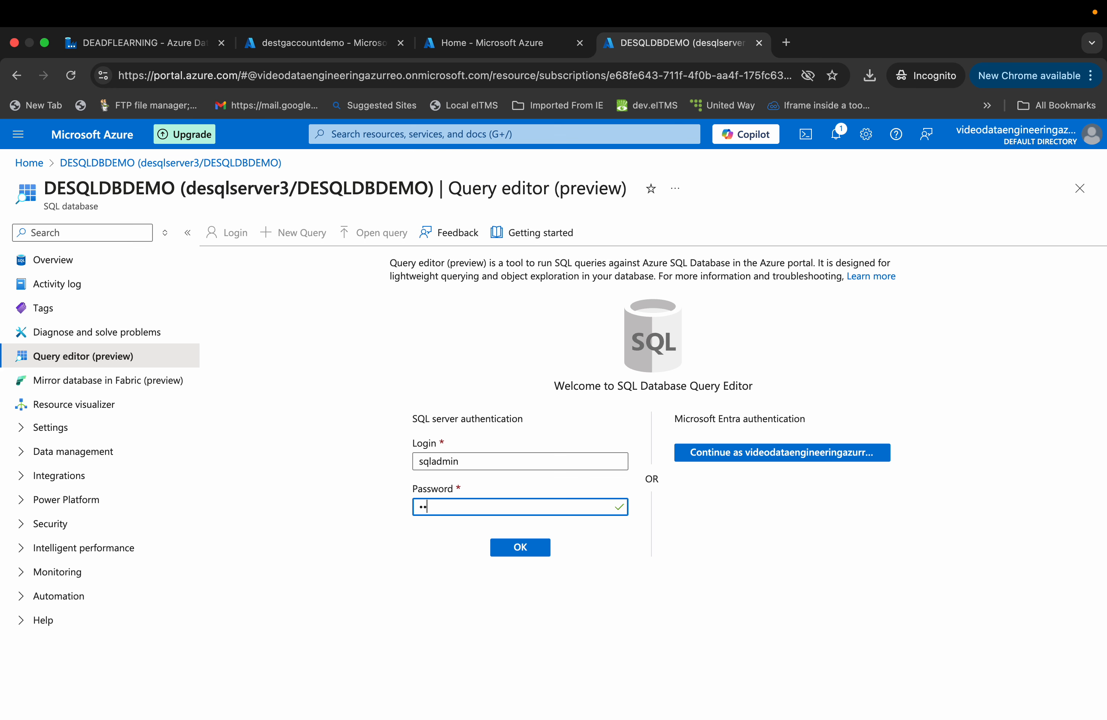
text(•••••)
click(526, 550)
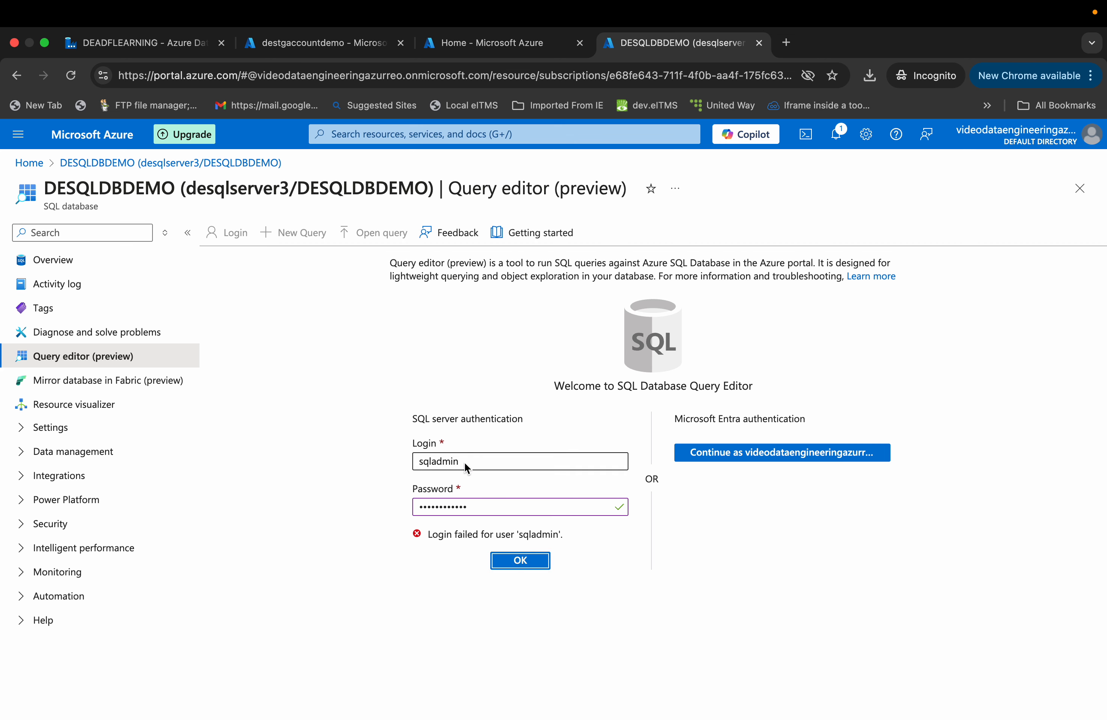
- Reopen the query editor, discarding unsaved edits, and sign in as sqladmin with the account password
click(74, 259)
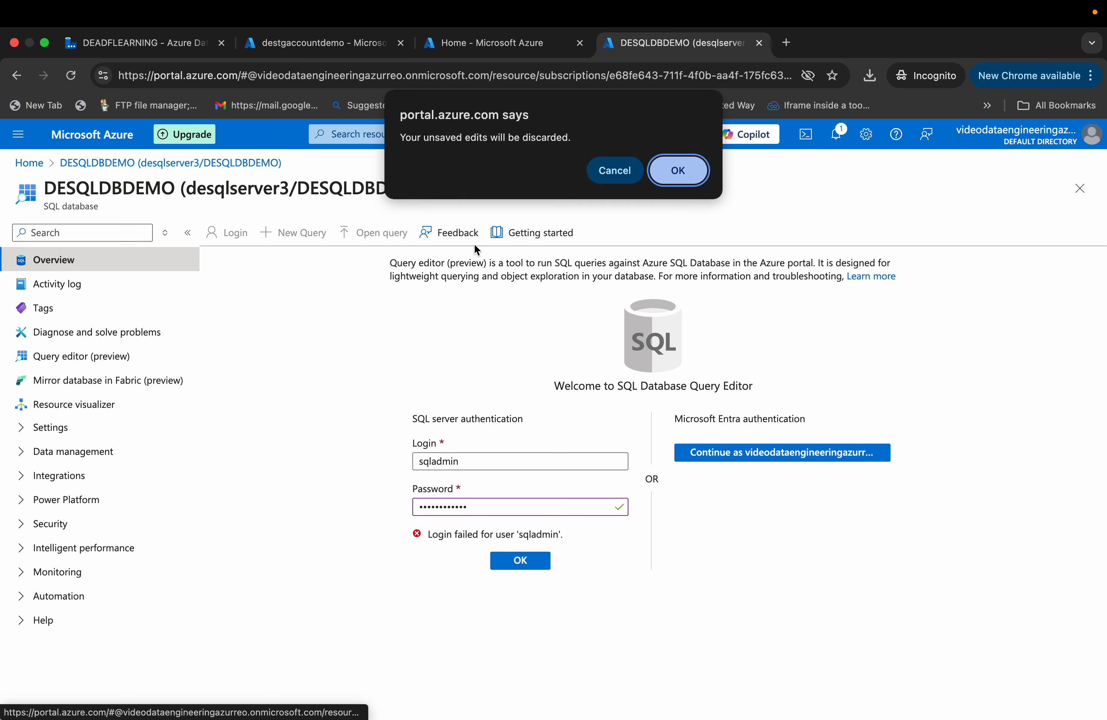
click(691, 171)
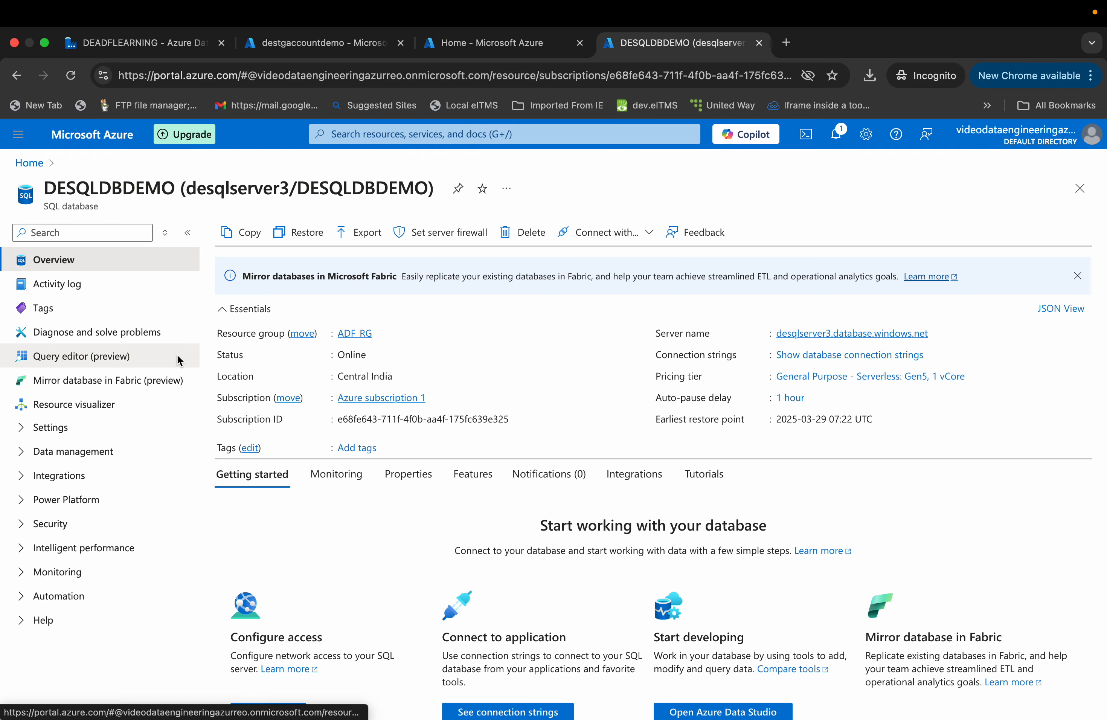
click(127, 358)
click(442, 512)
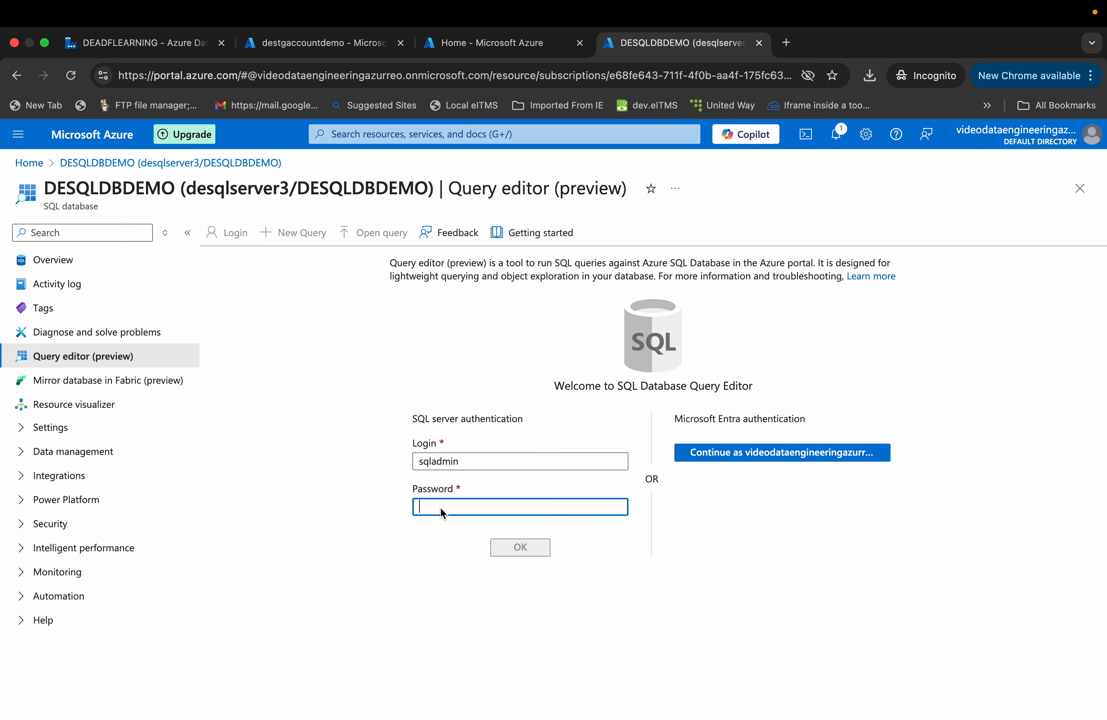
text(••••••••)
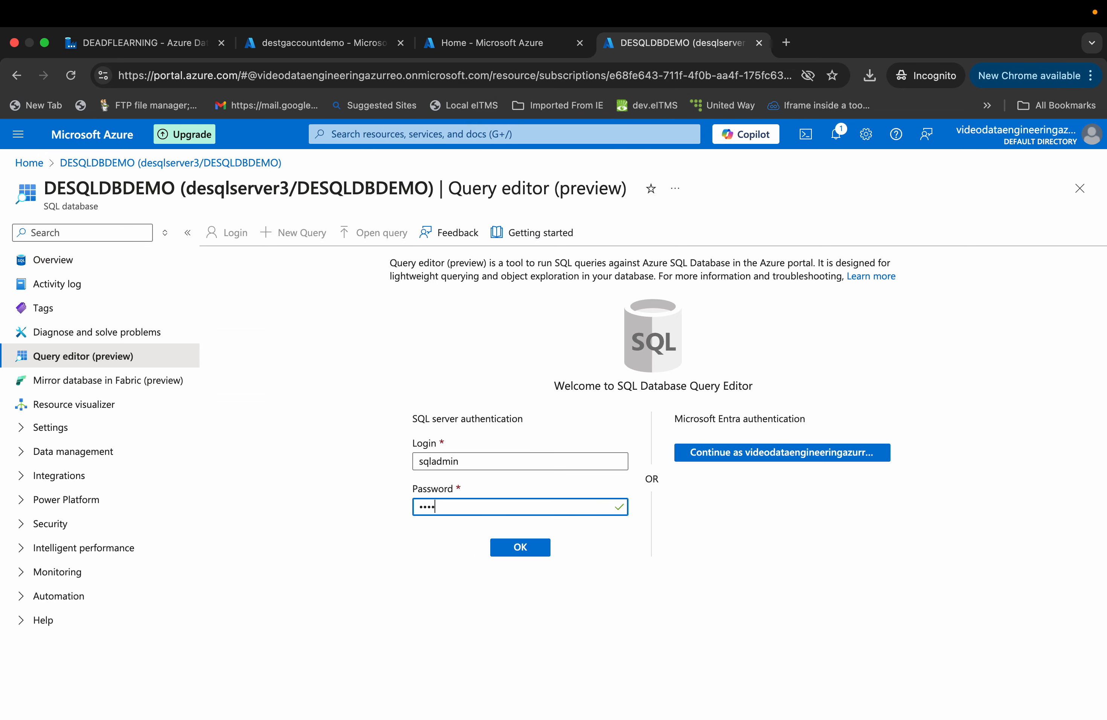
text(••••)
click(512, 550)
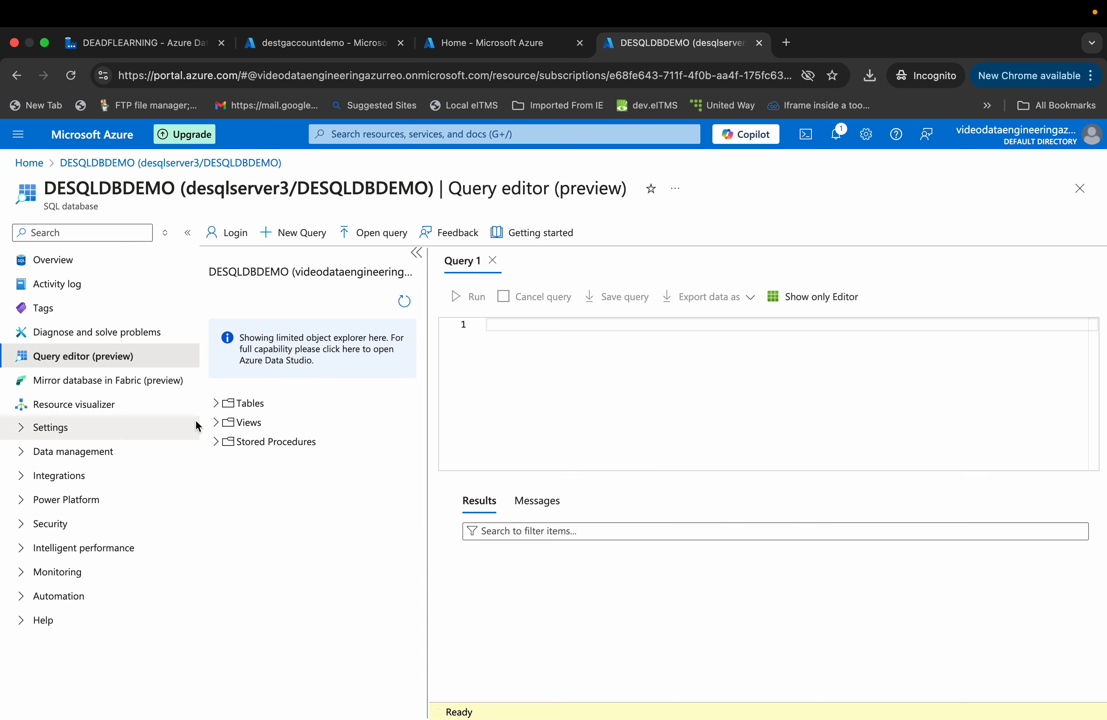
- Expand the database tables and run Select Top 1000 Rows on dbo.TableConfig
click(215, 404)
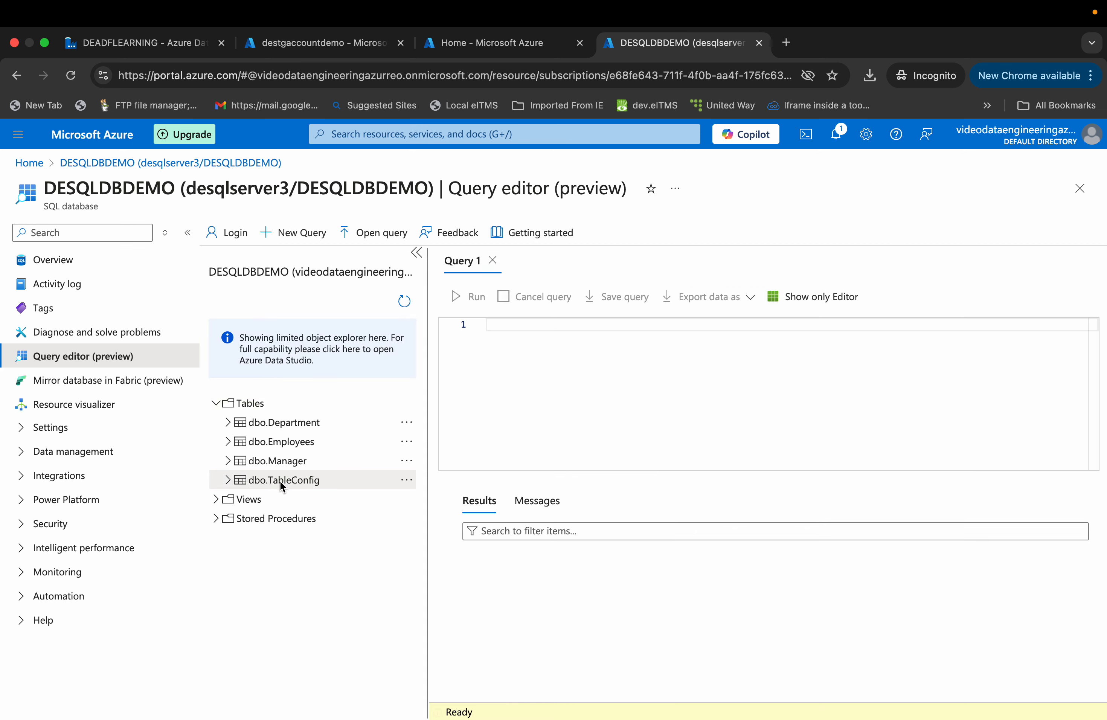
click(407, 481)
click(430, 496)
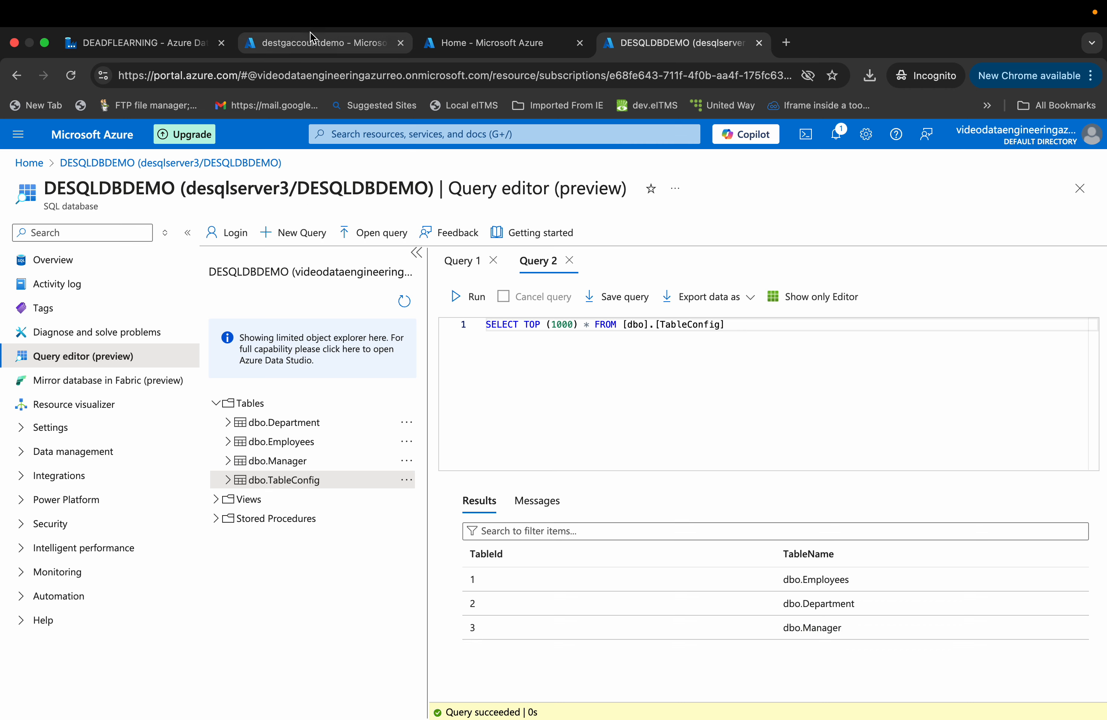
- Return to the data factory pipeline and review the Get Config Details lookup's property tabs
click(309, 45)
click(189, 43)
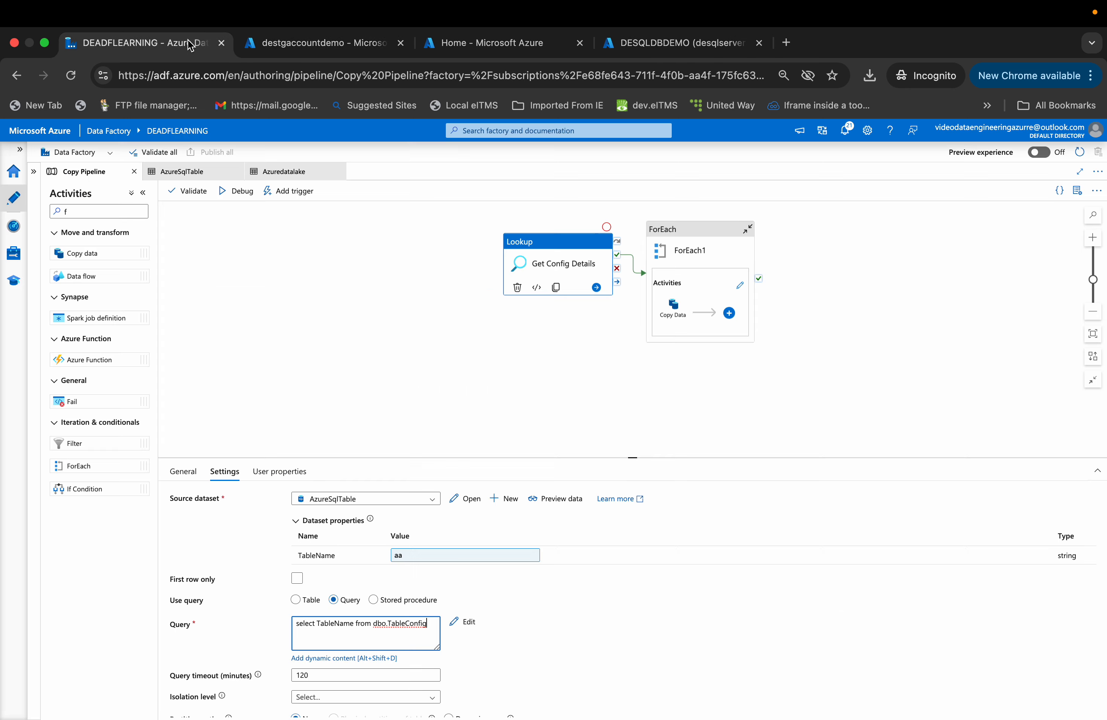
click(558, 252)
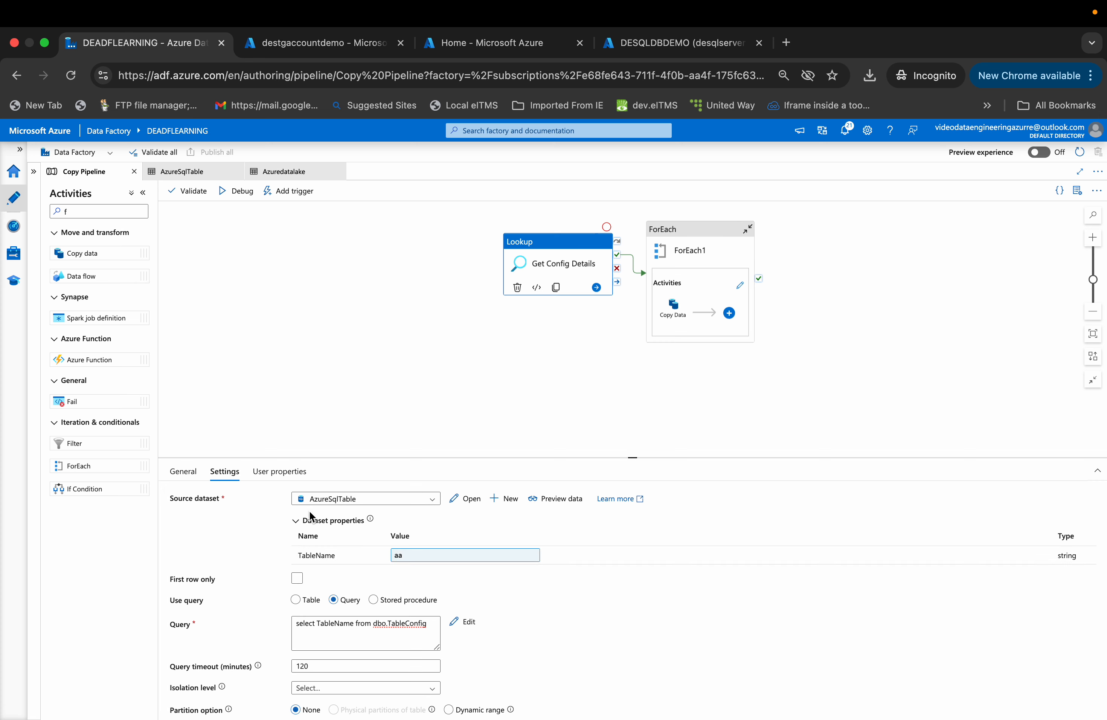
click(275, 471)
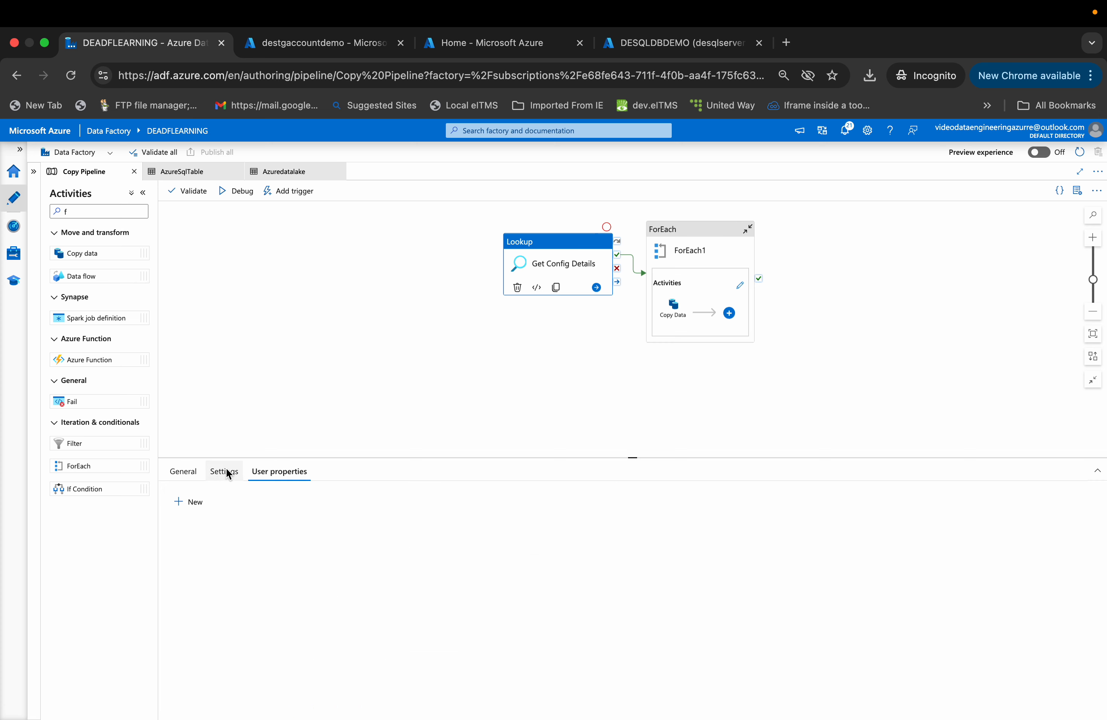
click(194, 477)
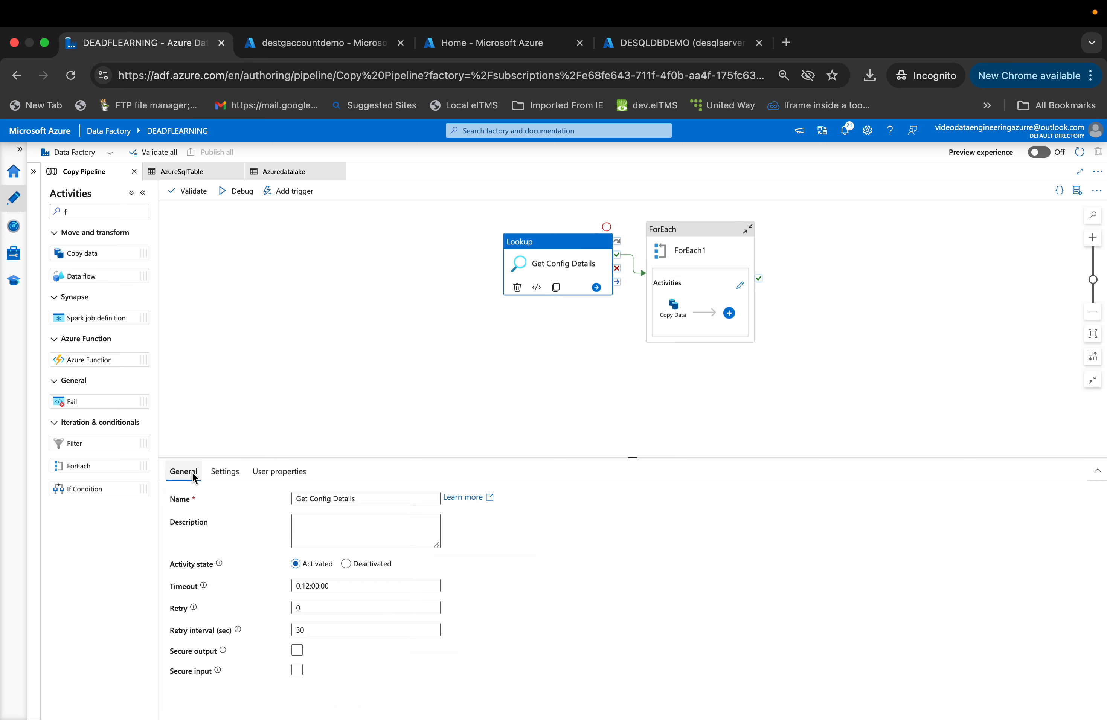
click(221, 476)
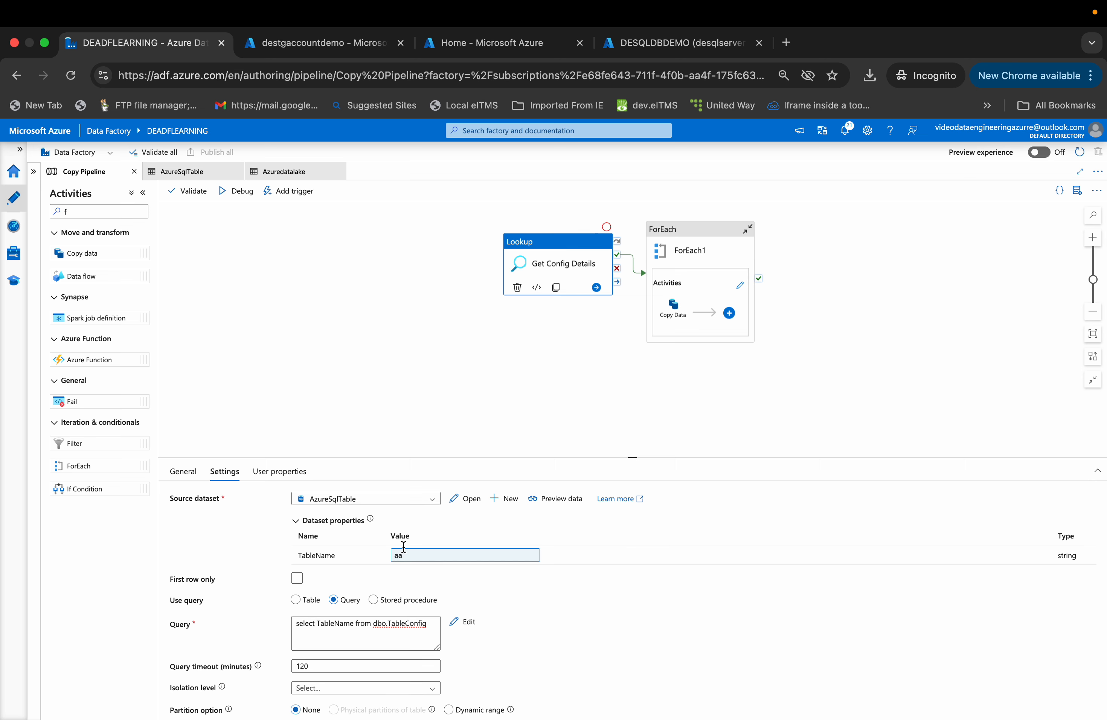
click(355, 395)
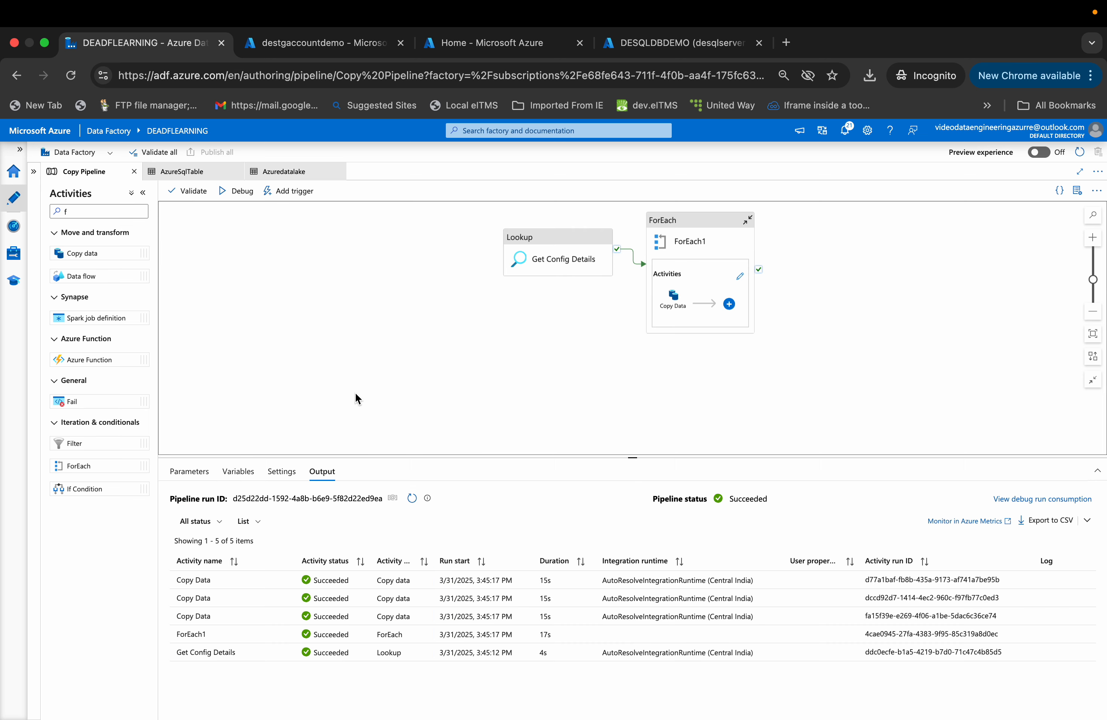
- Open the ForEach1 activity's settings and examine its Items expression in the pipeline expression builder
click(566, 260)
click(688, 246)
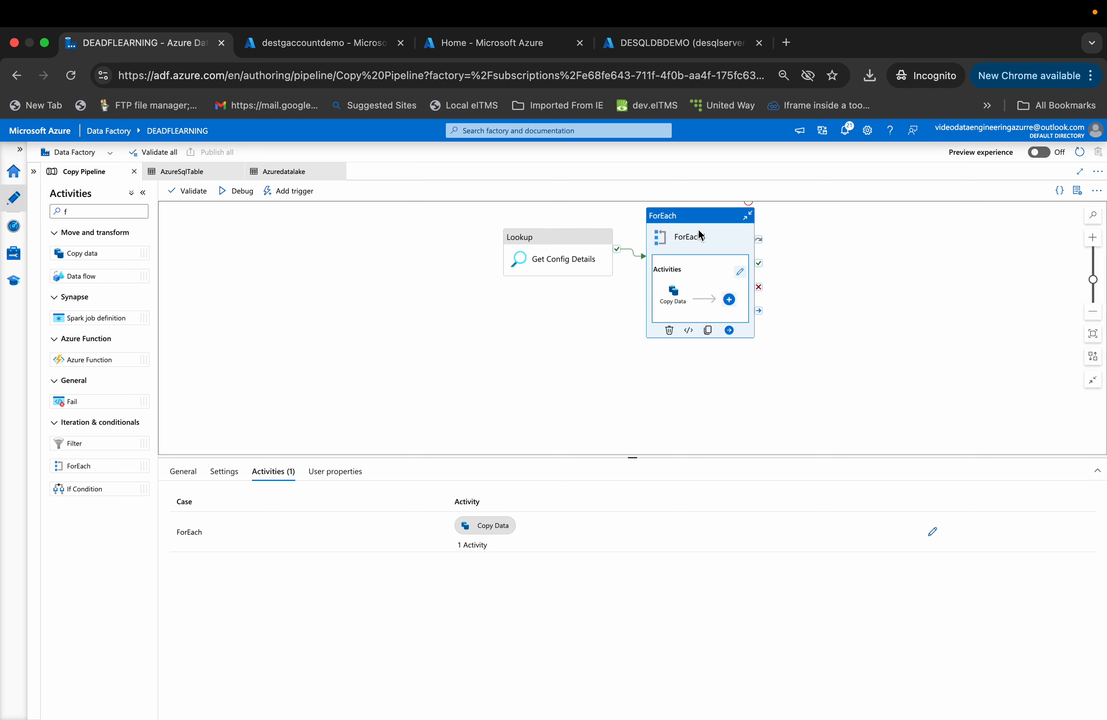
click(564, 255)
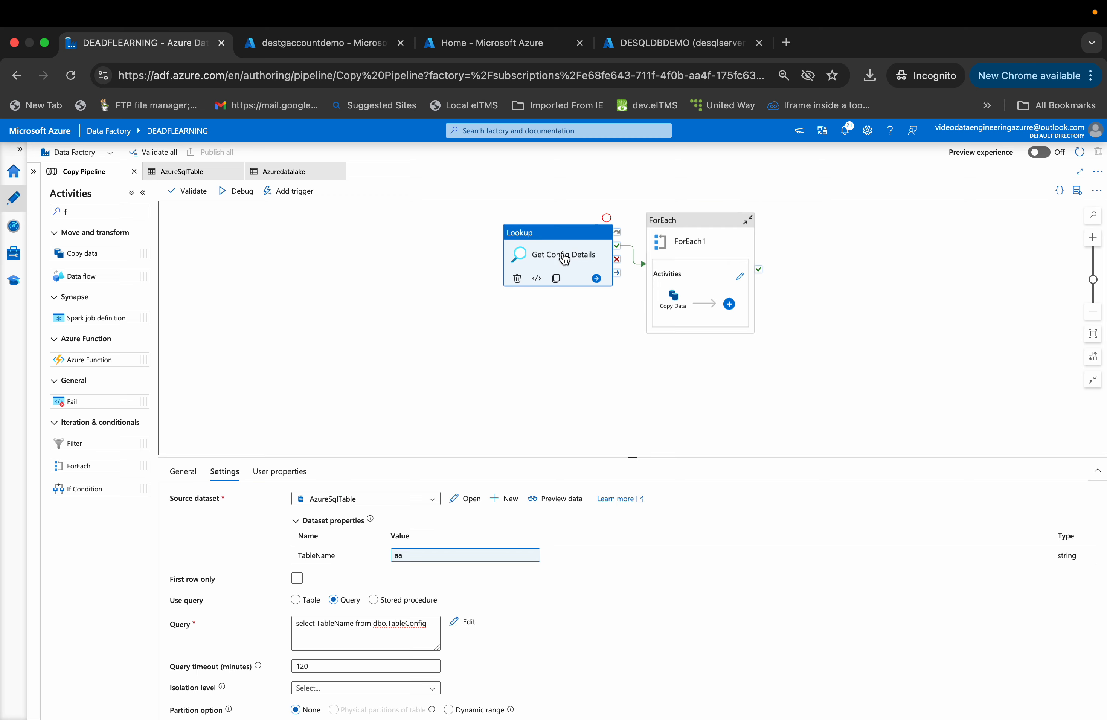
click(685, 256)
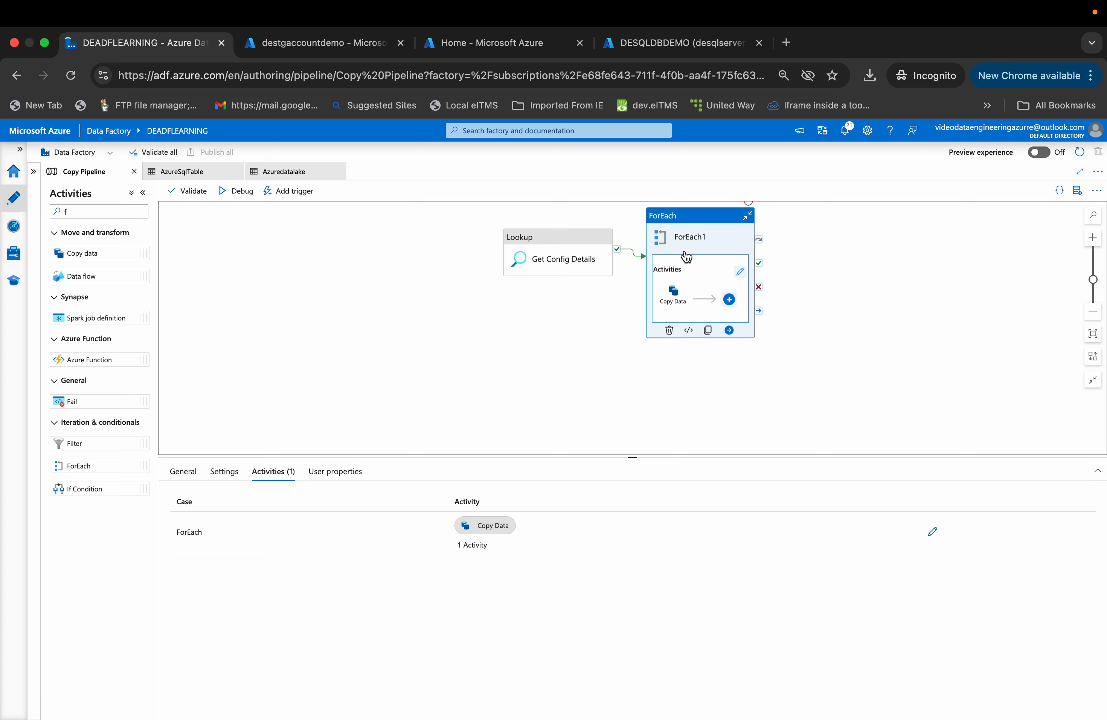
click(228, 471)
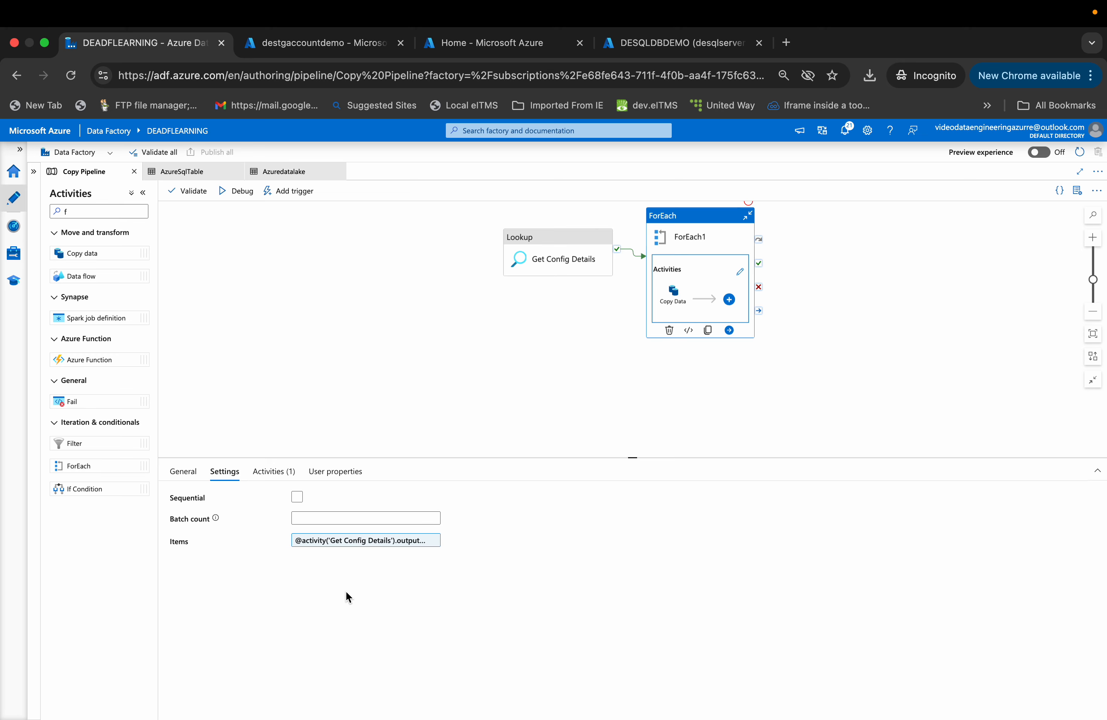
click(329, 543)
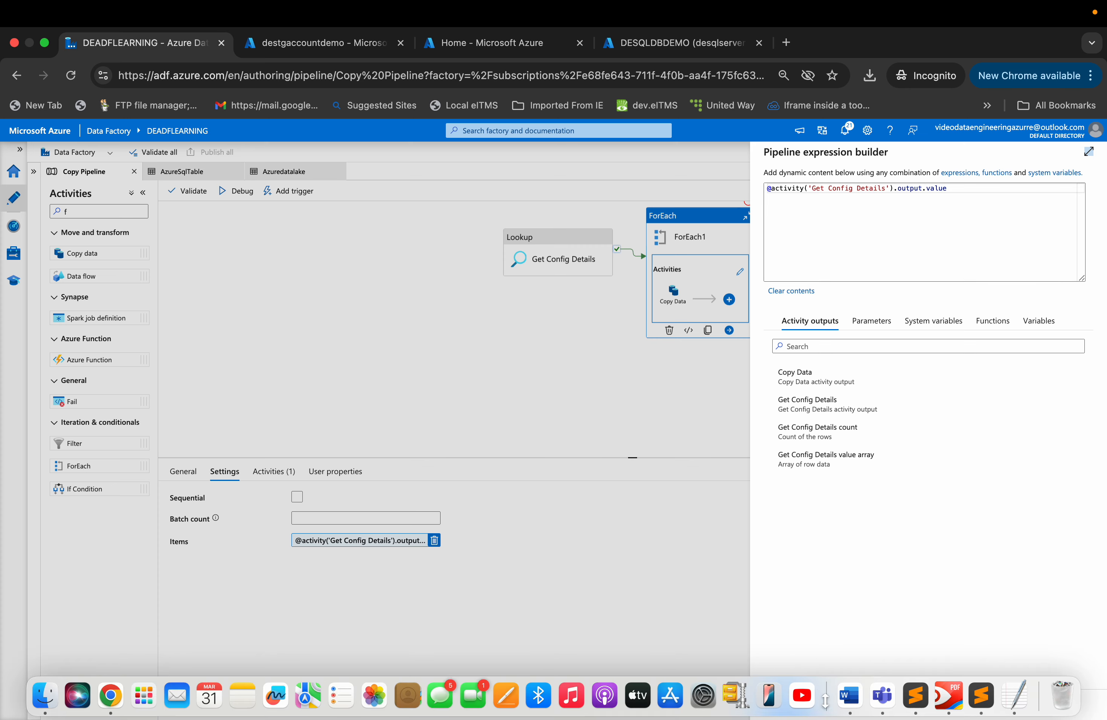
- Switch between the Get Config Details lookup and ForEach1 activities and reopen the ForEach1 Items expression for review
click(837, 704)
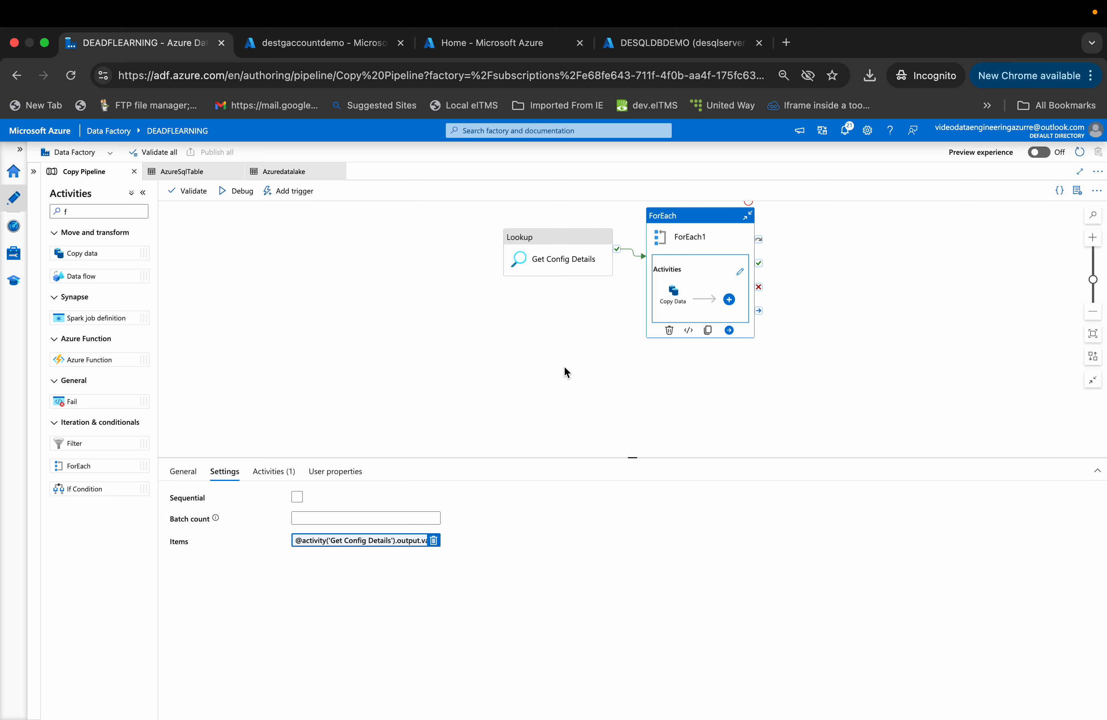
click(565, 247)
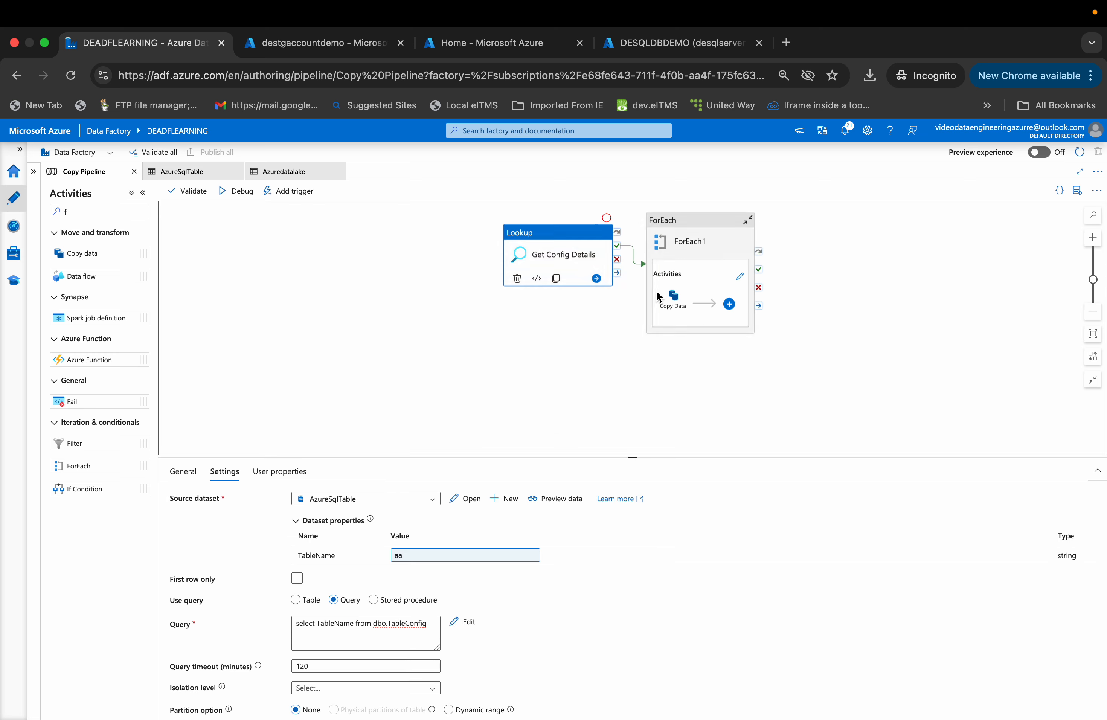
click(684, 241)
click(606, 262)
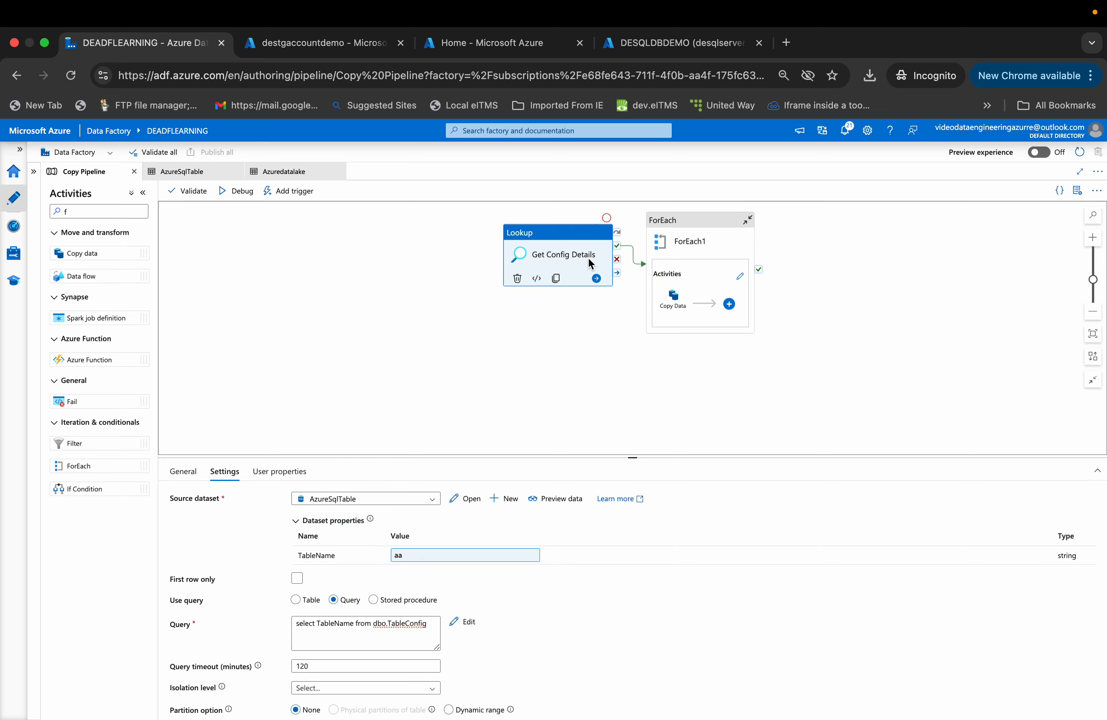
click(677, 250)
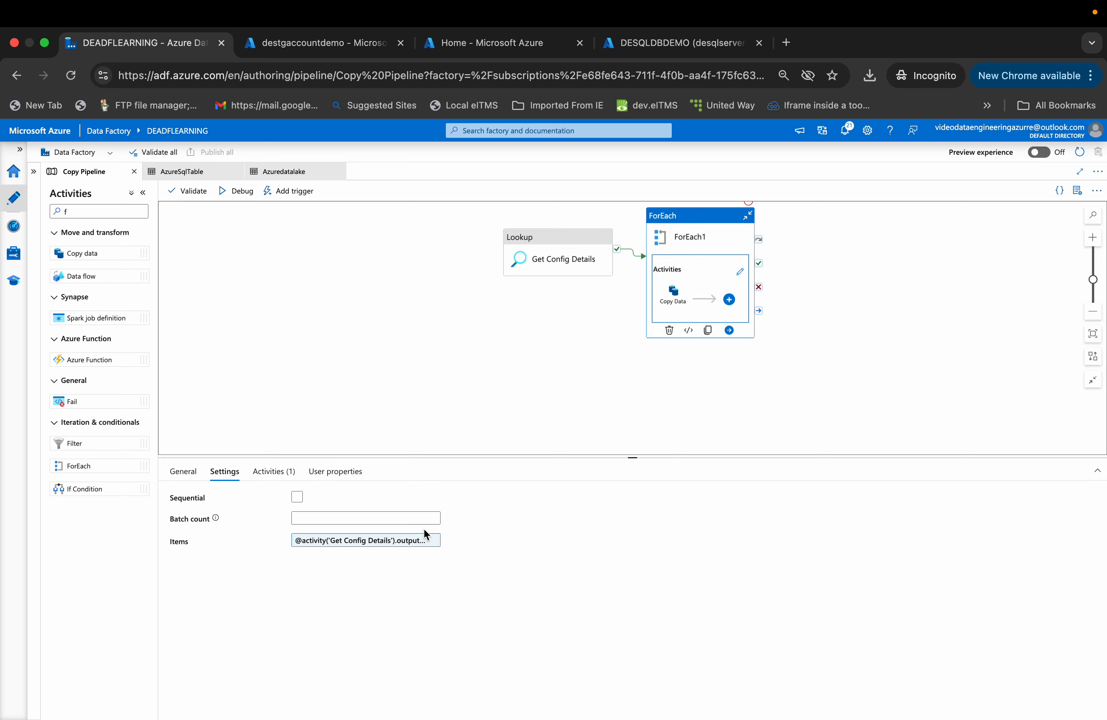
click(360, 542)
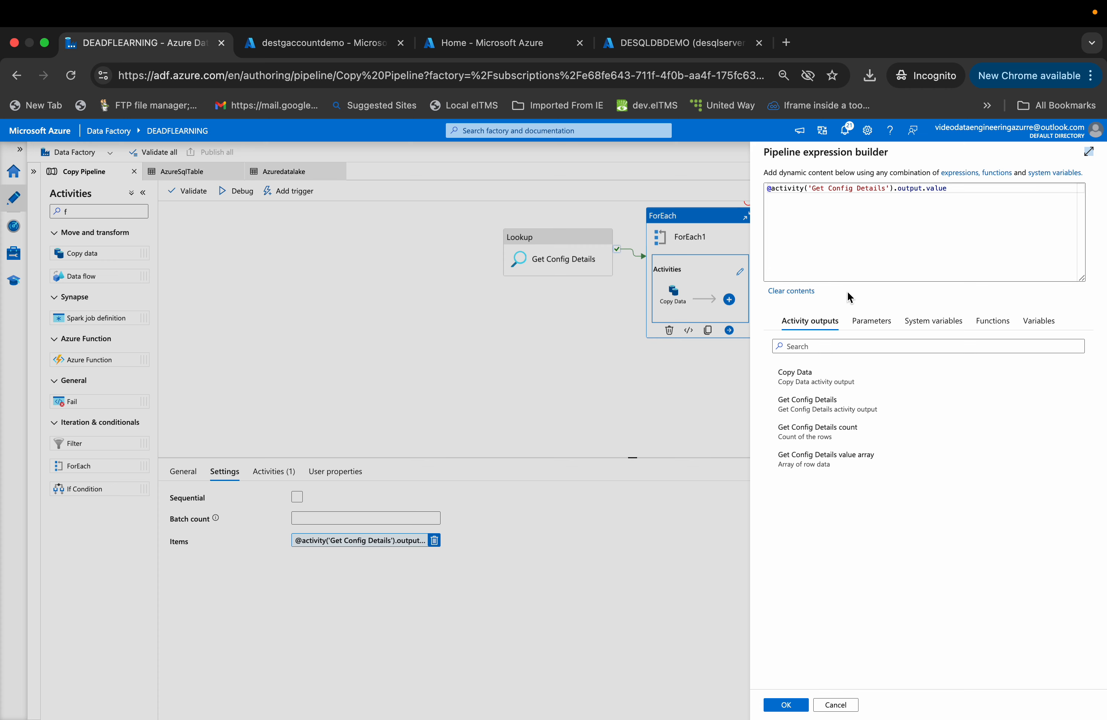
click(837, 708)
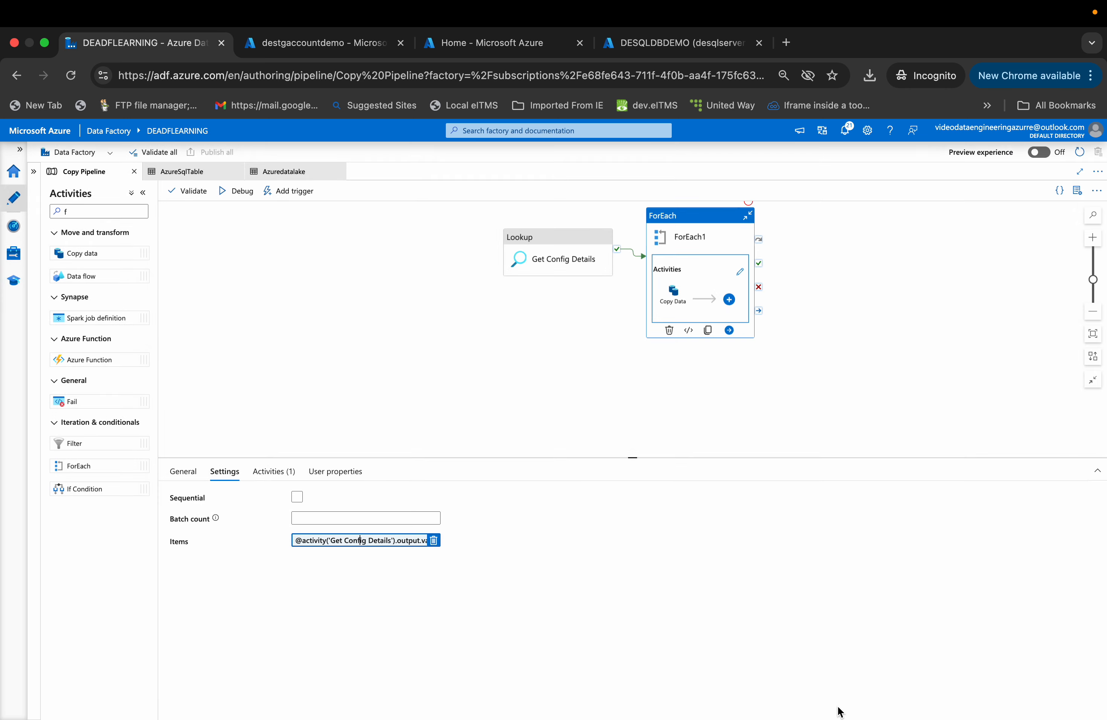
- Open the ForEach1 inner activities and review the Copy Data activity's Source and Sink dataset properties
click(683, 242)
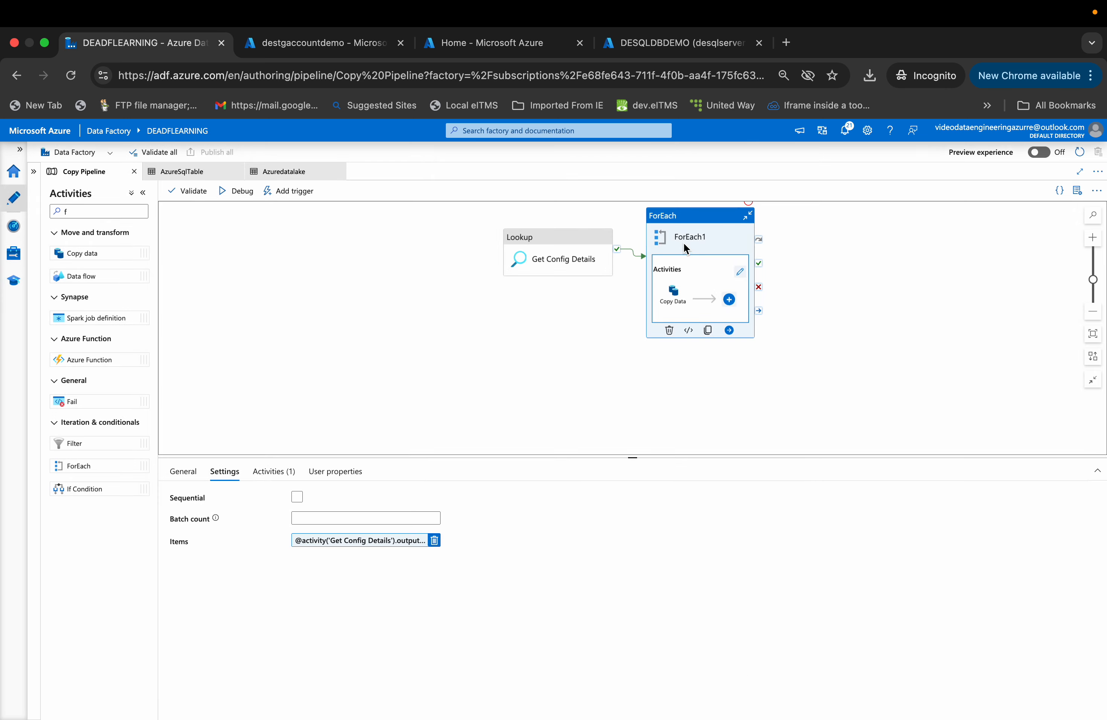
click(568, 257)
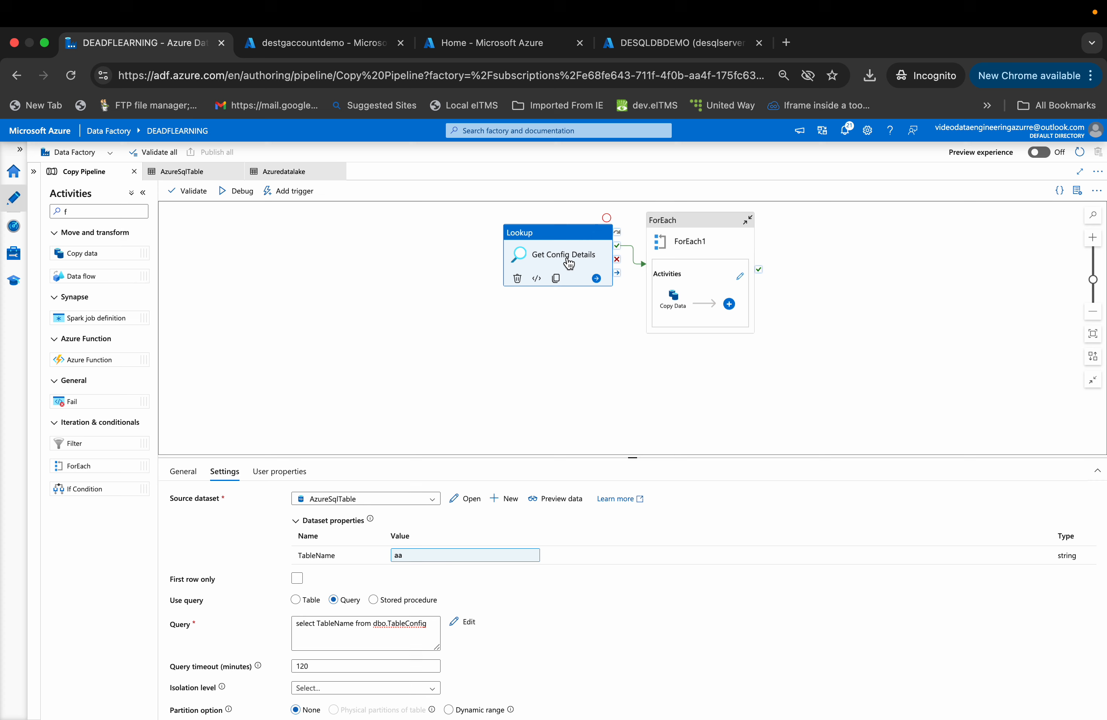
click(686, 233)
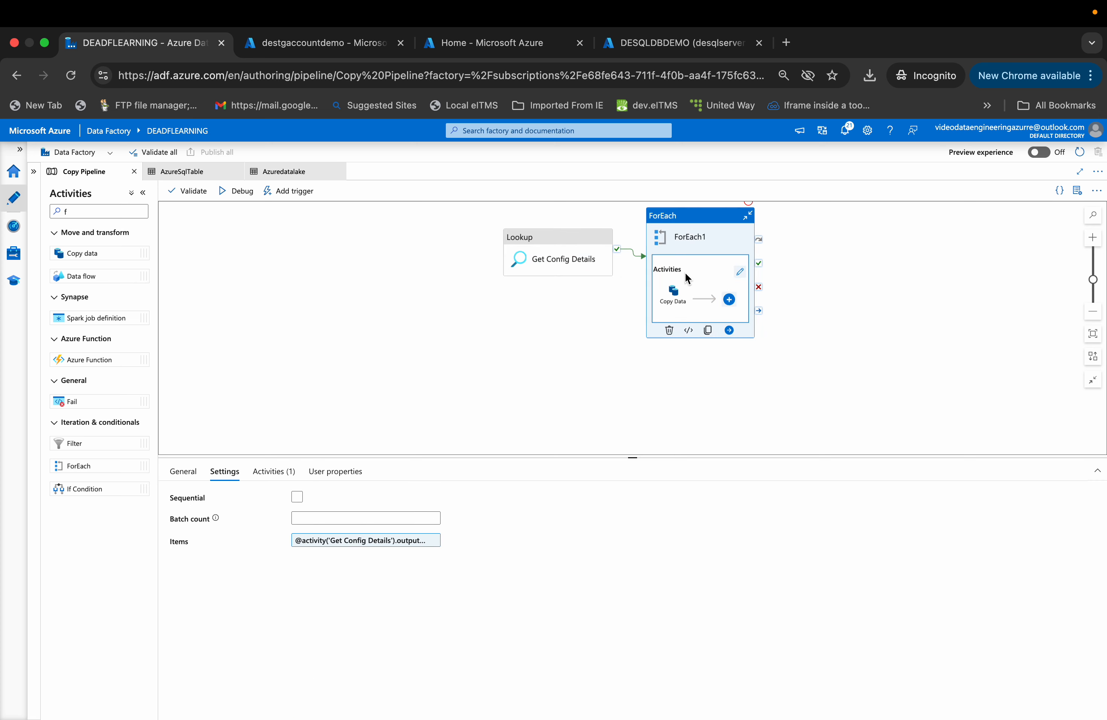
click(739, 273)
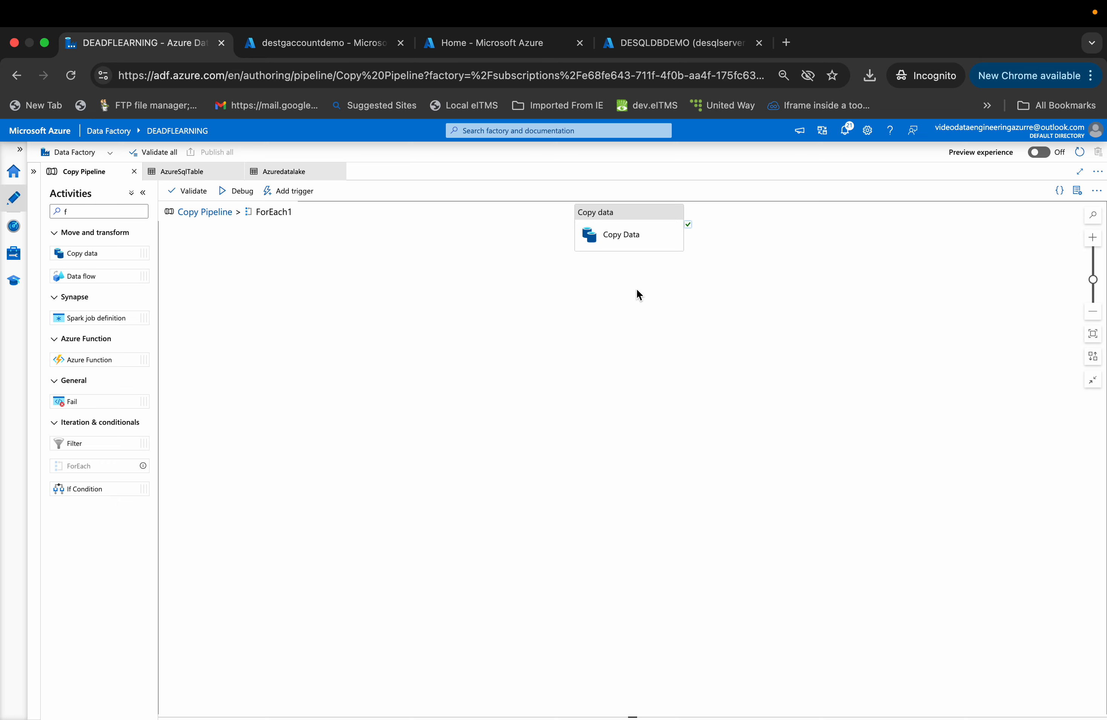
click(621, 231)
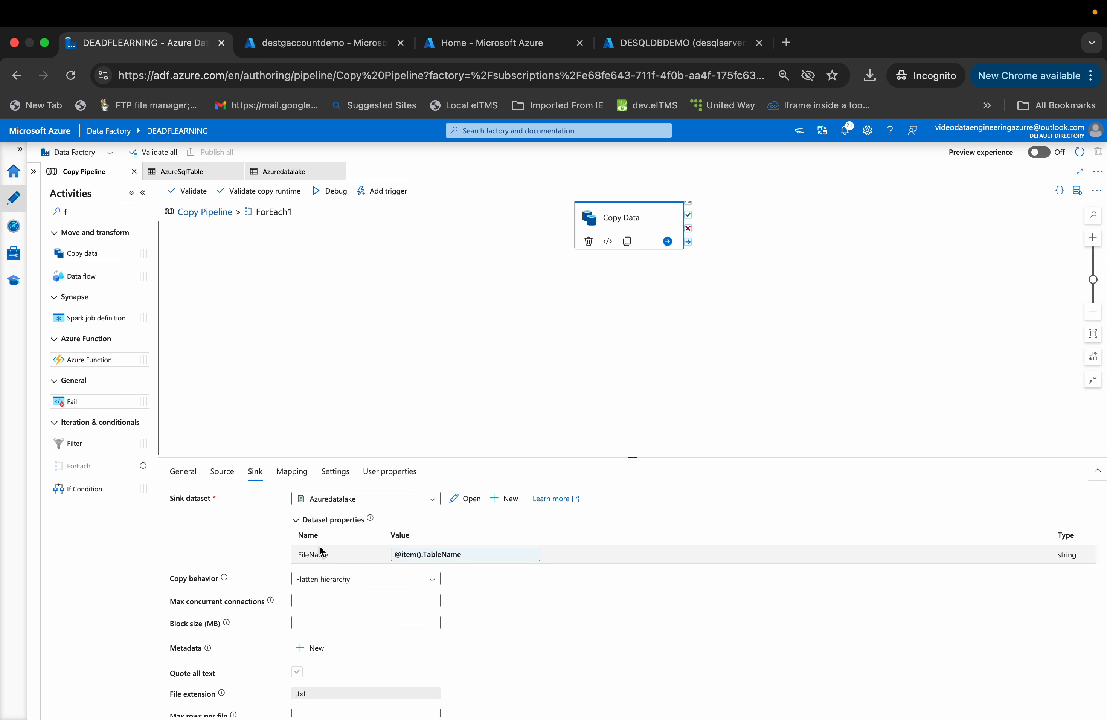
click(222, 471)
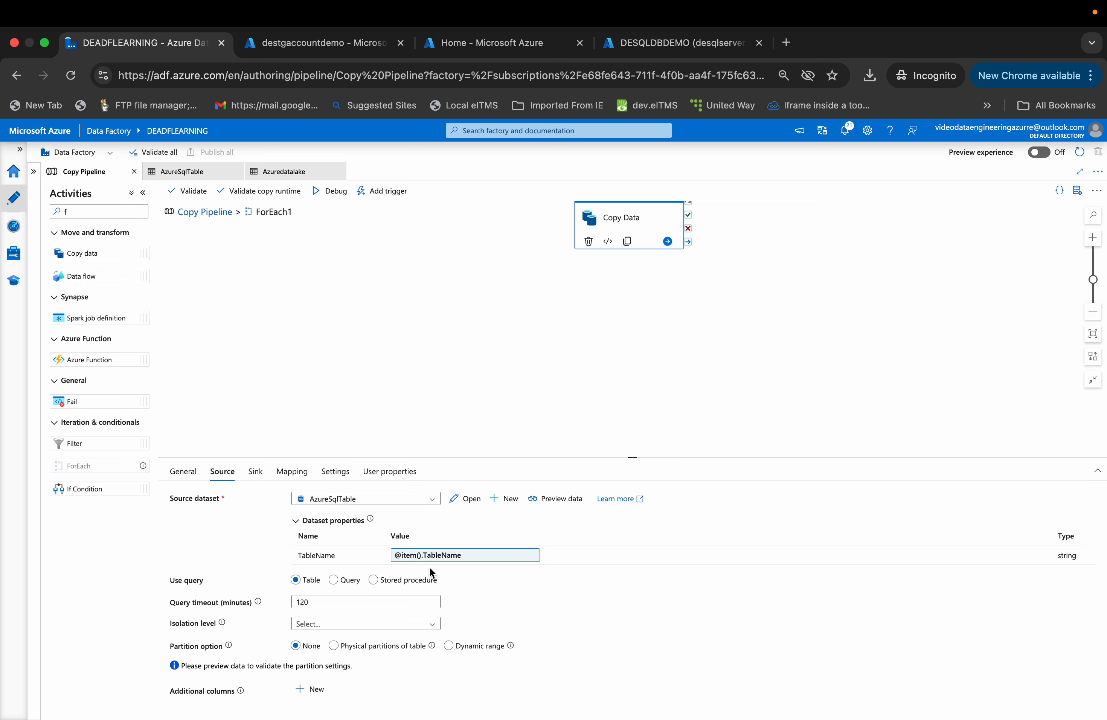
click(254, 472)
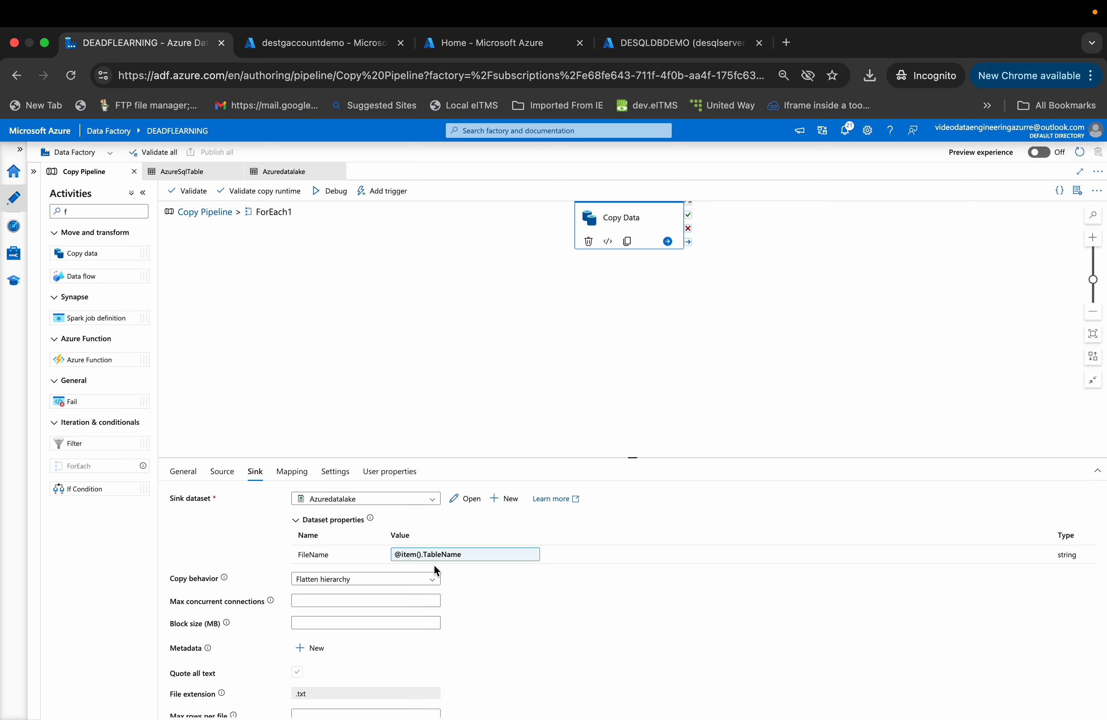
click(226, 469)
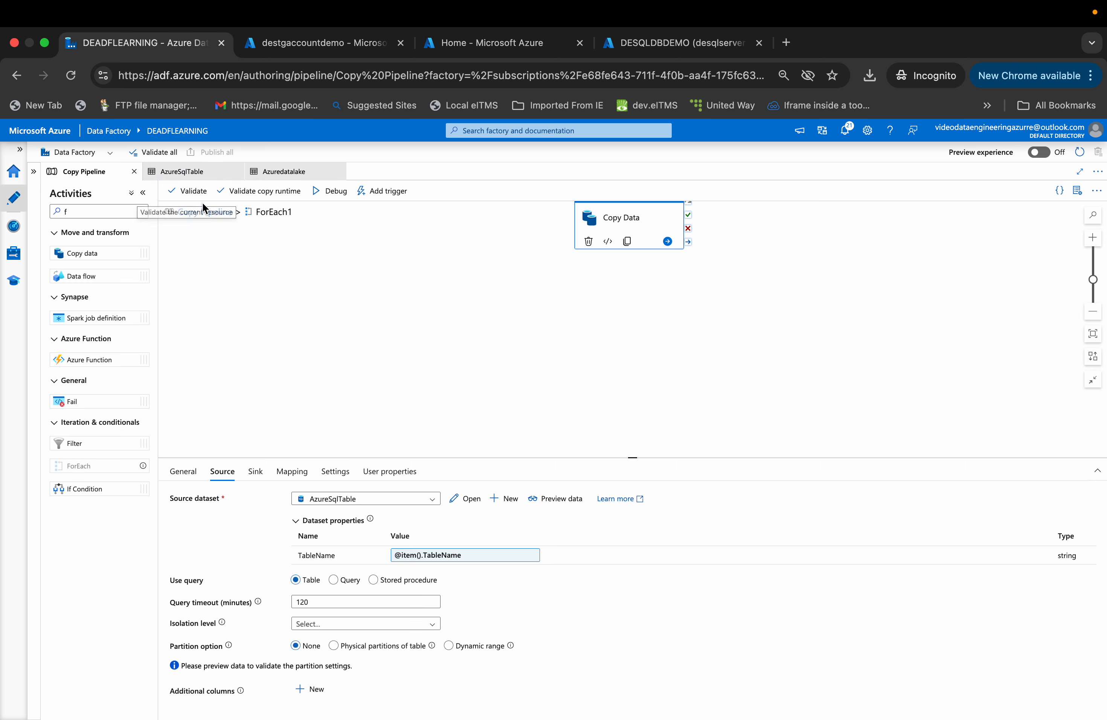
click(209, 212)
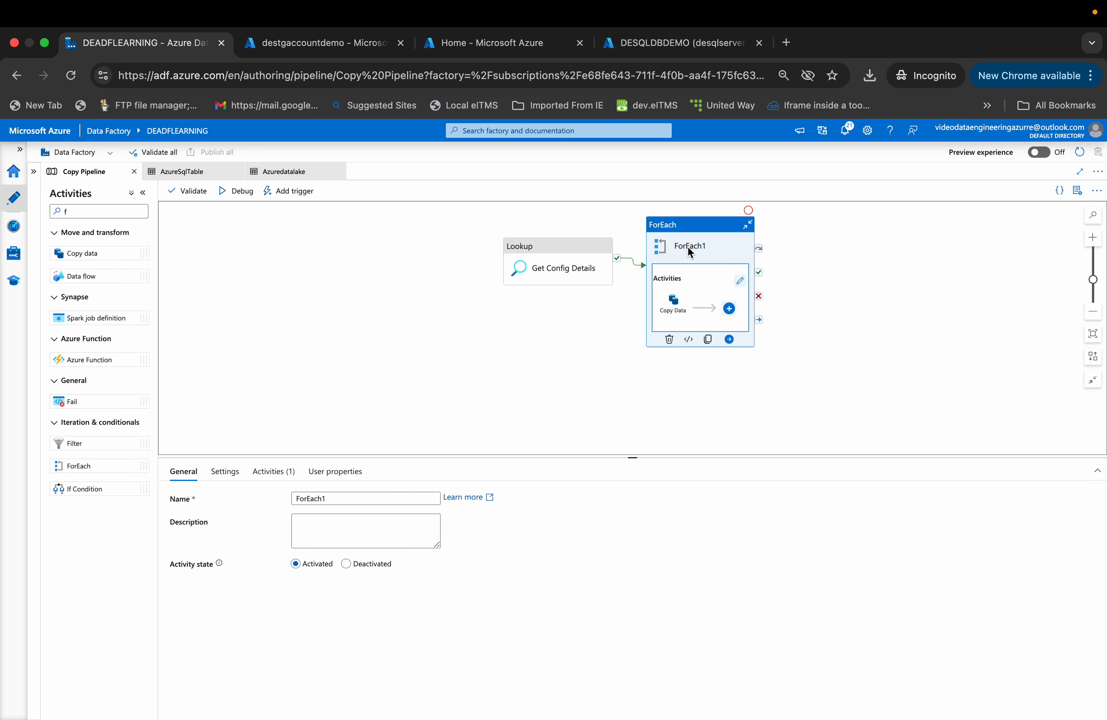
- Recheck the ForEach1 Items expression and the Get Config Details lookup's query settings
click(236, 473)
click(350, 541)
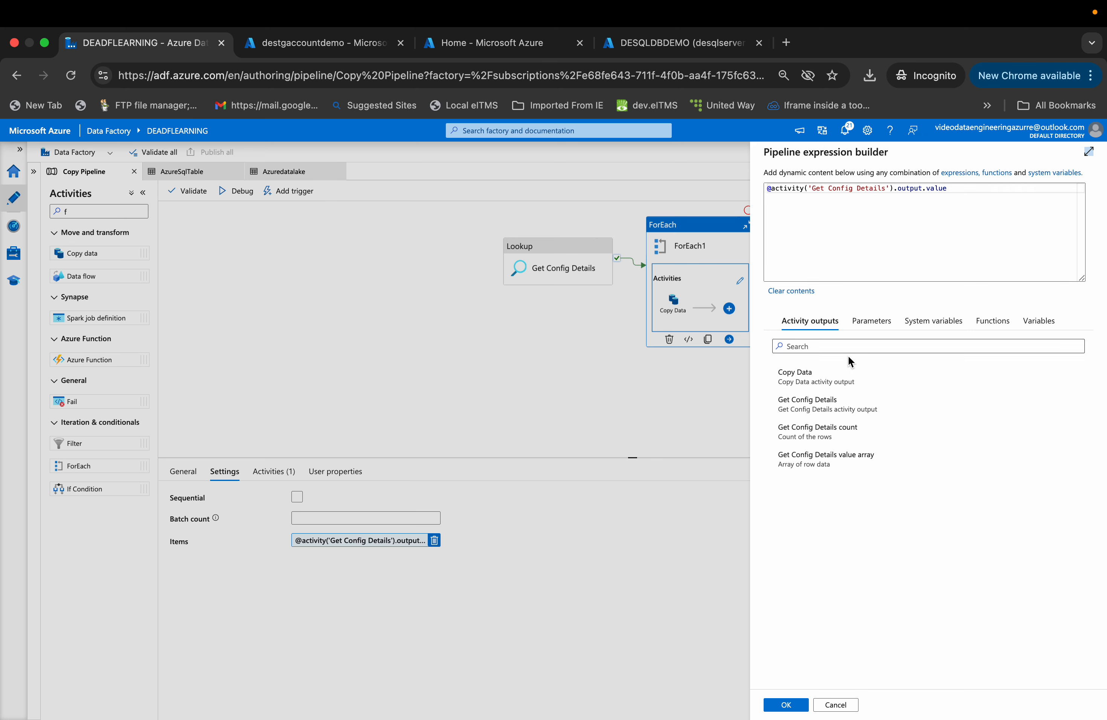
click(846, 707)
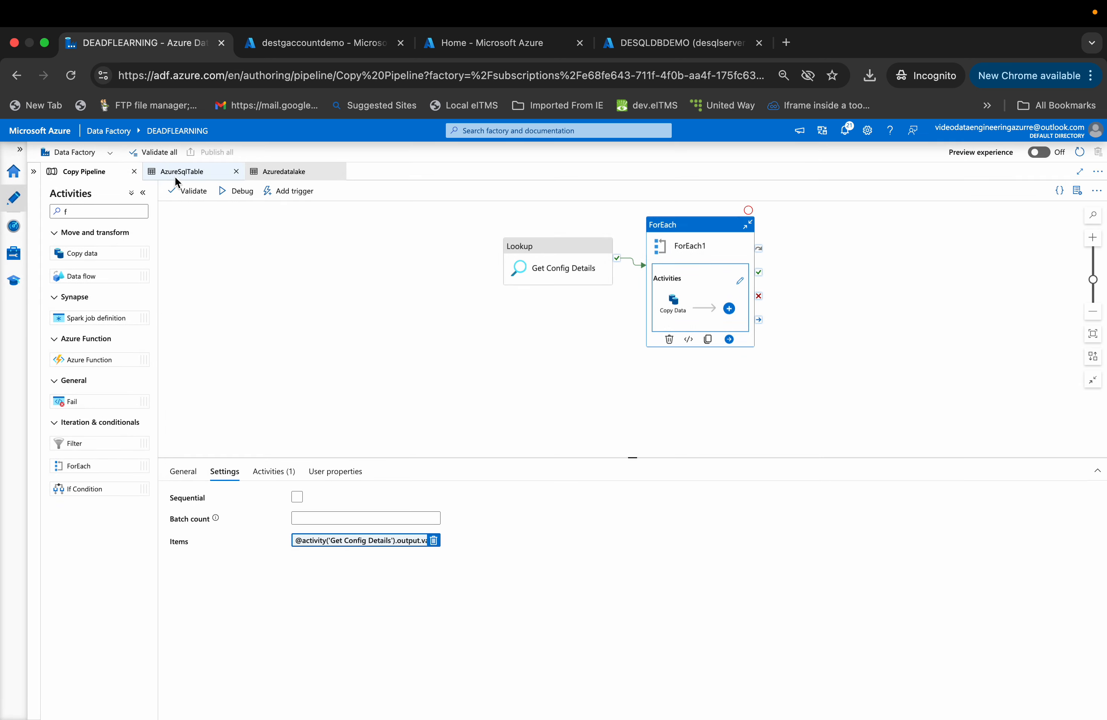
click(549, 274)
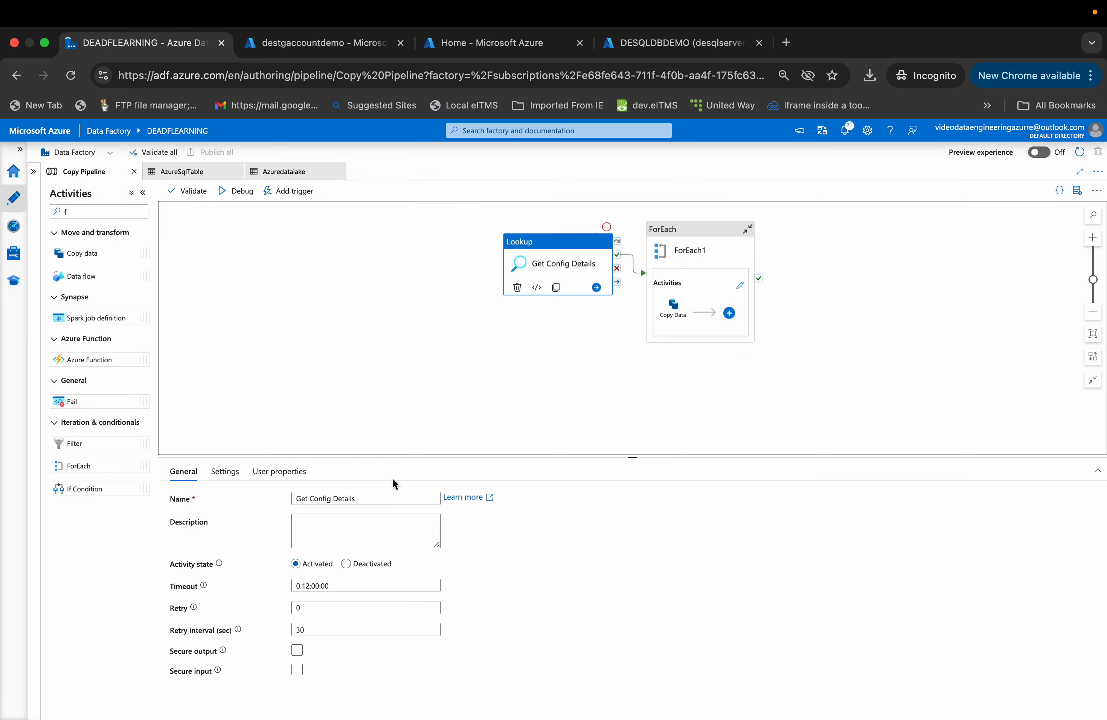
click(233, 473)
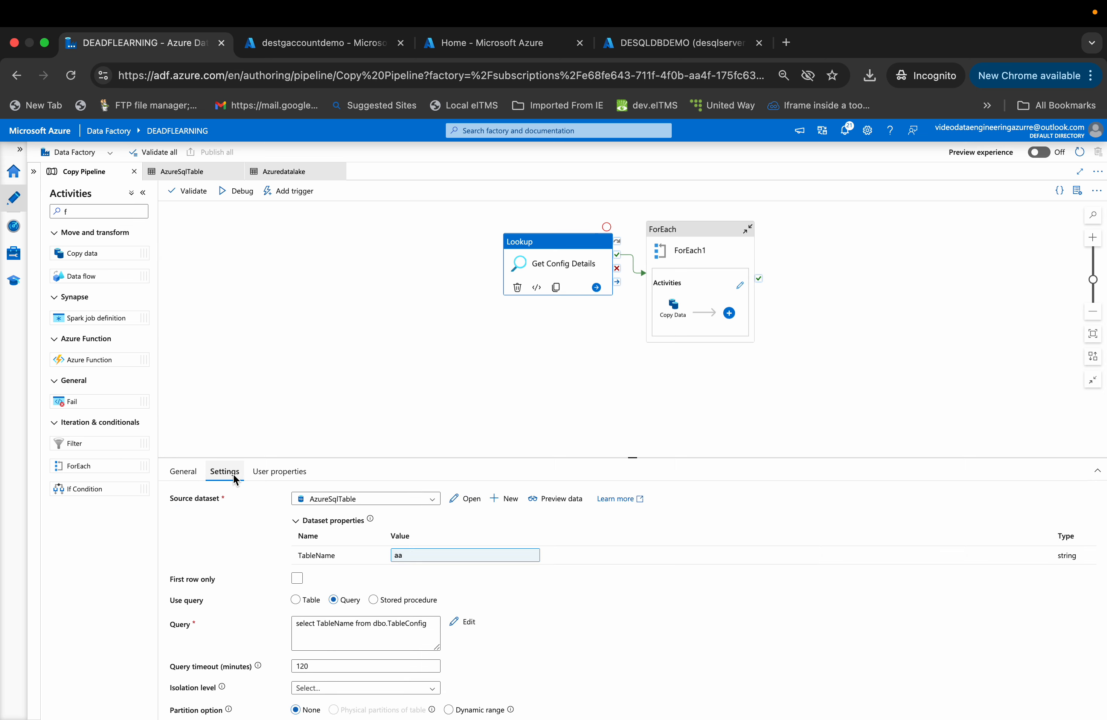
double_click(337, 624)
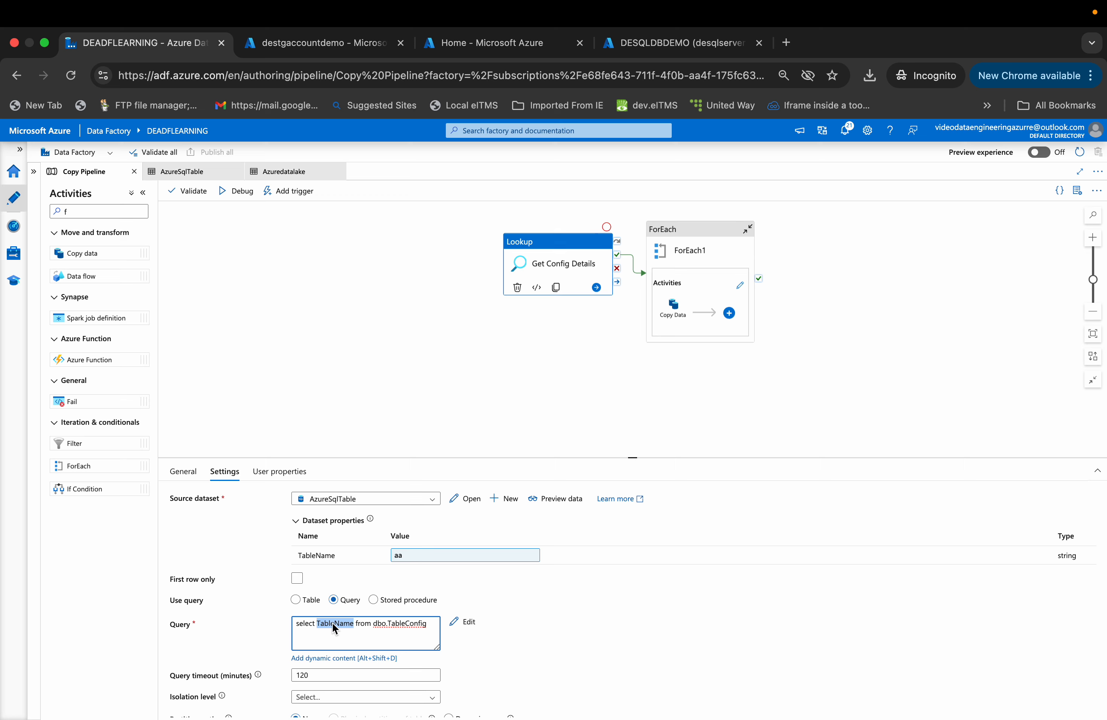
- Inspect the Copy Data activity's source TableName expression in the expression builder and compare its Source and Sink settings
click(187, 171)
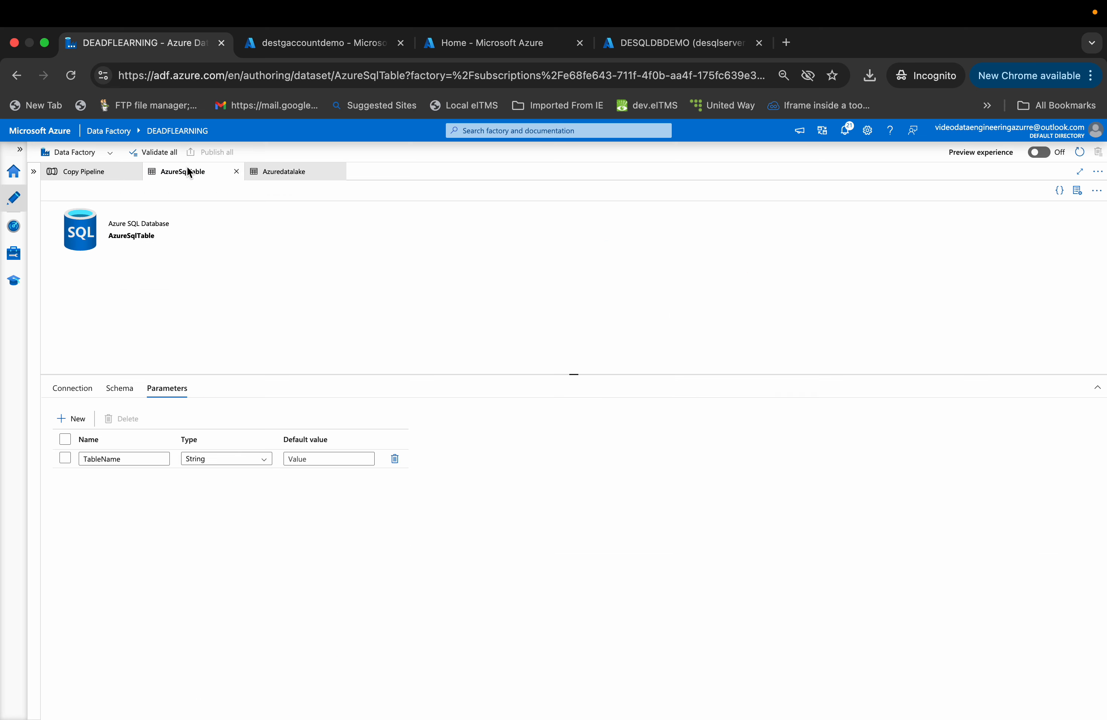
click(93, 180)
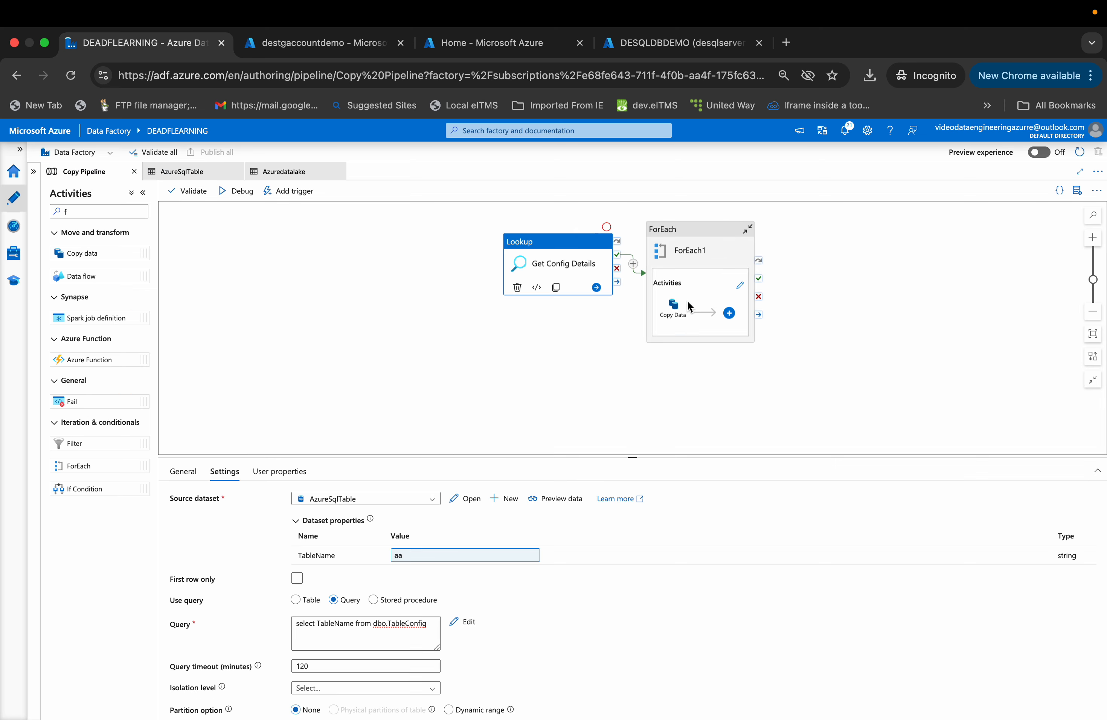
click(677, 306)
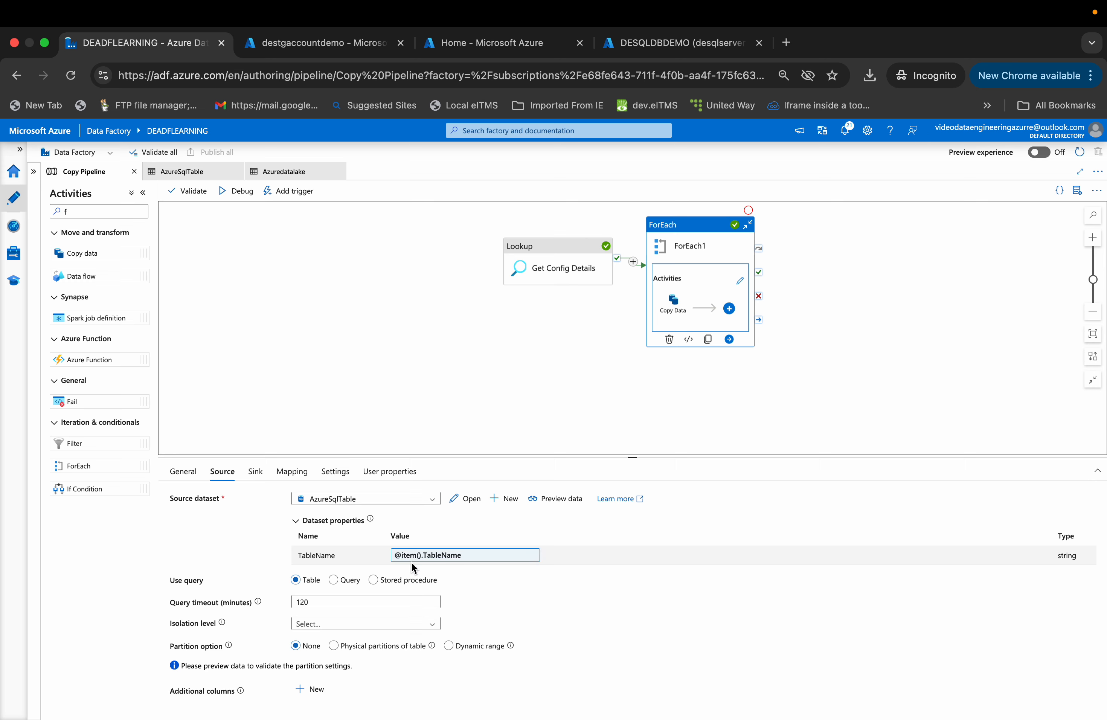
click(421, 558)
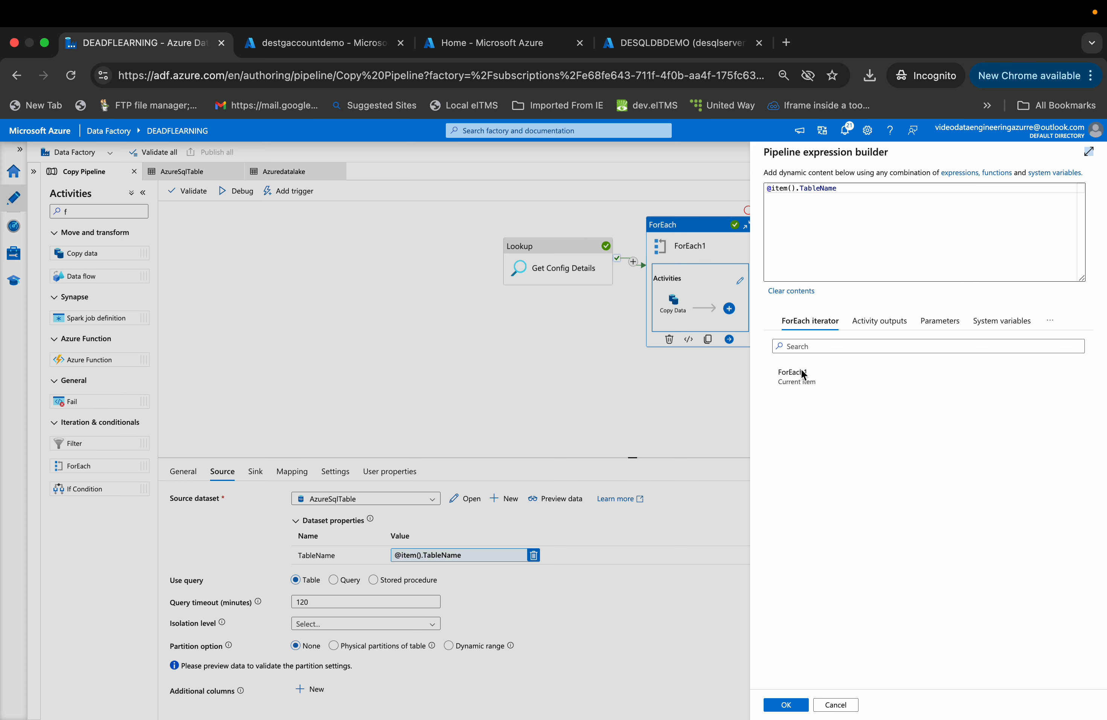
click(836, 704)
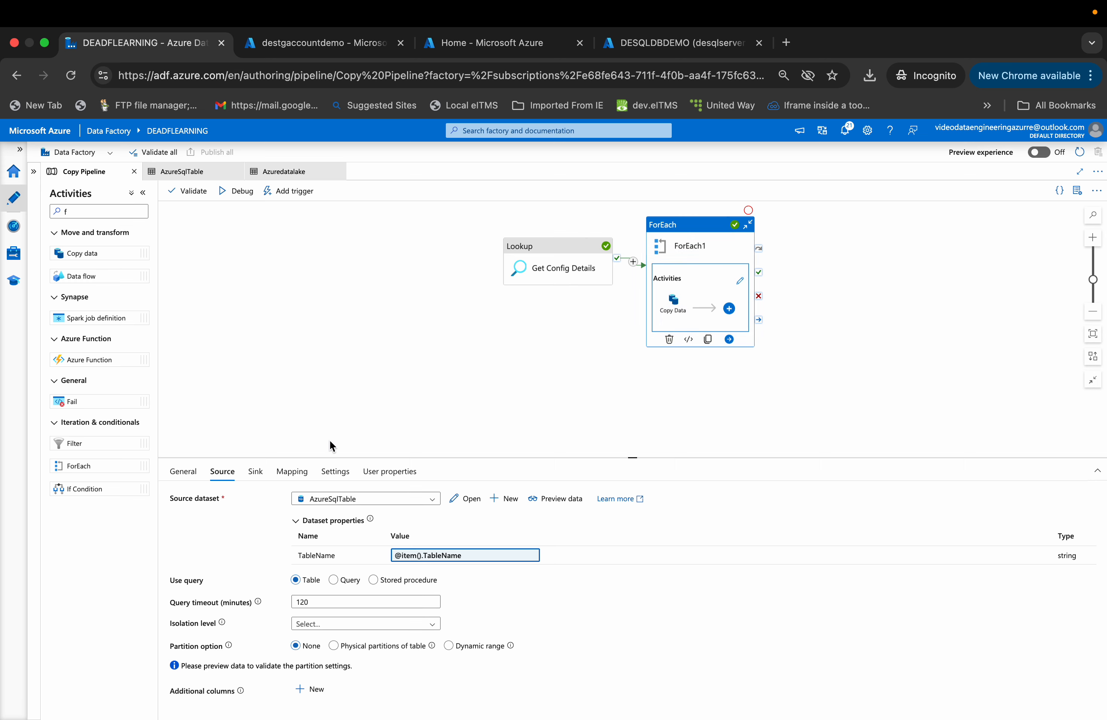
click(261, 471)
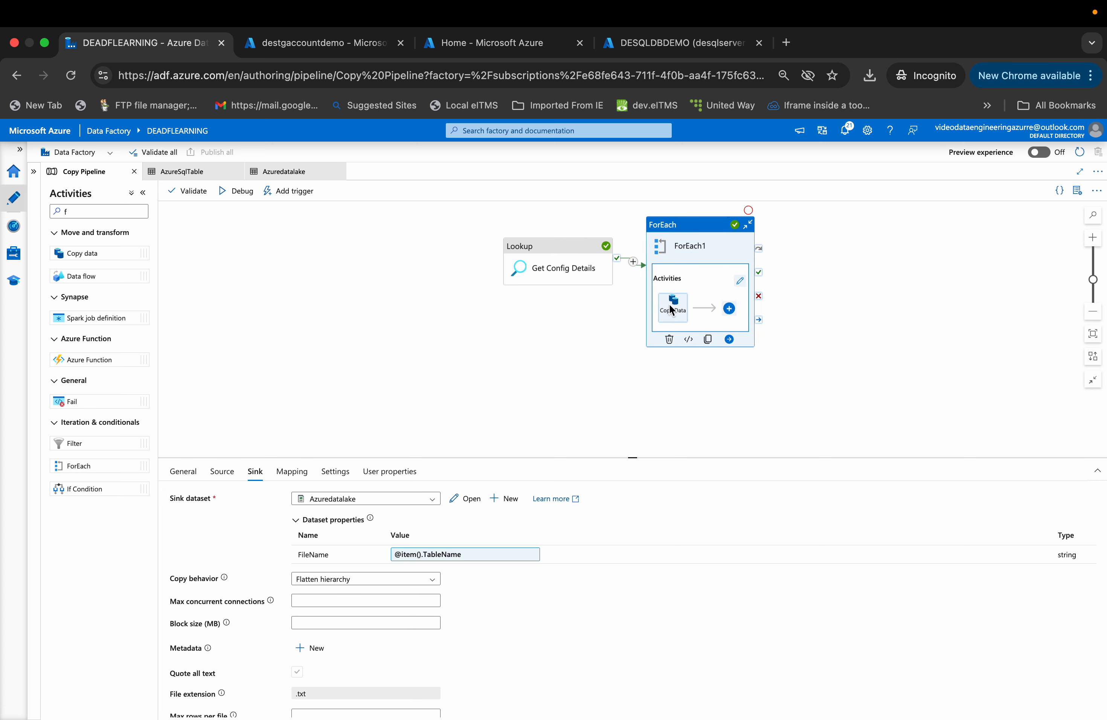
click(223, 473)
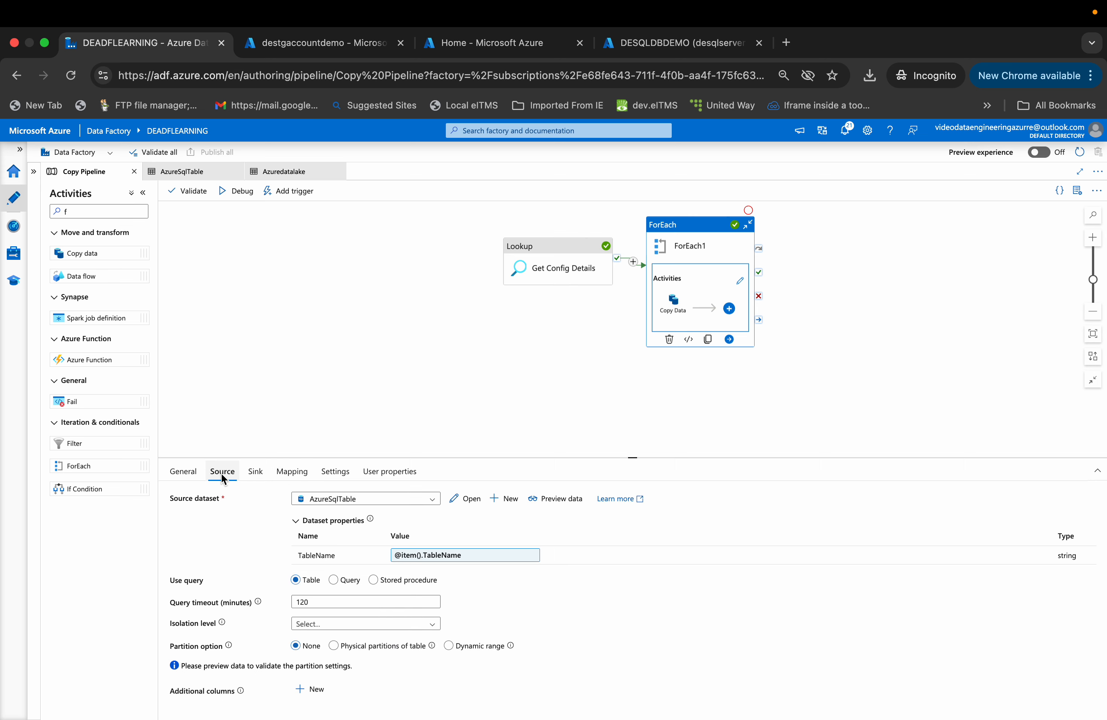
click(249, 470)
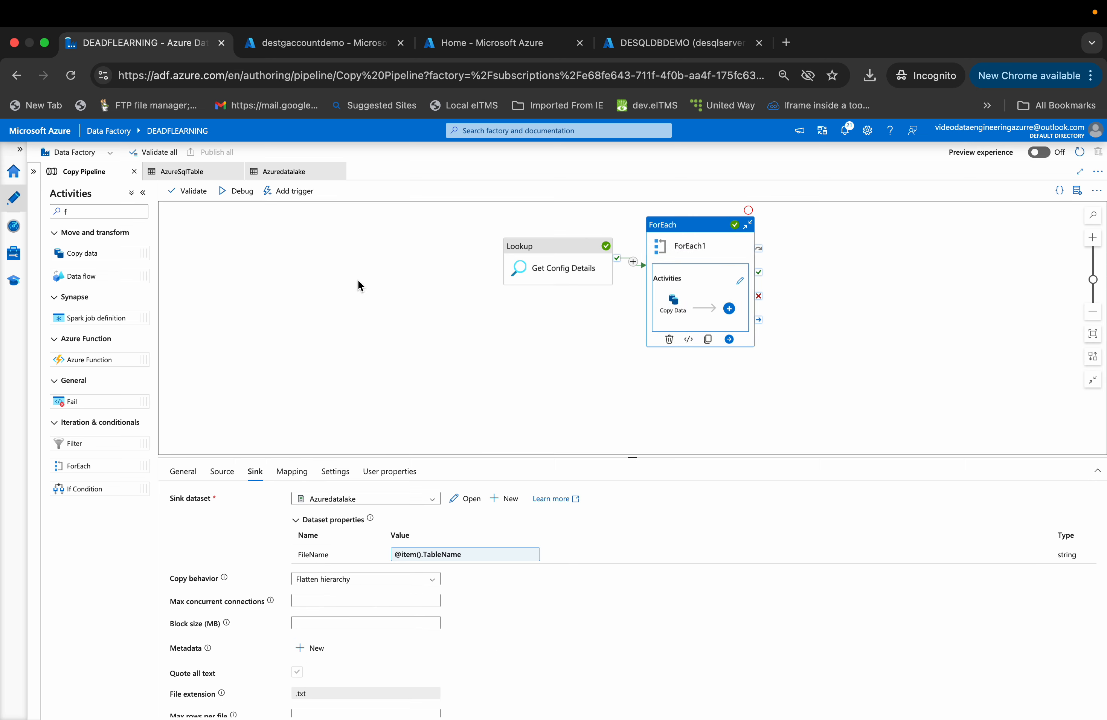
- Review the Schema and Parameters tabs of the AzureSqlTable and Azuredatalake datasets
click(197, 173)
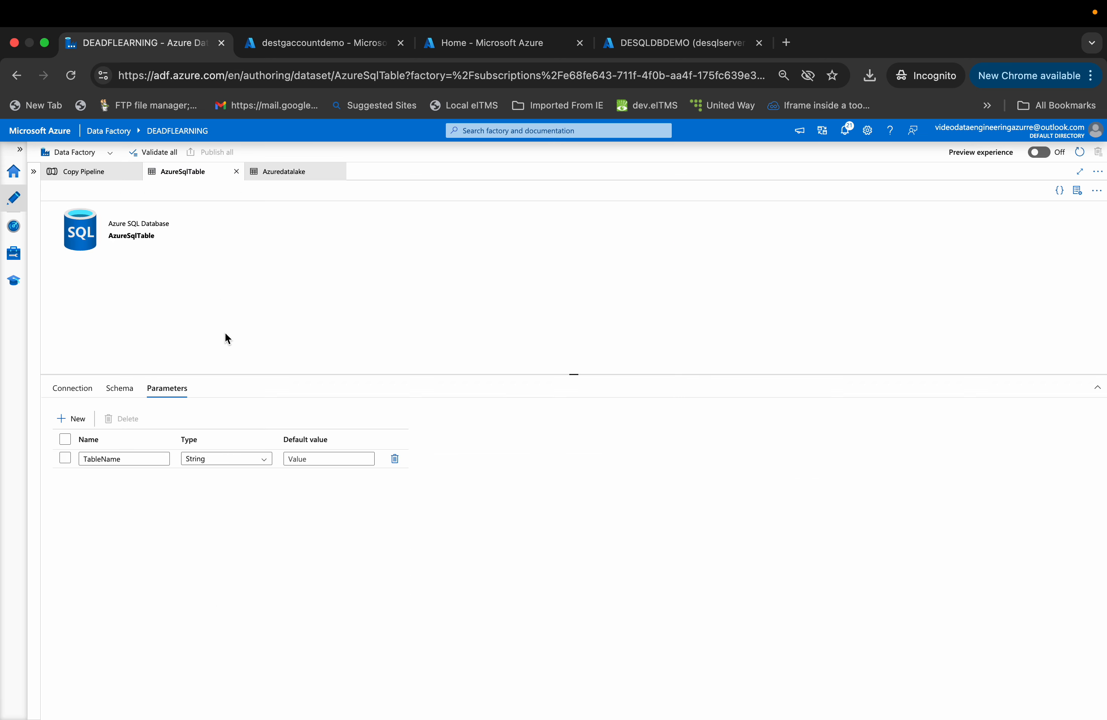
click(121, 389)
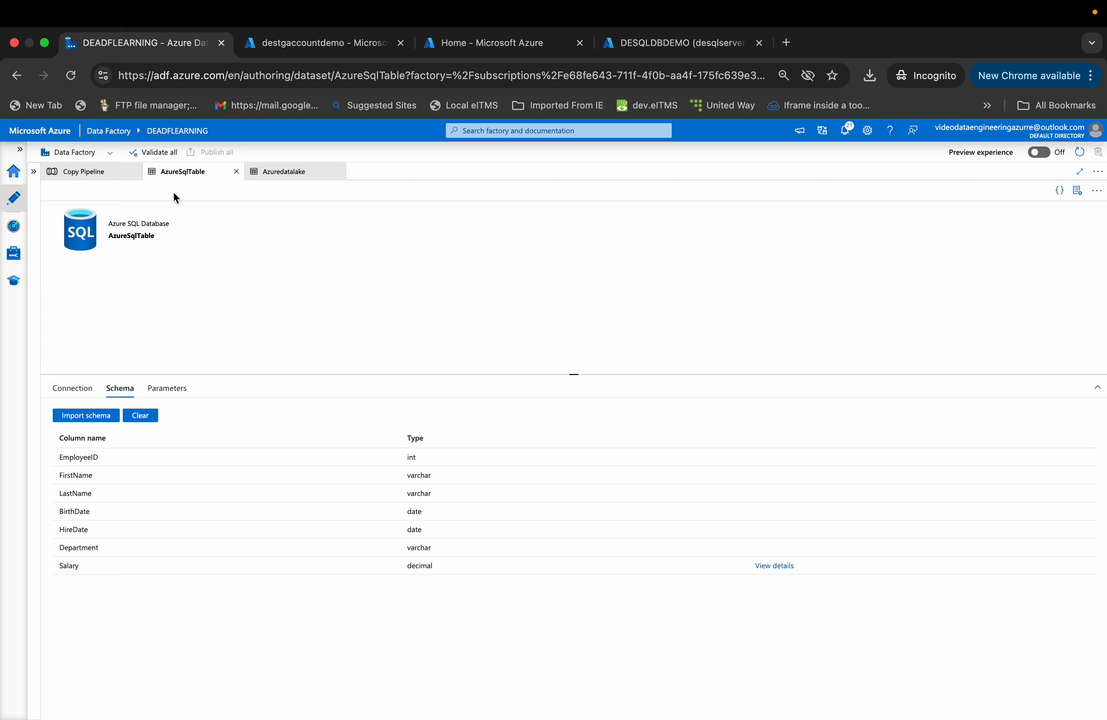
click(165, 387)
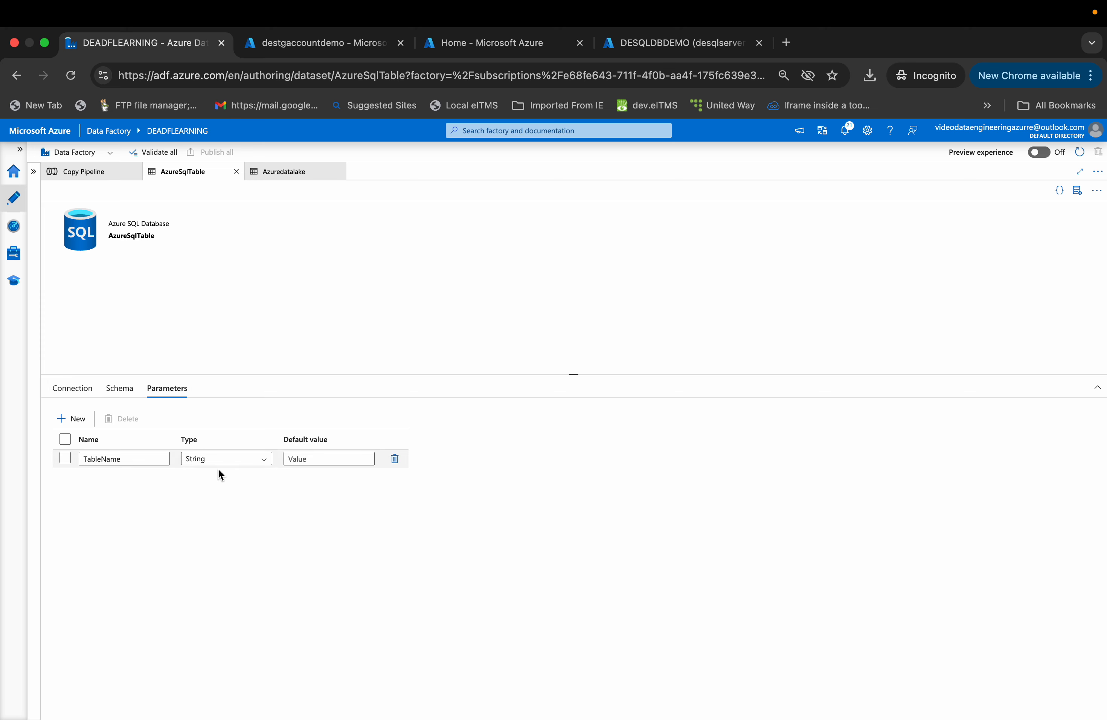
click(117, 385)
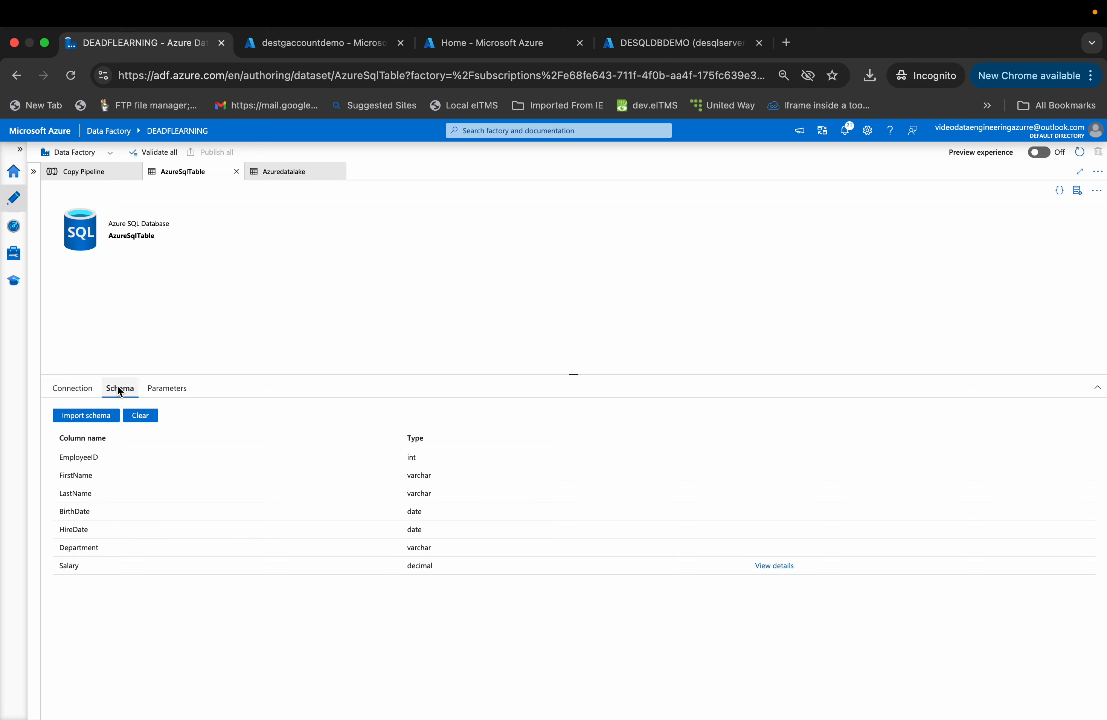
click(281, 176)
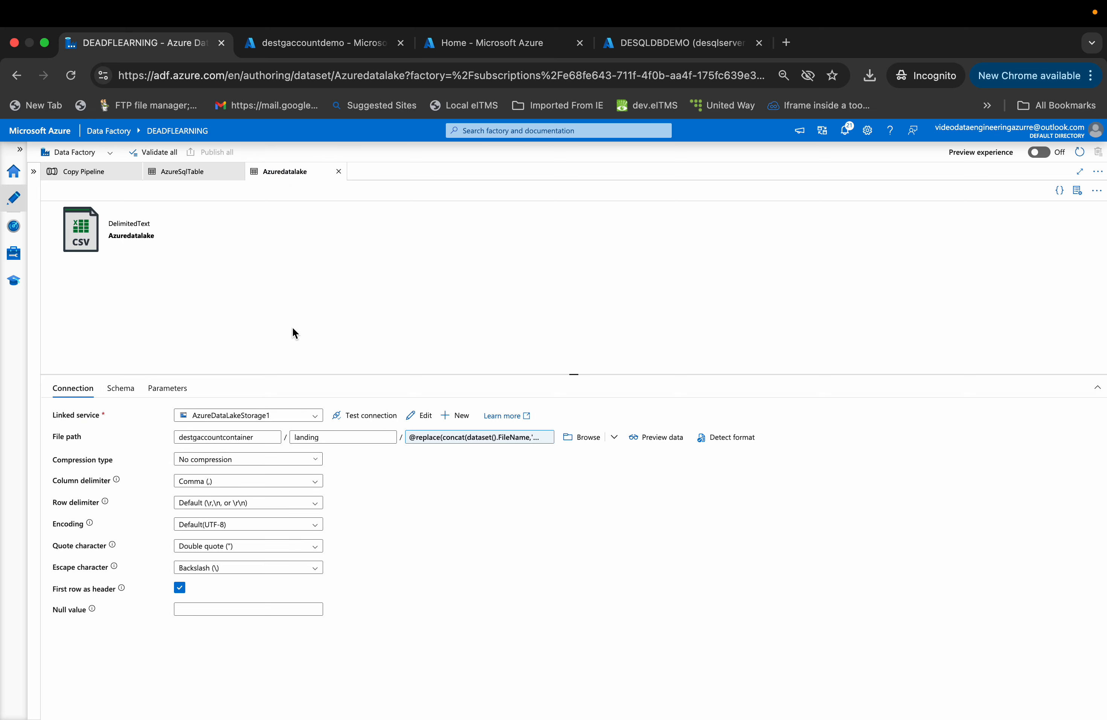
click(169, 391)
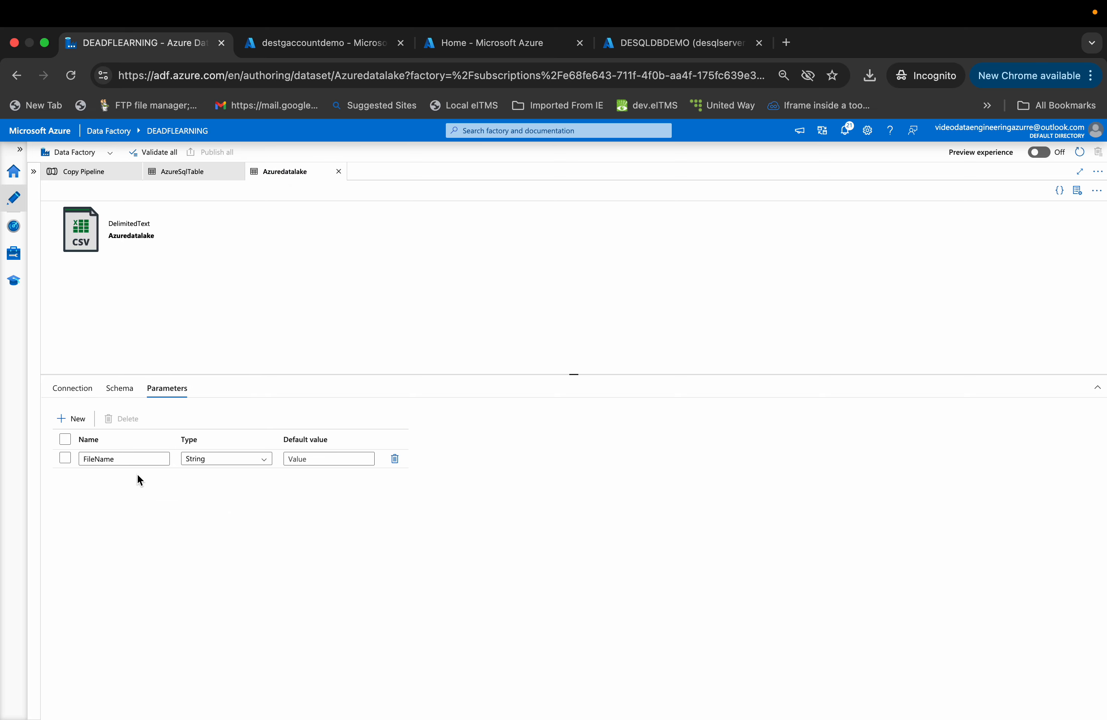
click(117, 395)
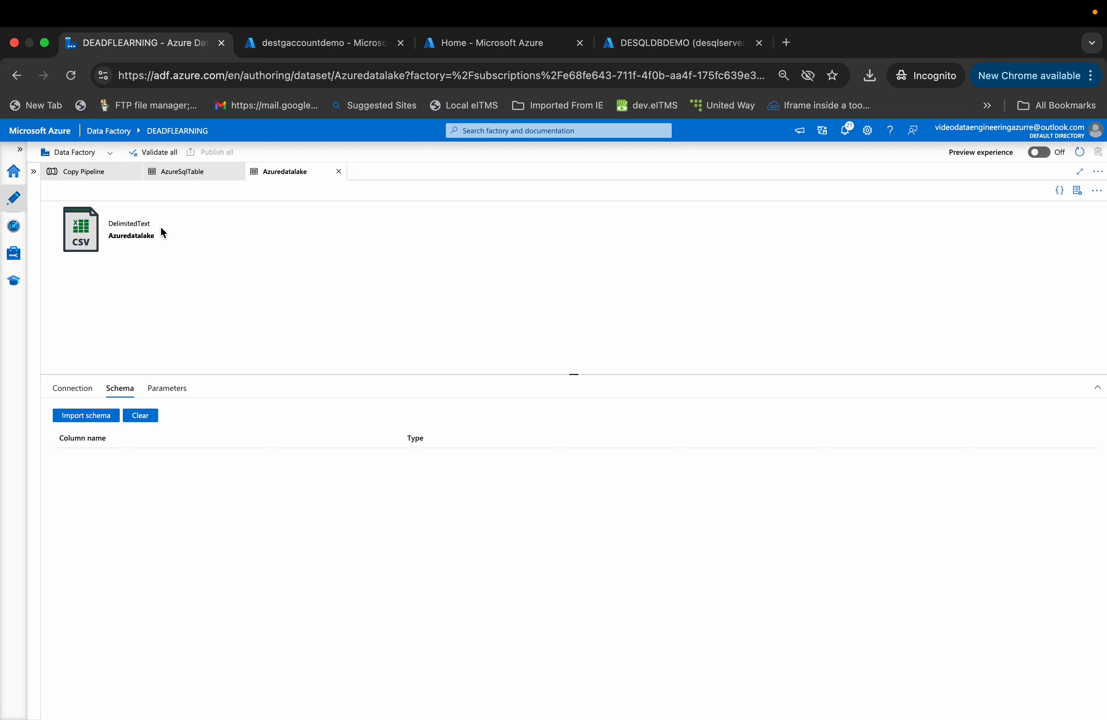
- Review the Azuredatalake dataset's parameters and inspect its file path expression in the expression builder without changing it
click(175, 388)
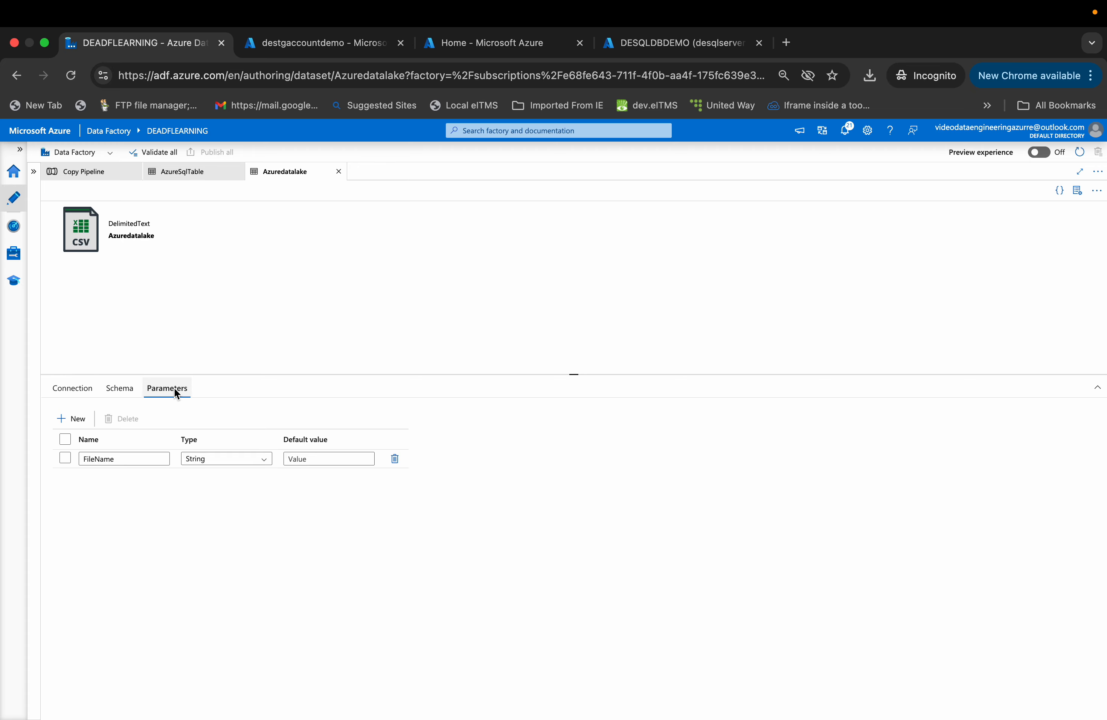
click(90, 389)
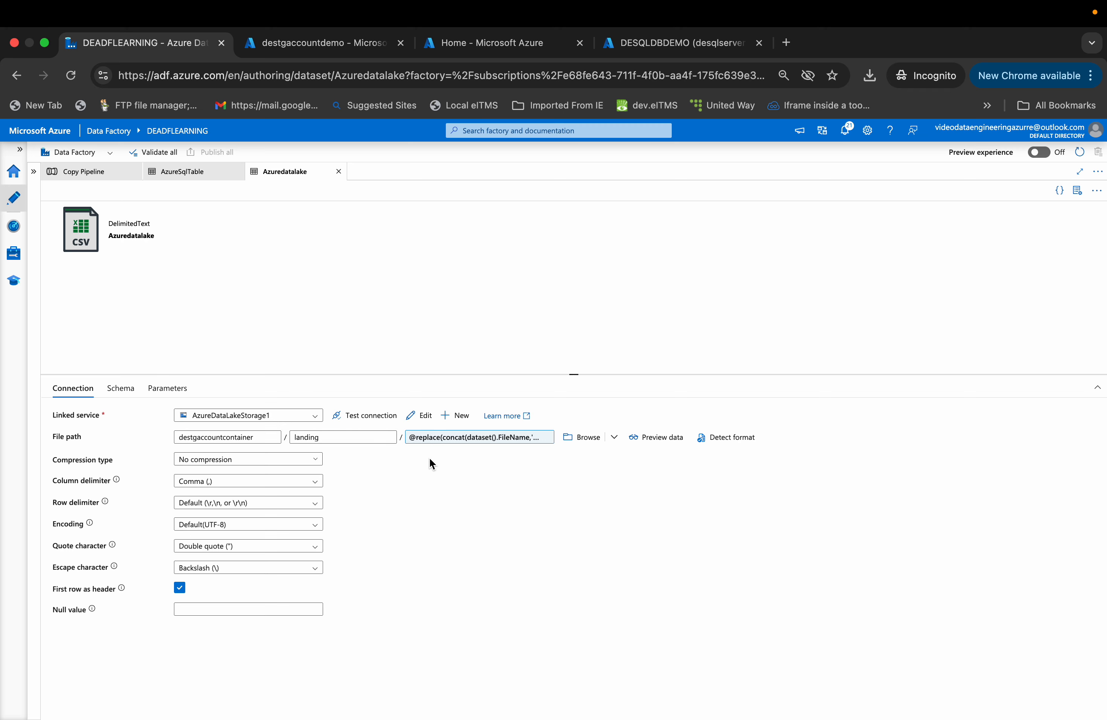
click(440, 437)
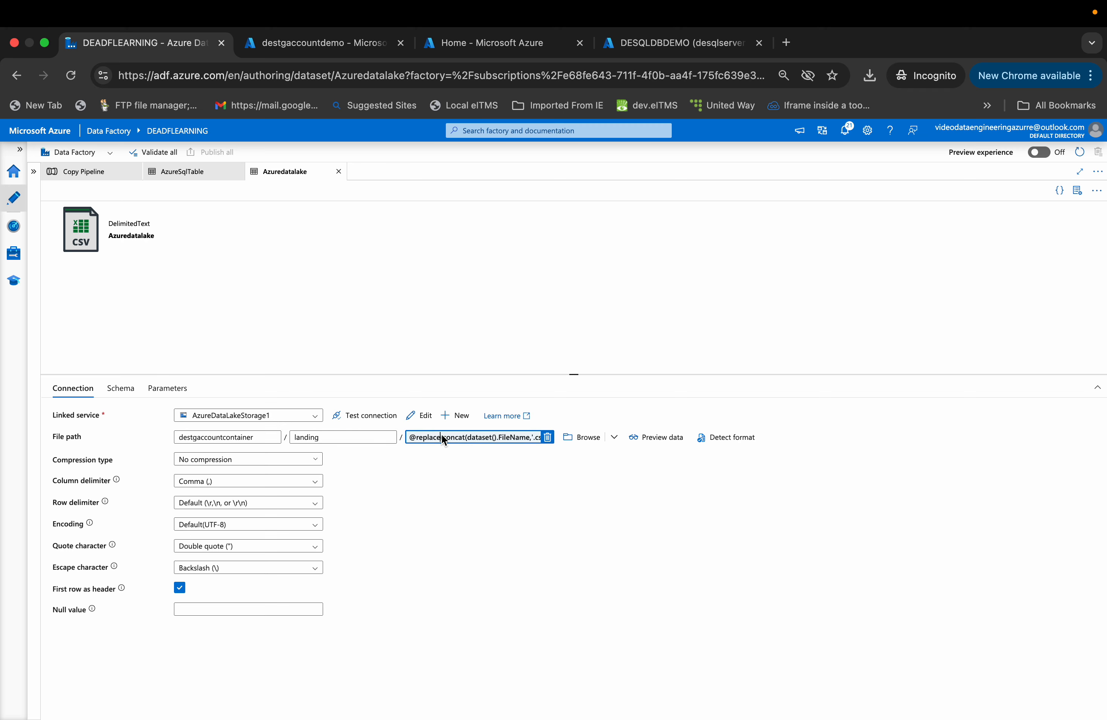
click(442, 438)
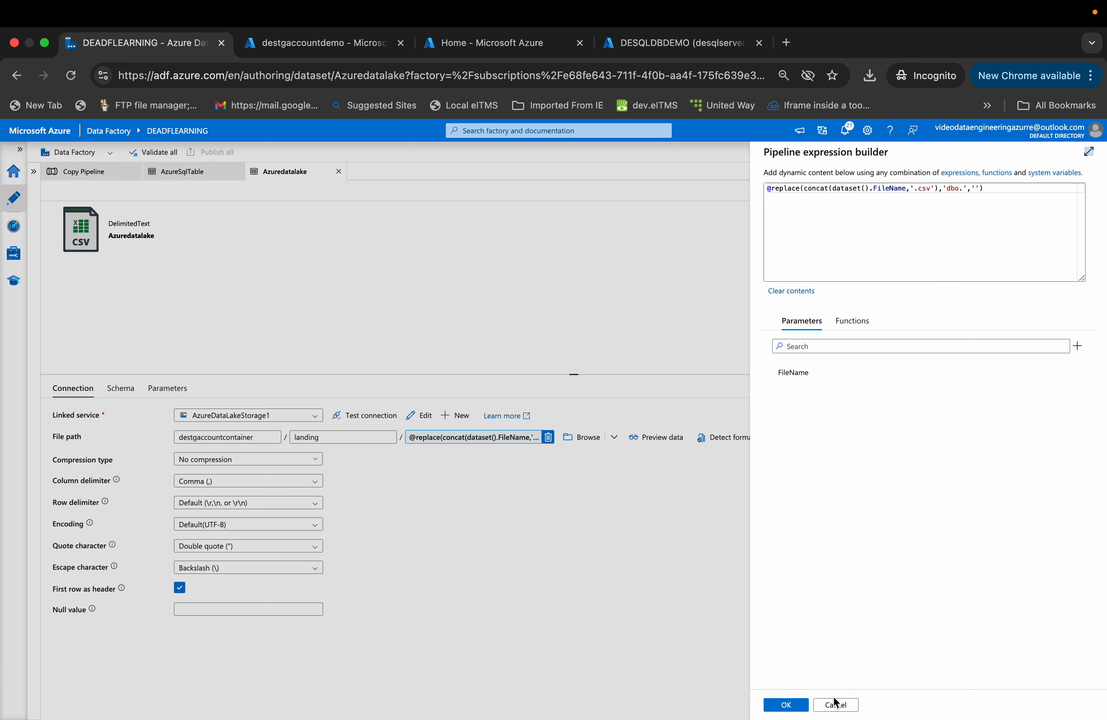
click(835, 704)
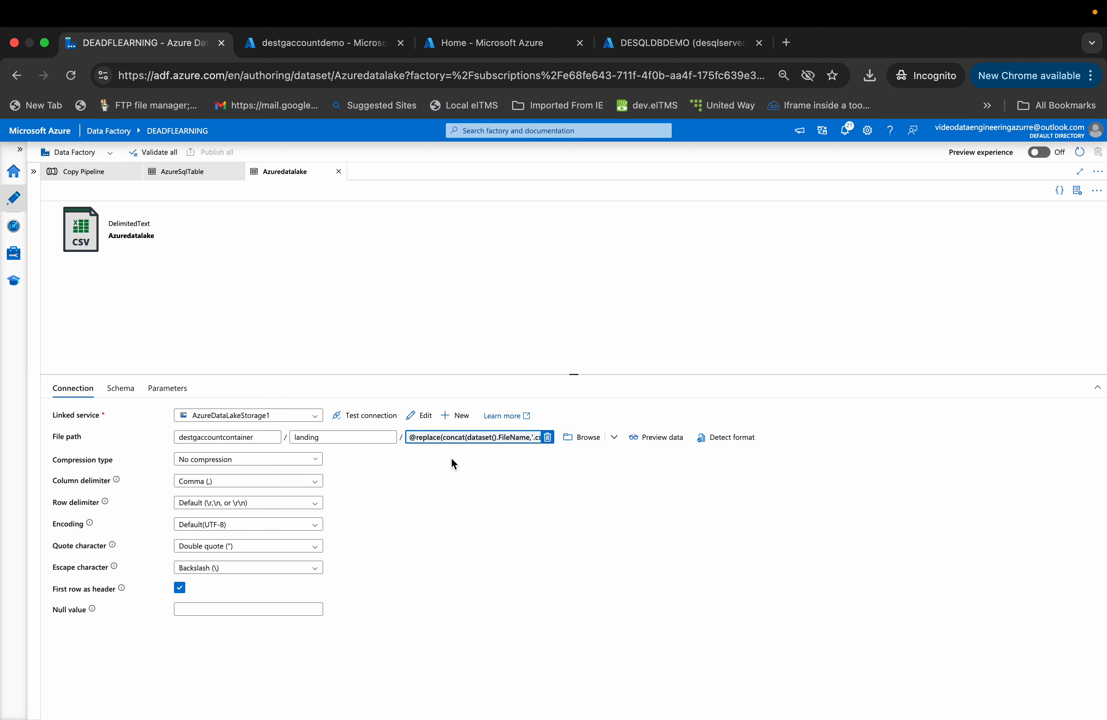
click(444, 437)
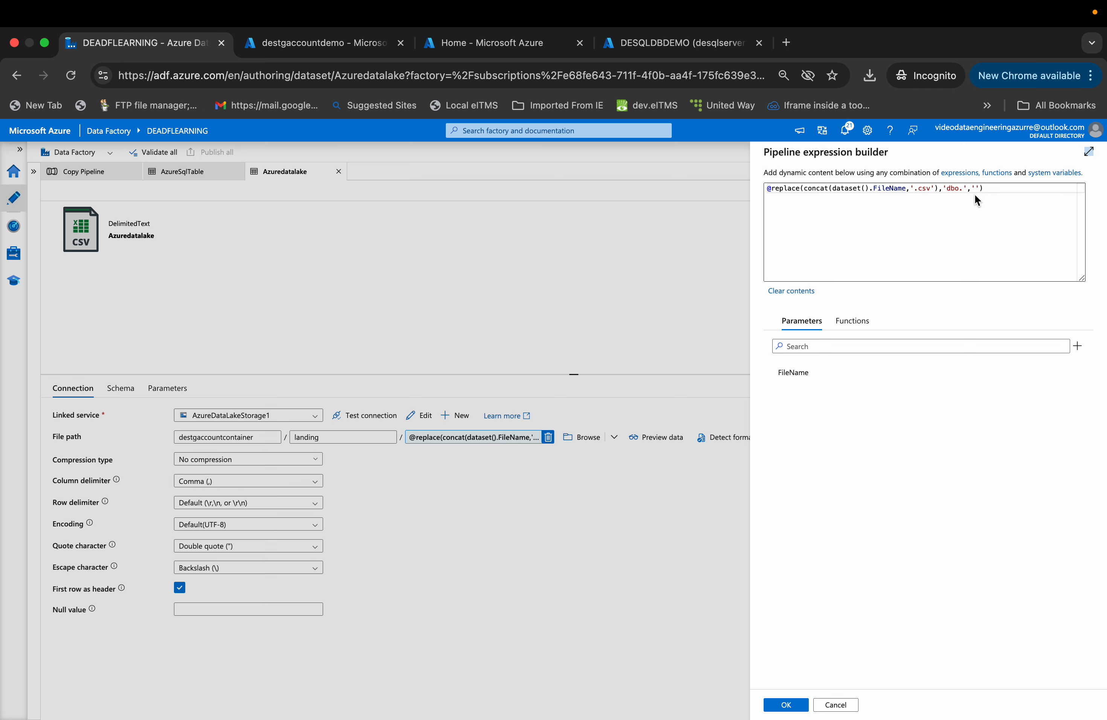
click(840, 706)
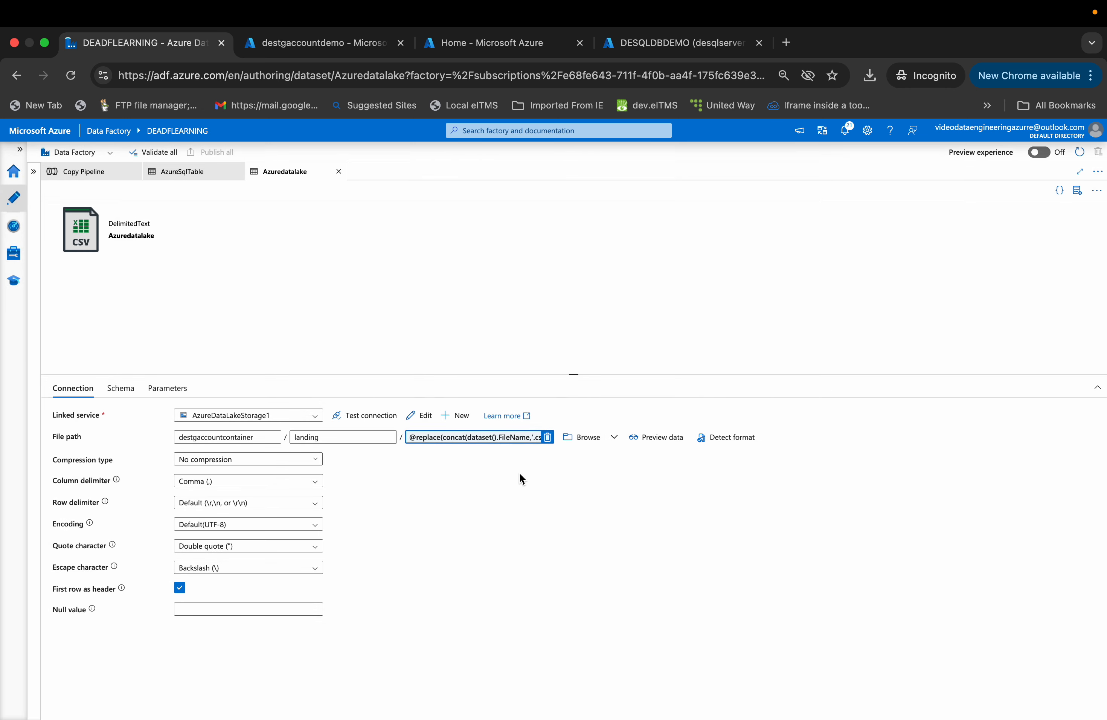
click(462, 438)
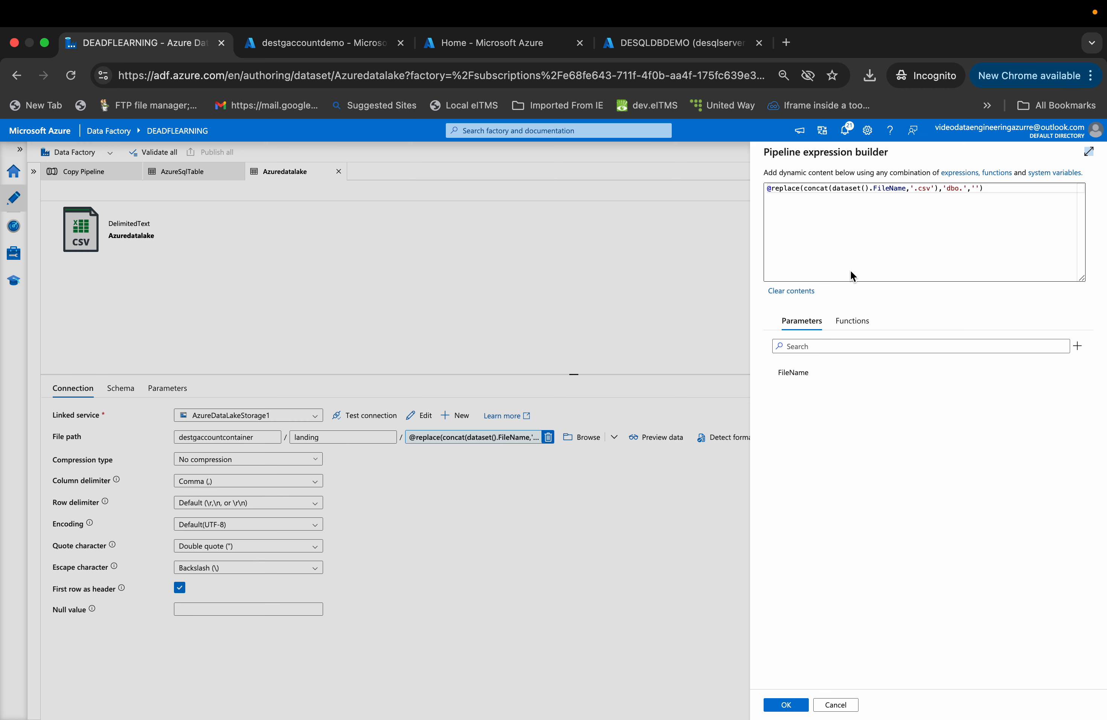
click(839, 705)
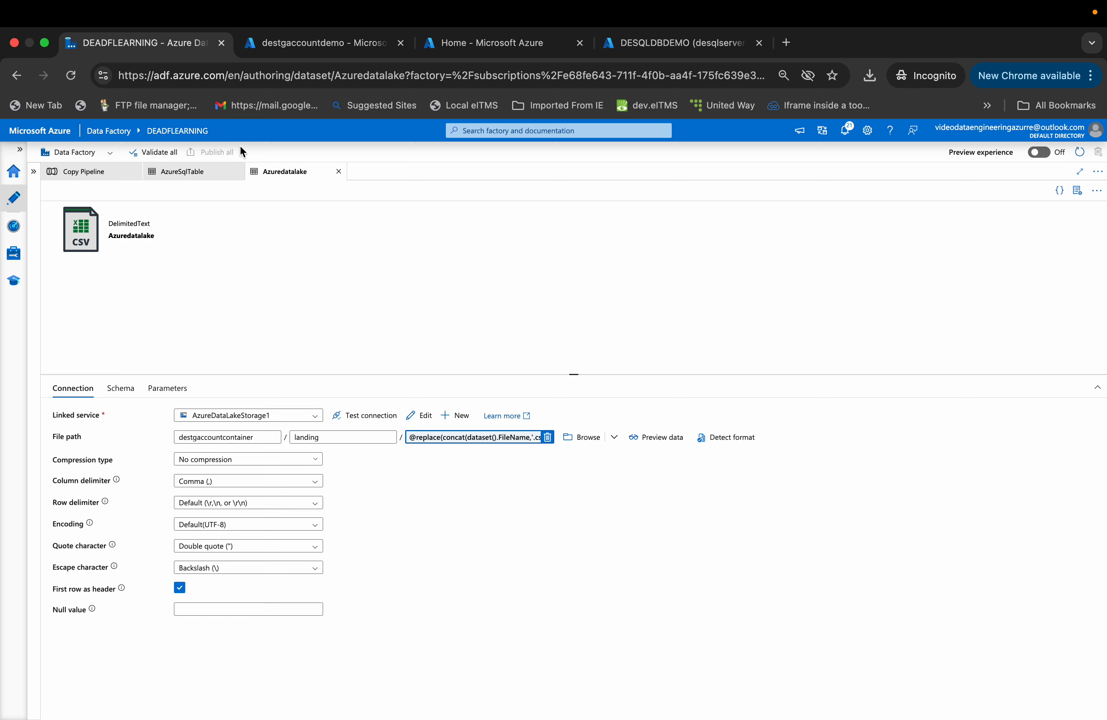
- Return to the Copy Pipeline and compare the Copy Data activity's Source and Sink dataset properties
click(192, 175)
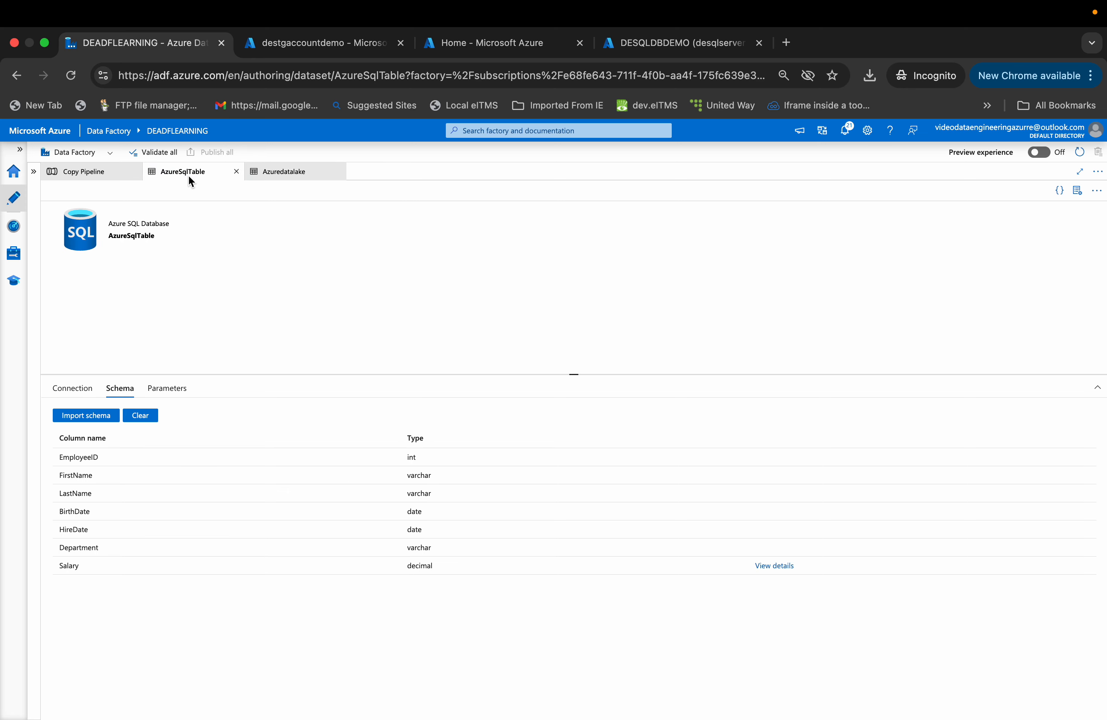
click(108, 179)
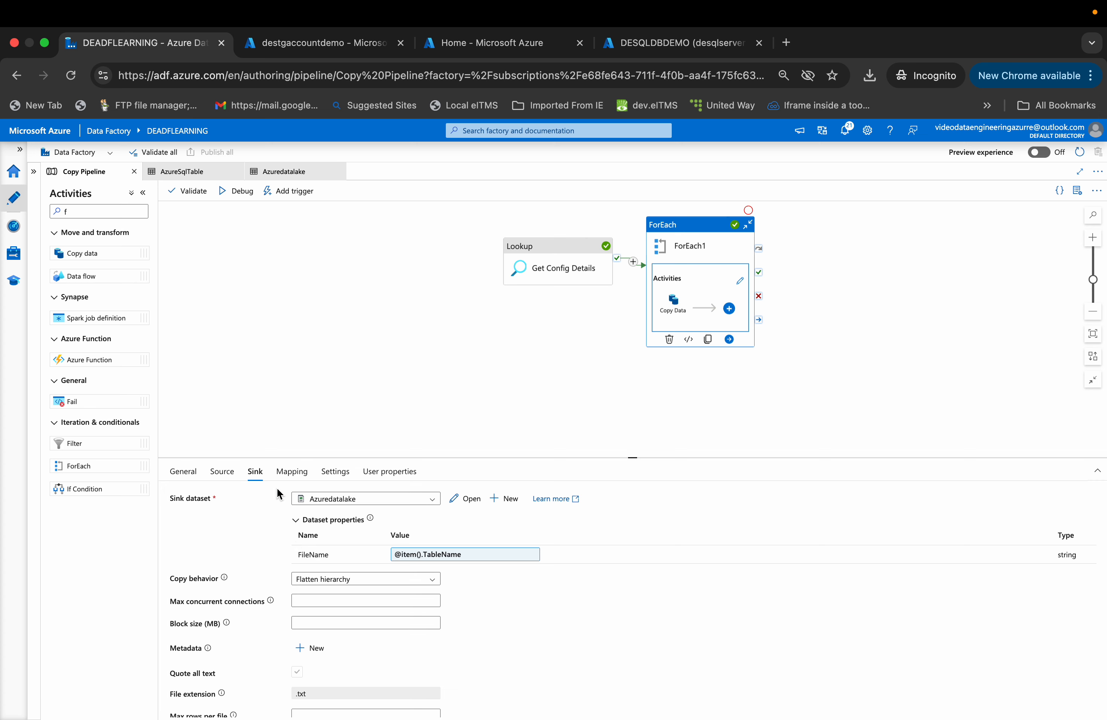
click(229, 476)
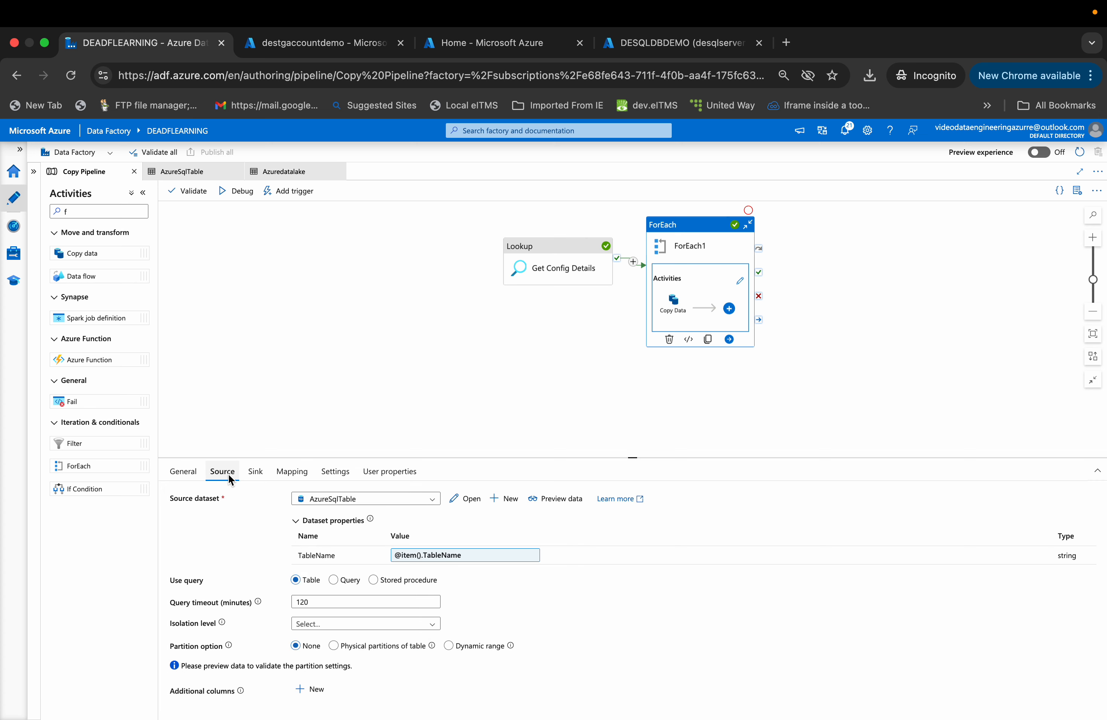
click(254, 473)
click(418, 560)
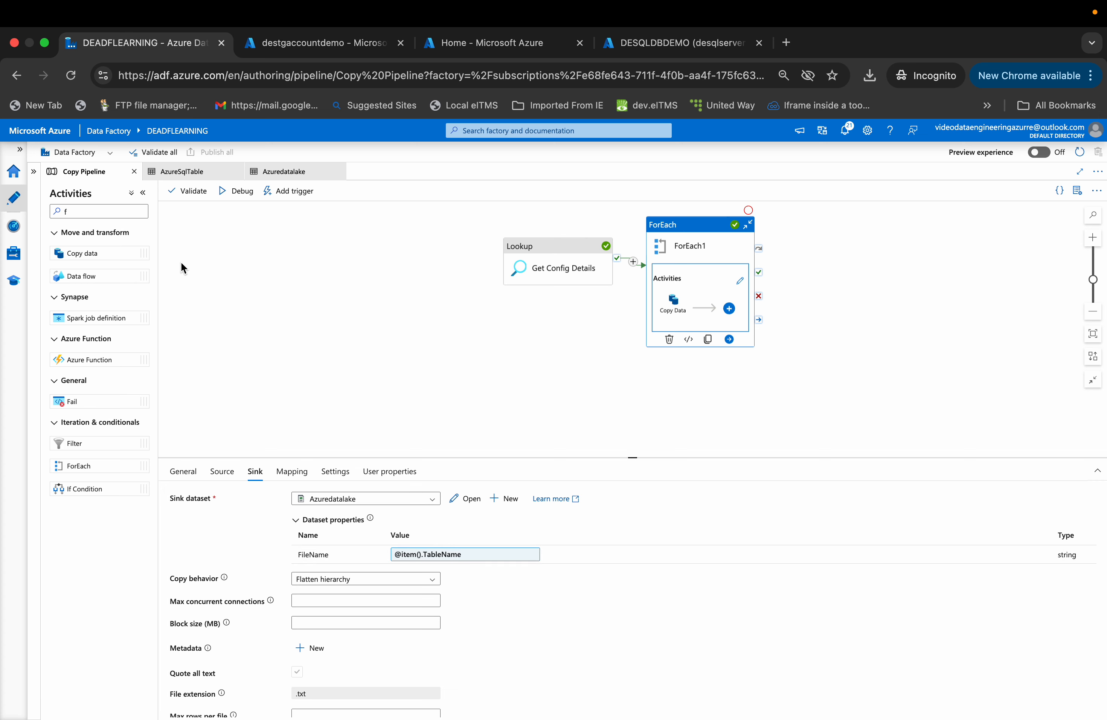
- Select ForEach1 and view its Items expression in the expression builder, closing it unchanged
click(667, 313)
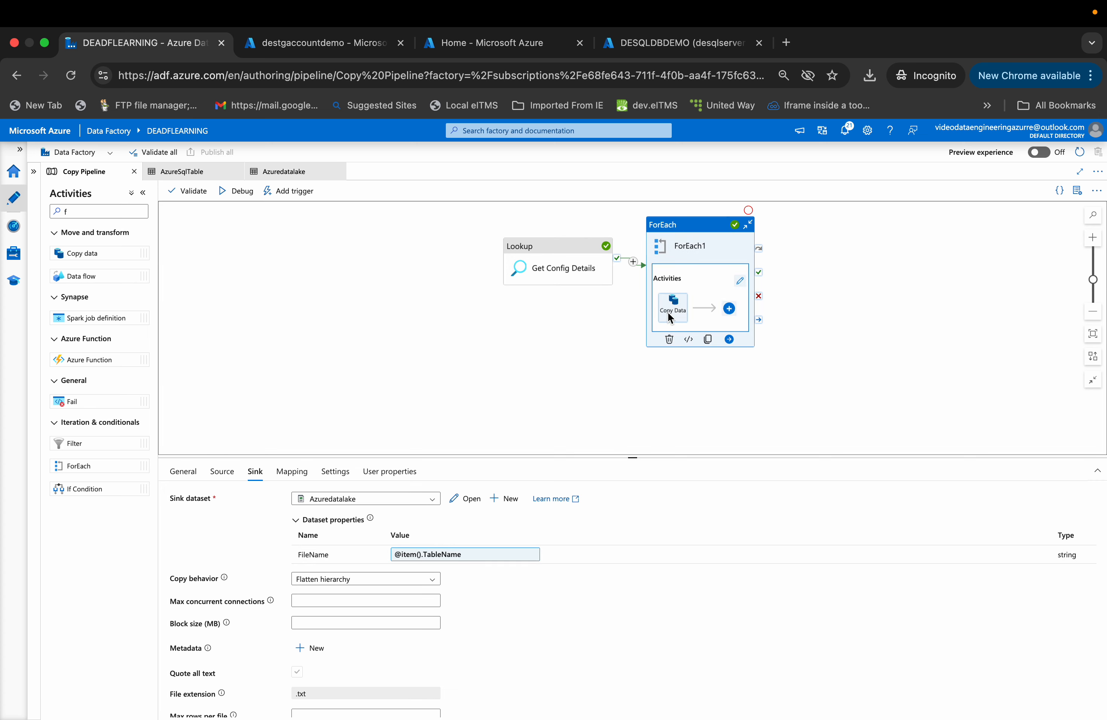
click(685, 245)
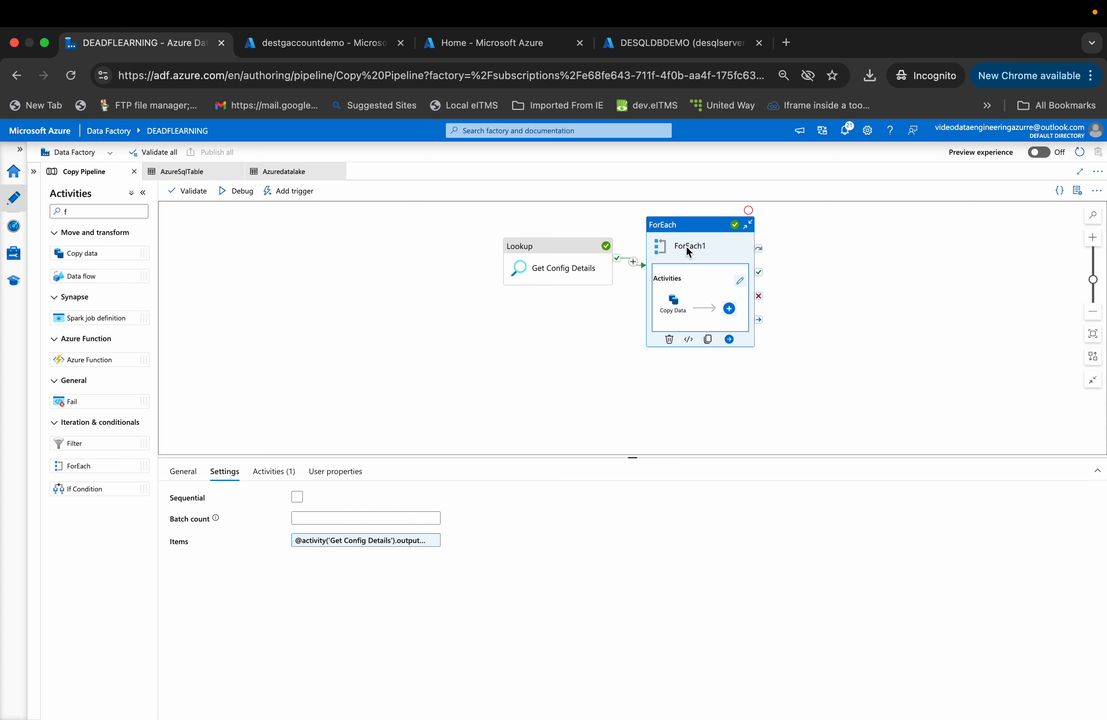
click(367, 542)
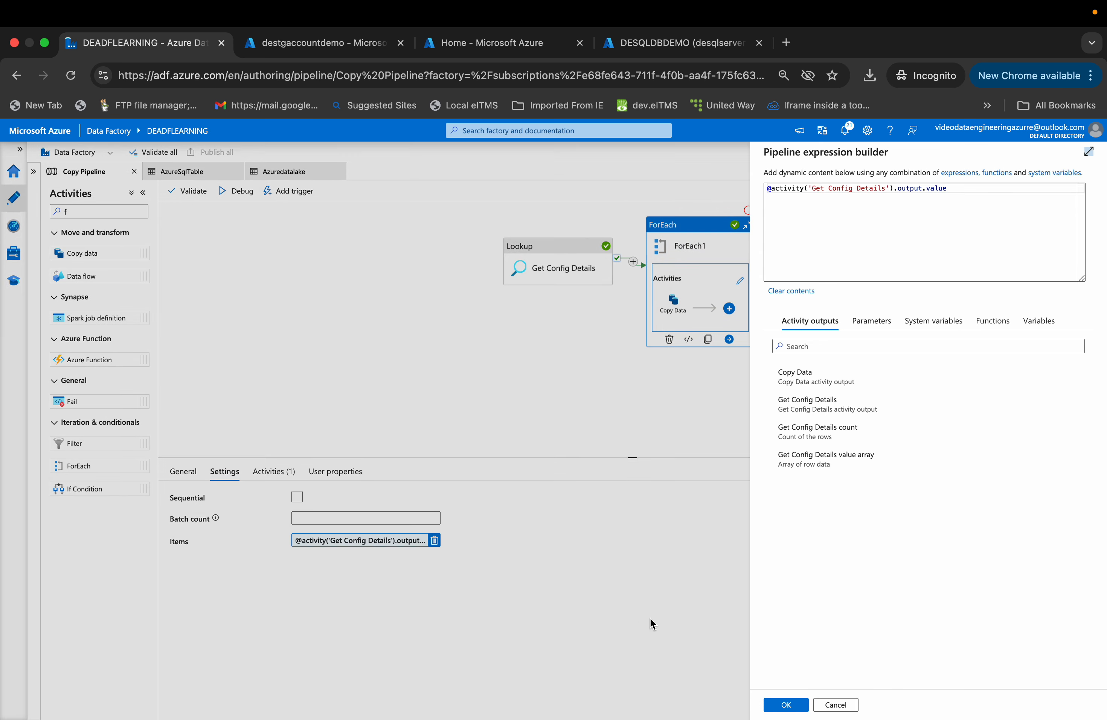
click(832, 704)
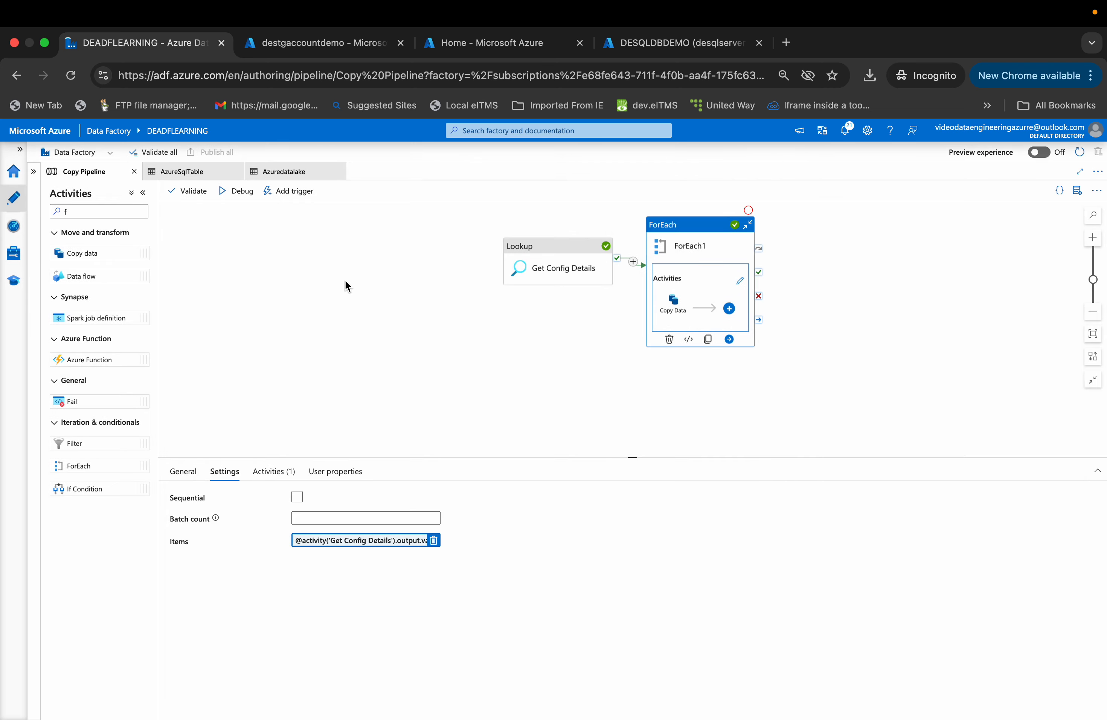
- Cycle through the dataset tabs and reopen the Copy Data activity's Source settings in the pipeline
click(281, 171)
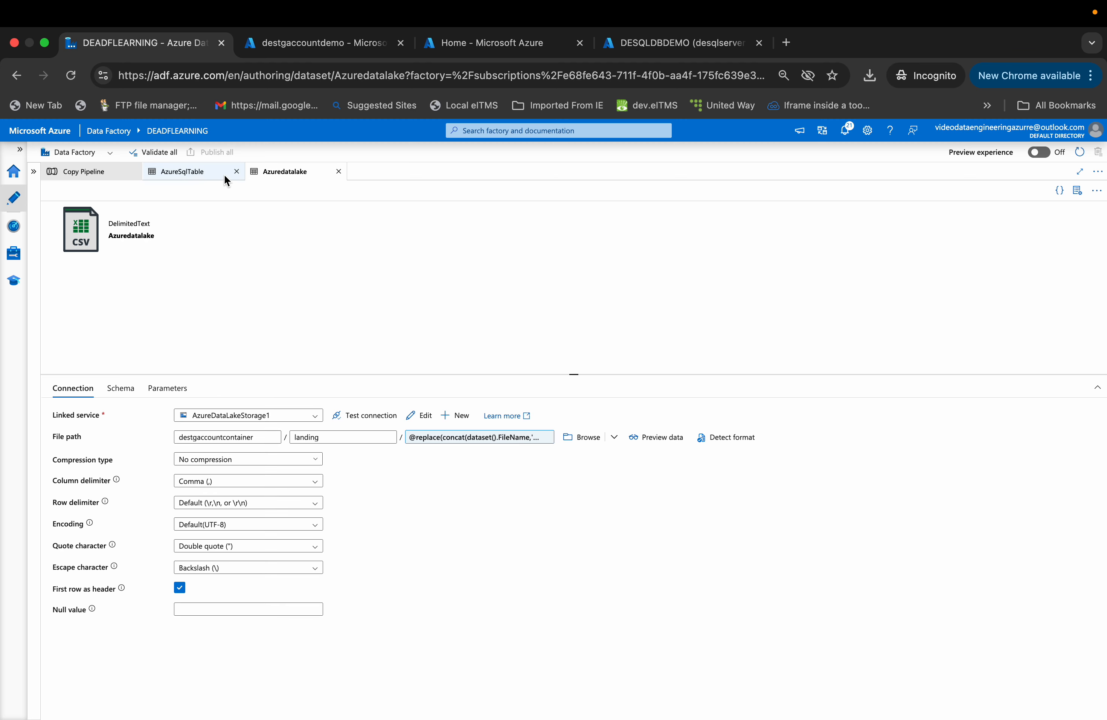
click(214, 176)
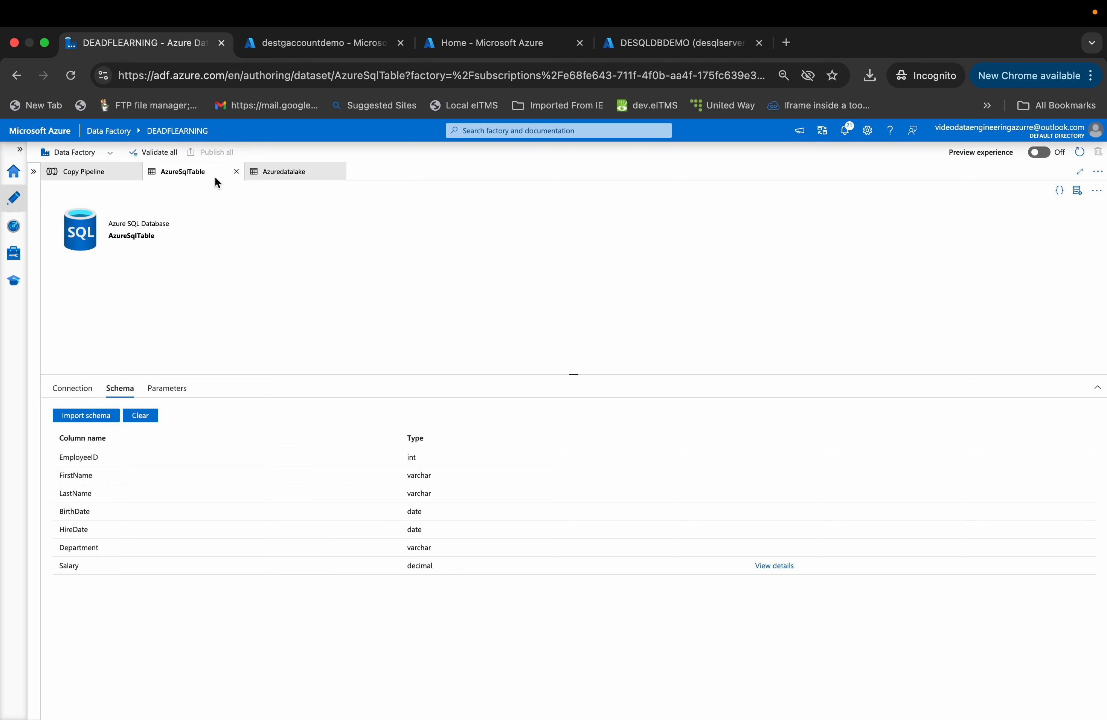
click(90, 171)
click(672, 302)
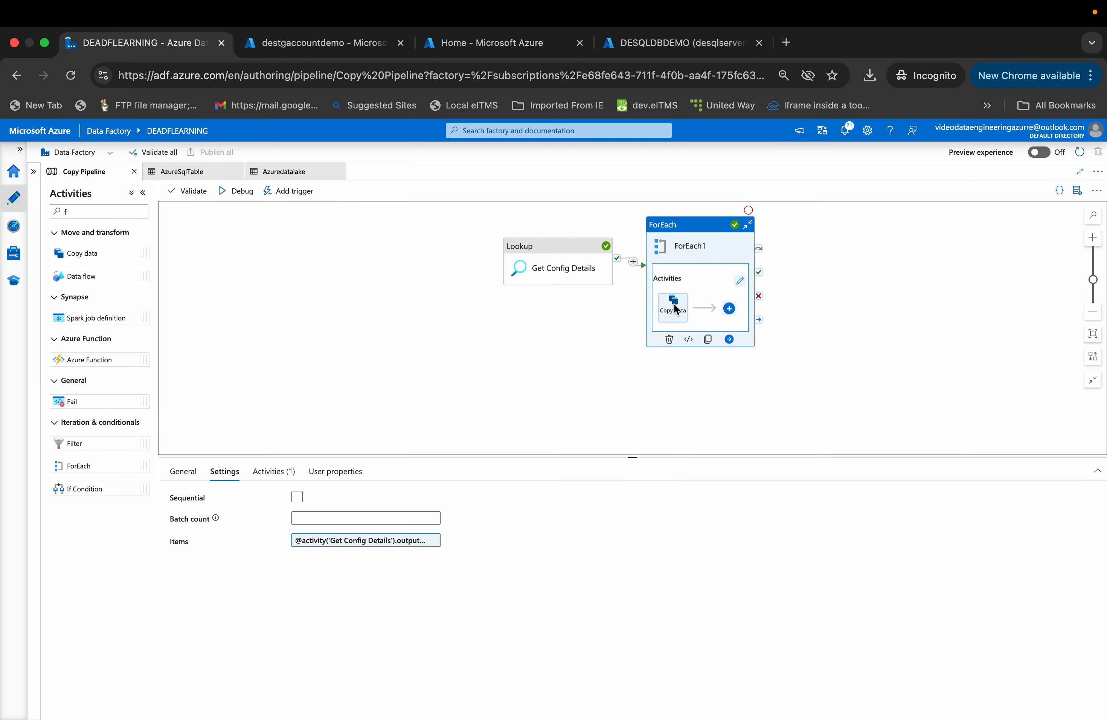
click(222, 470)
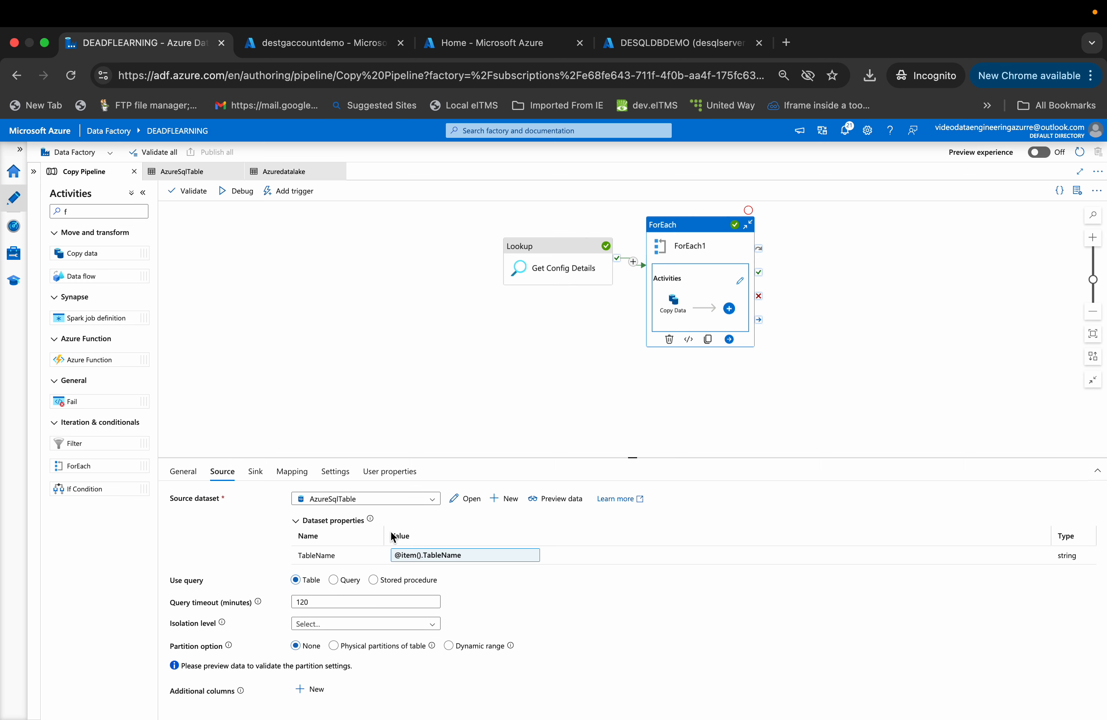
- Inspect the AzureSqlTable dataset's table name expression in the expression builder, closing it unchanged
click(200, 177)
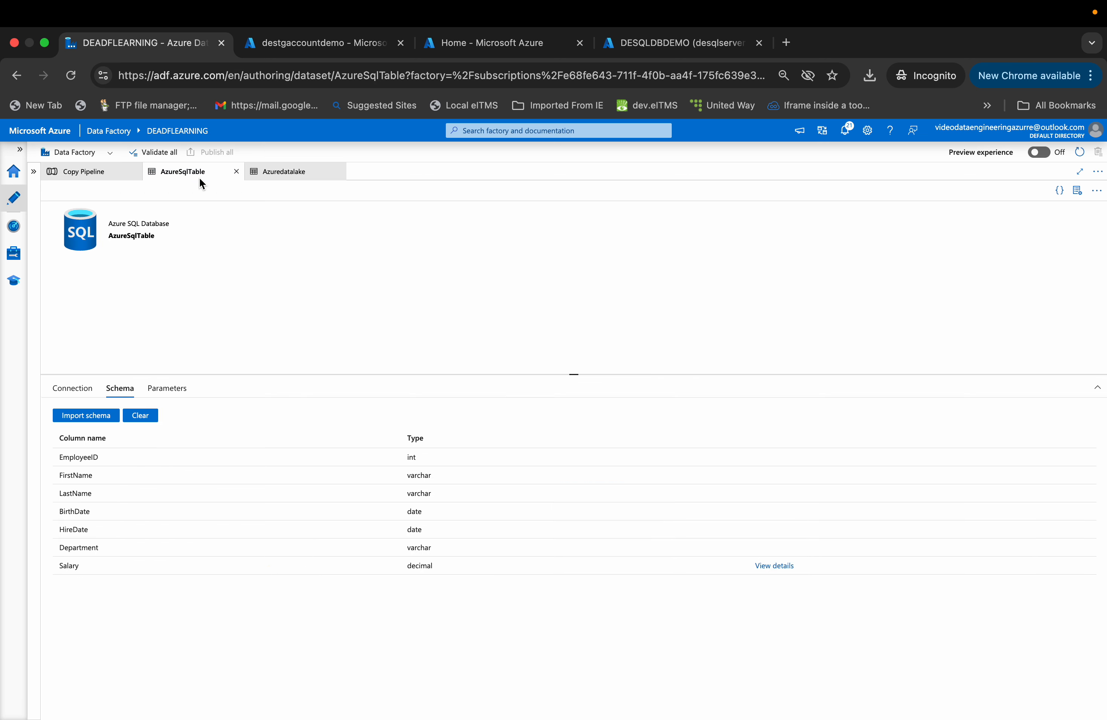
click(86, 394)
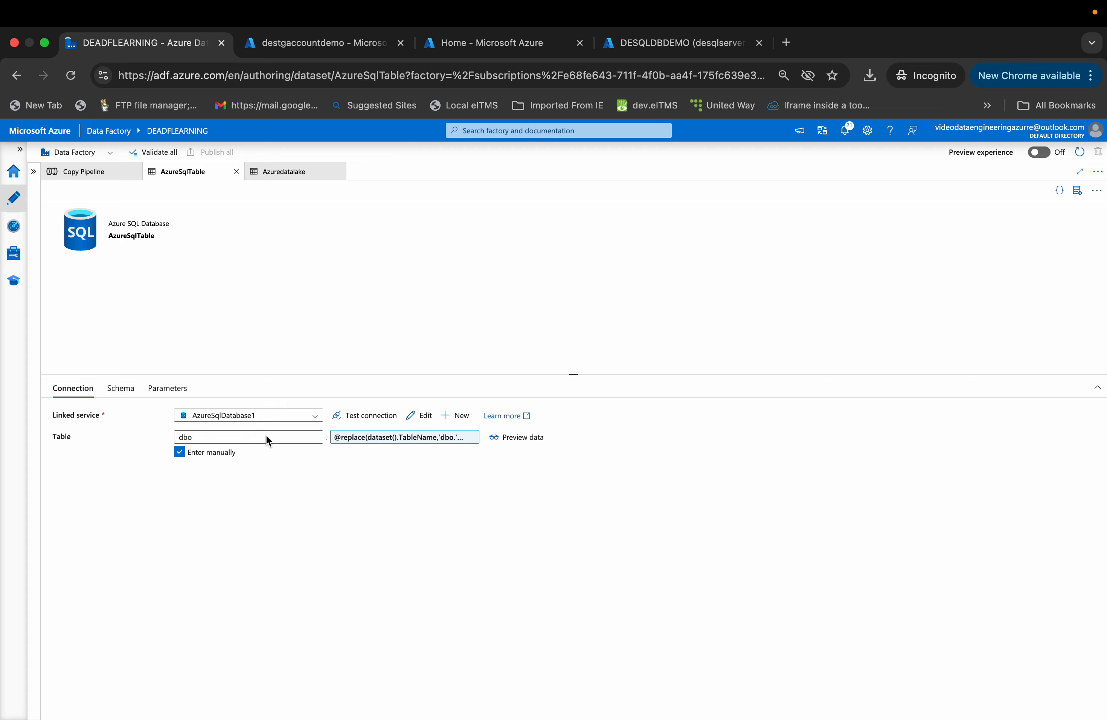
click(355, 434)
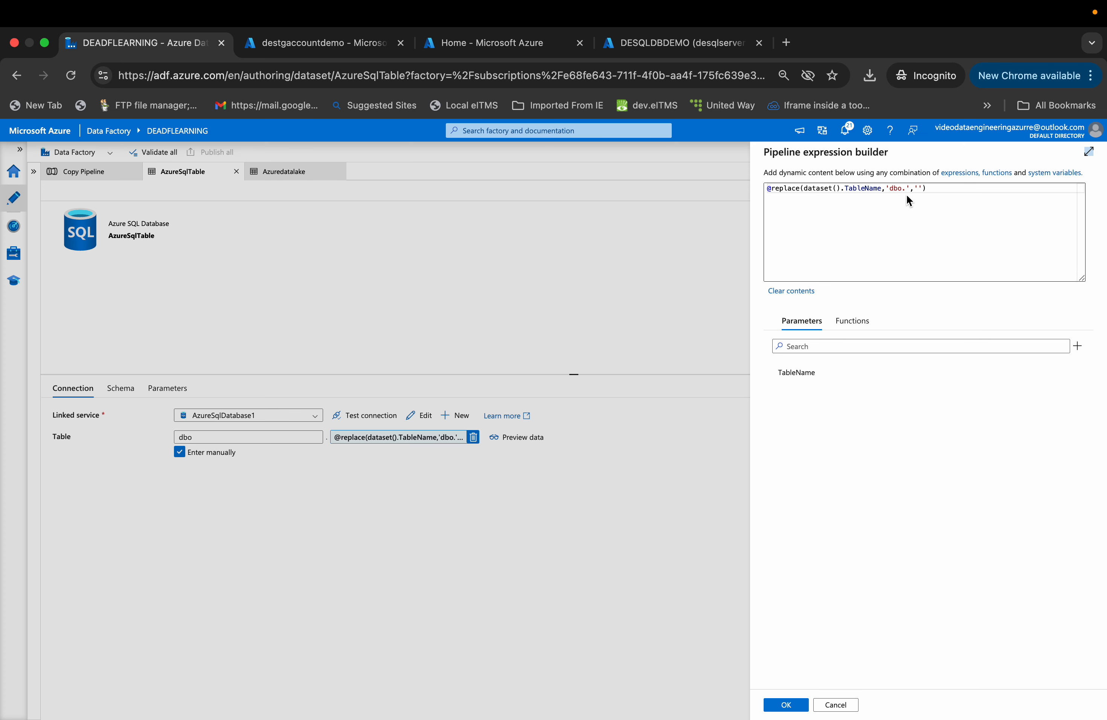
click(844, 704)
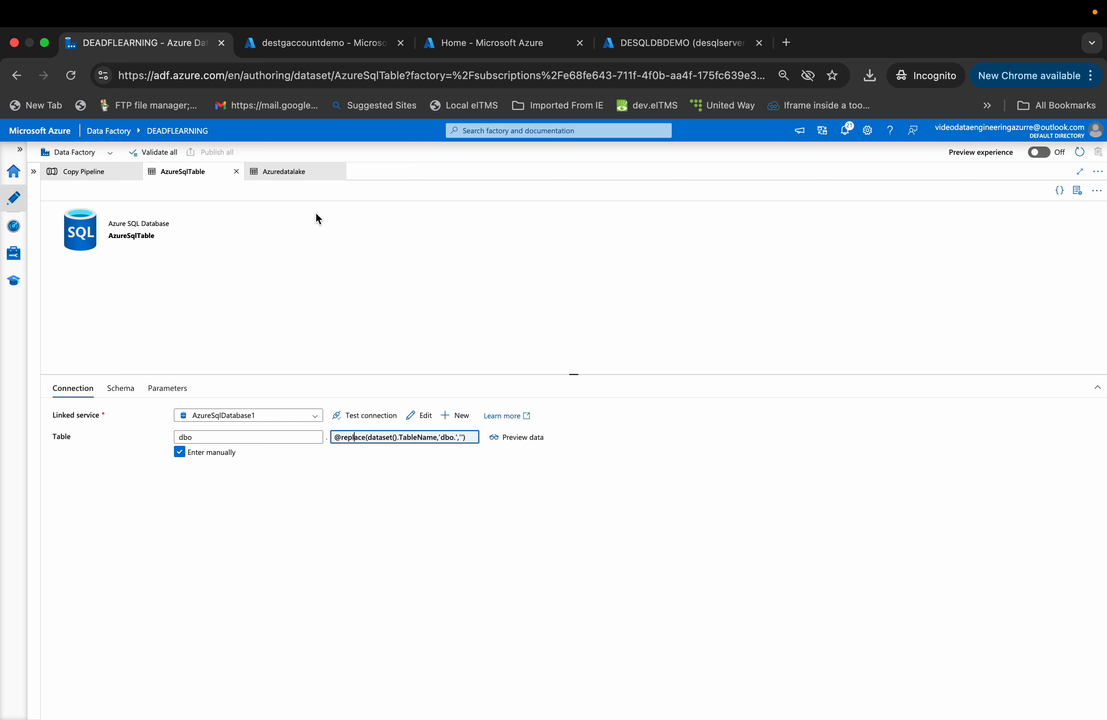
click(277, 173)
click(192, 173)
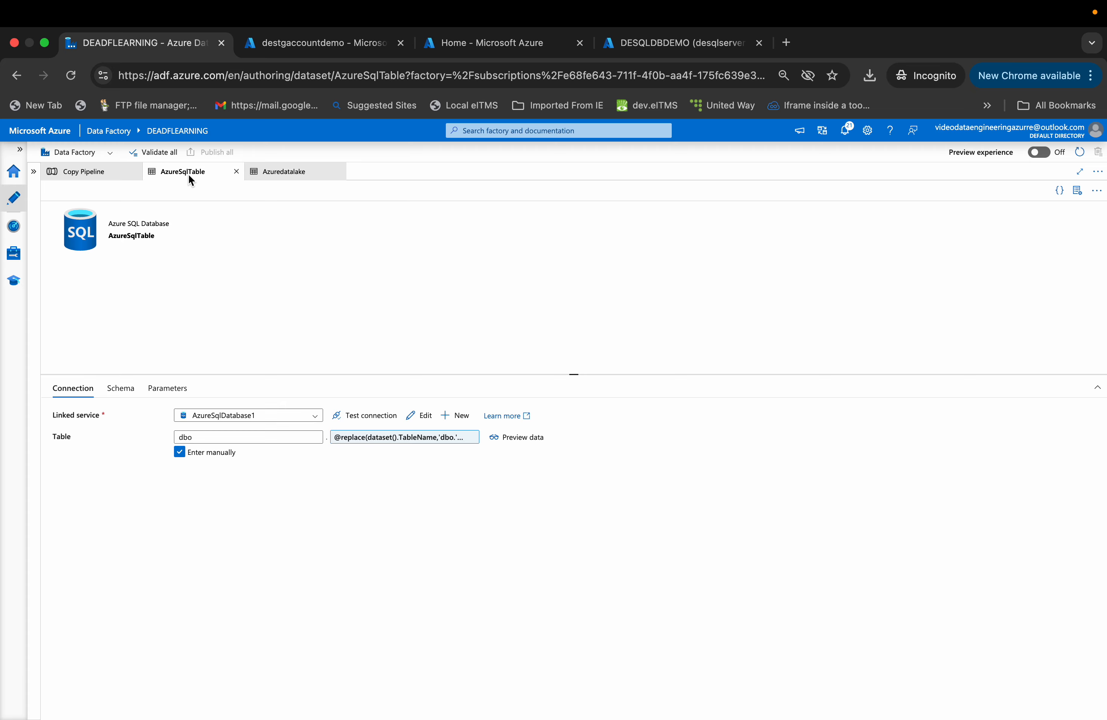
- Check the TableConfig query results in the SQL database query editor and the landing folder in the storage account
click(458, 56)
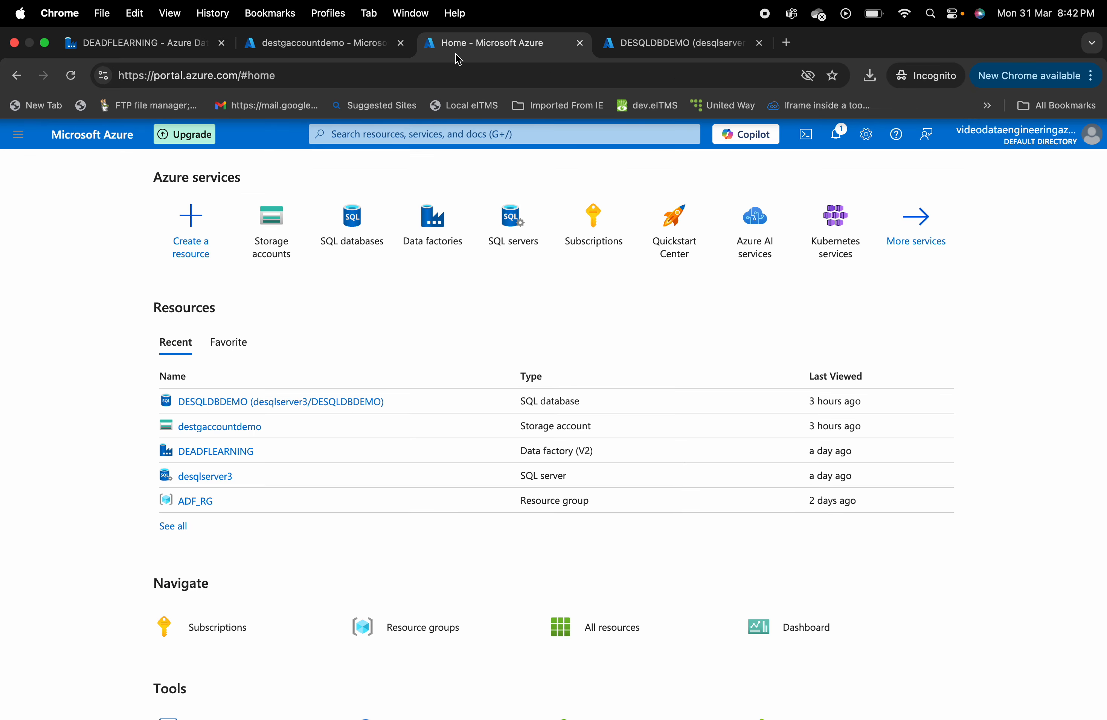
click(636, 43)
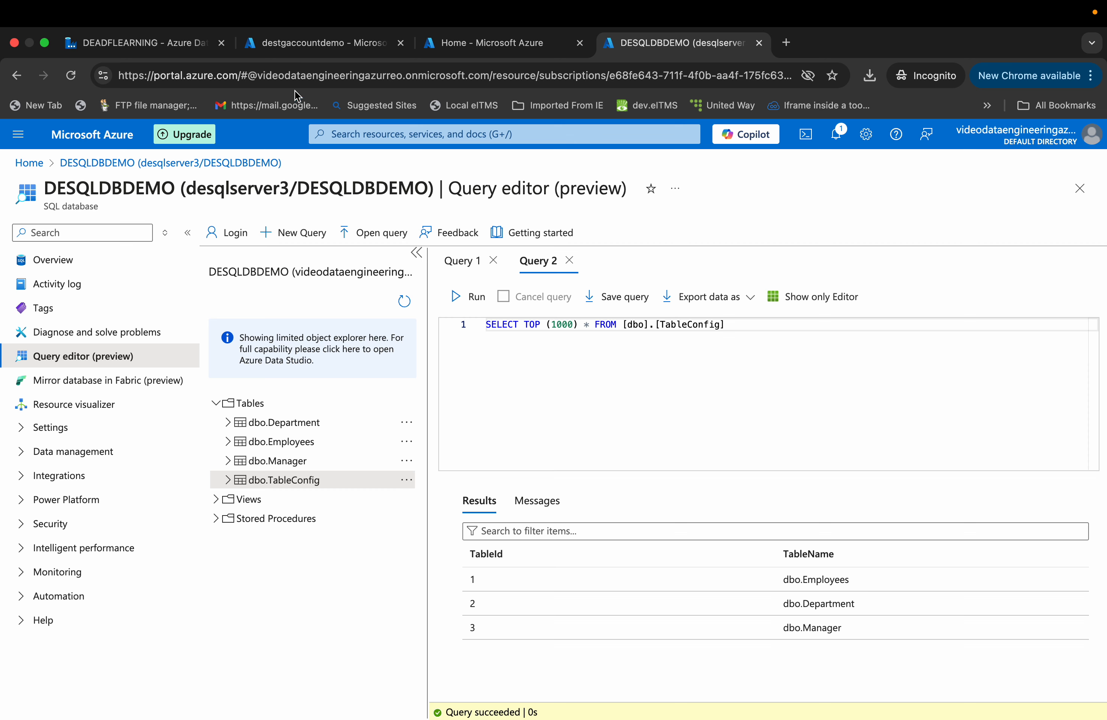
click(322, 47)
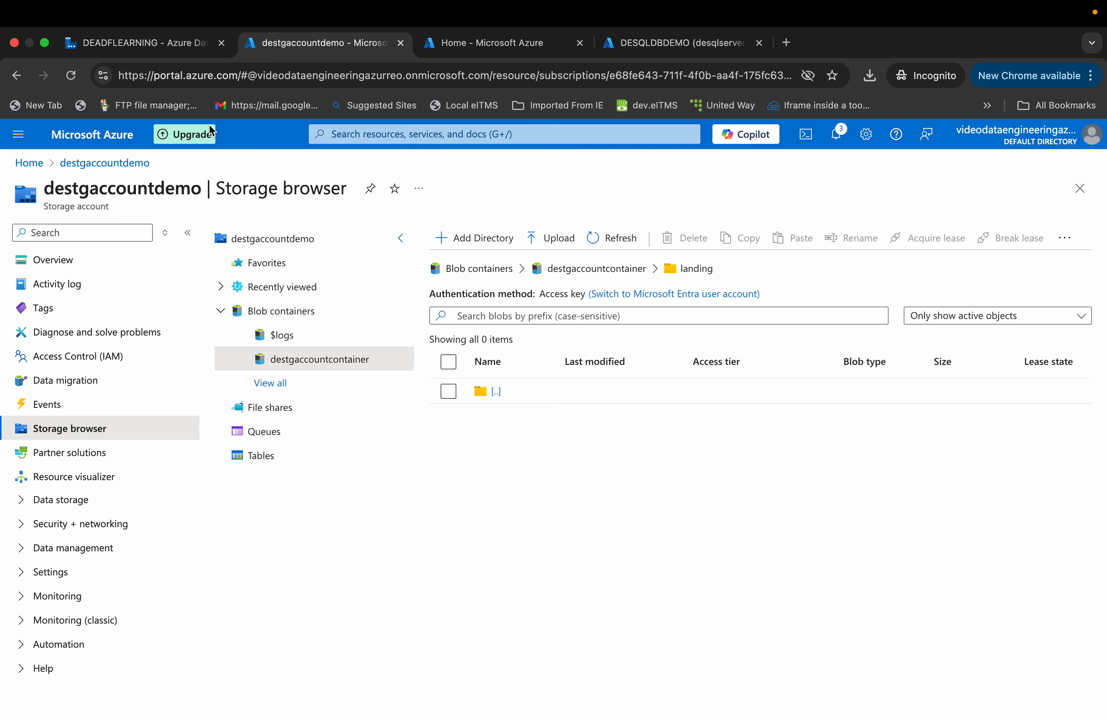
click(469, 49)
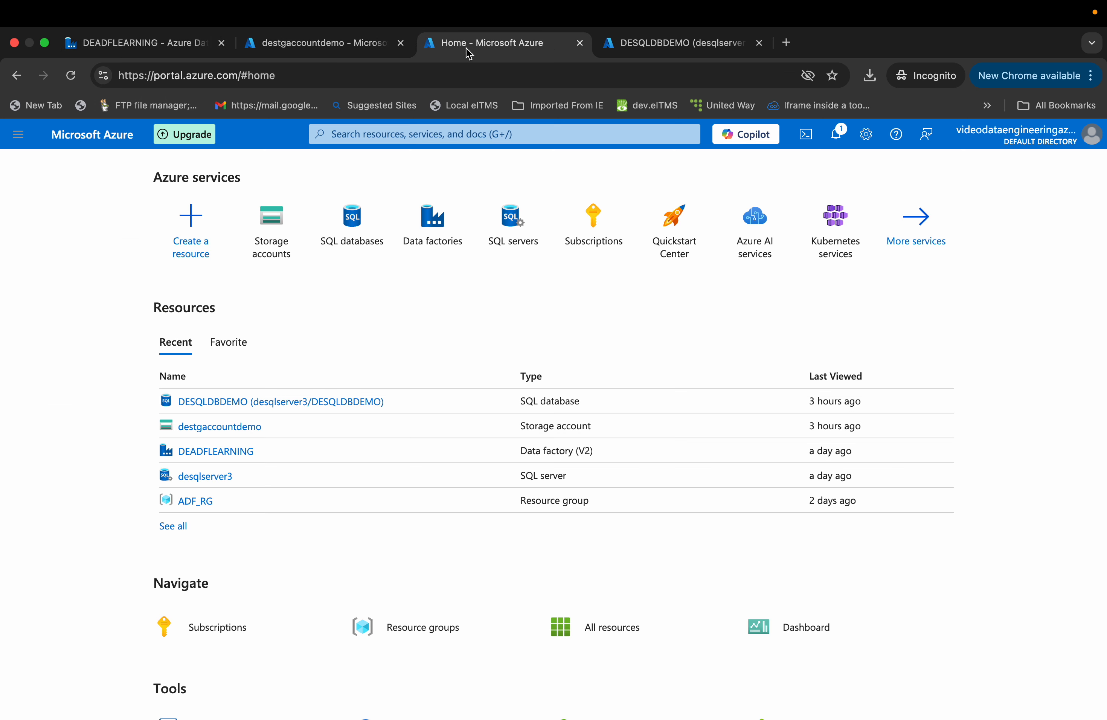
click(156, 51)
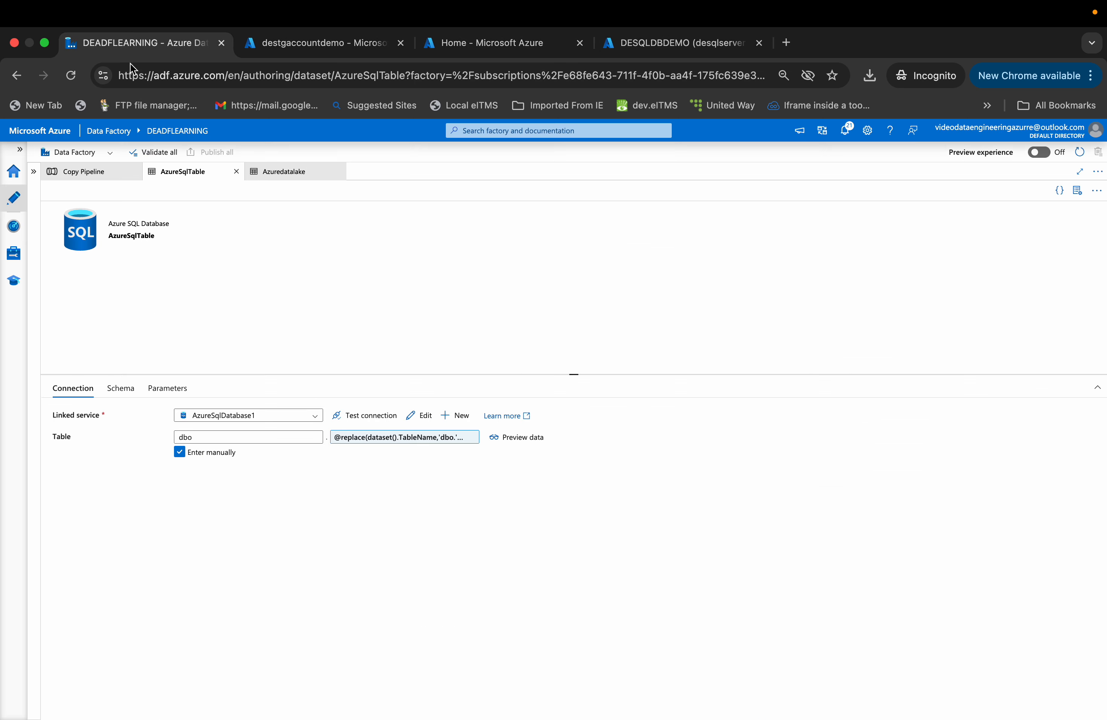
- Back in the pipeline, review the Get Config Details lookup query and the ForEach1 Activities list
click(83, 180)
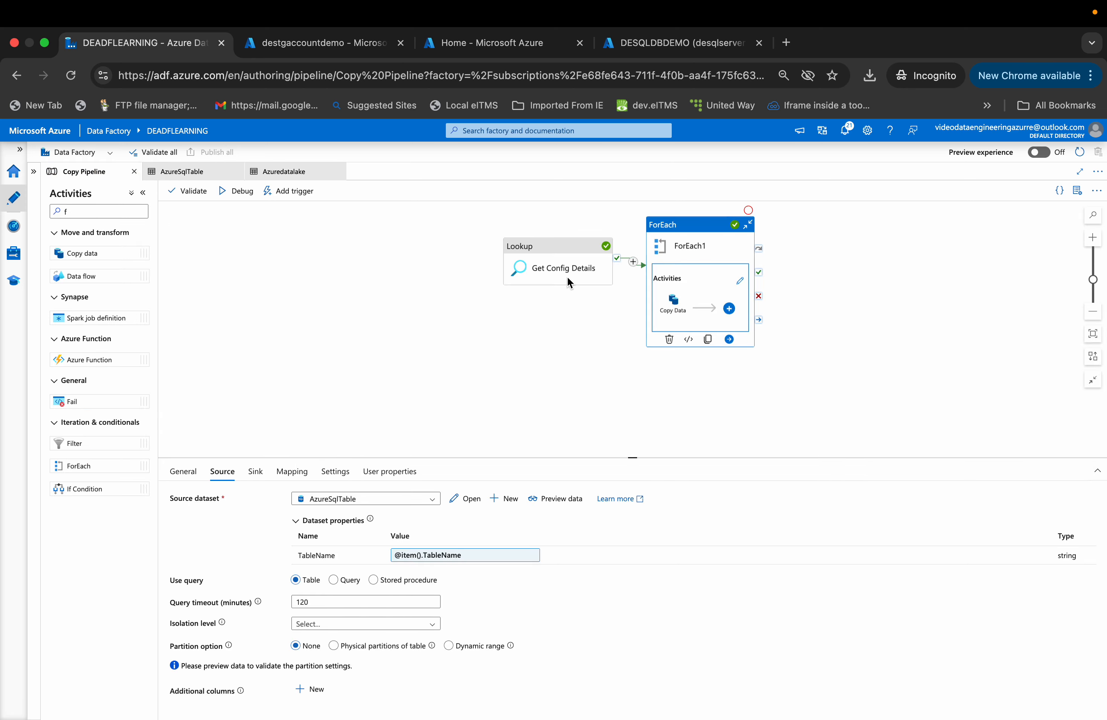
click(557, 272)
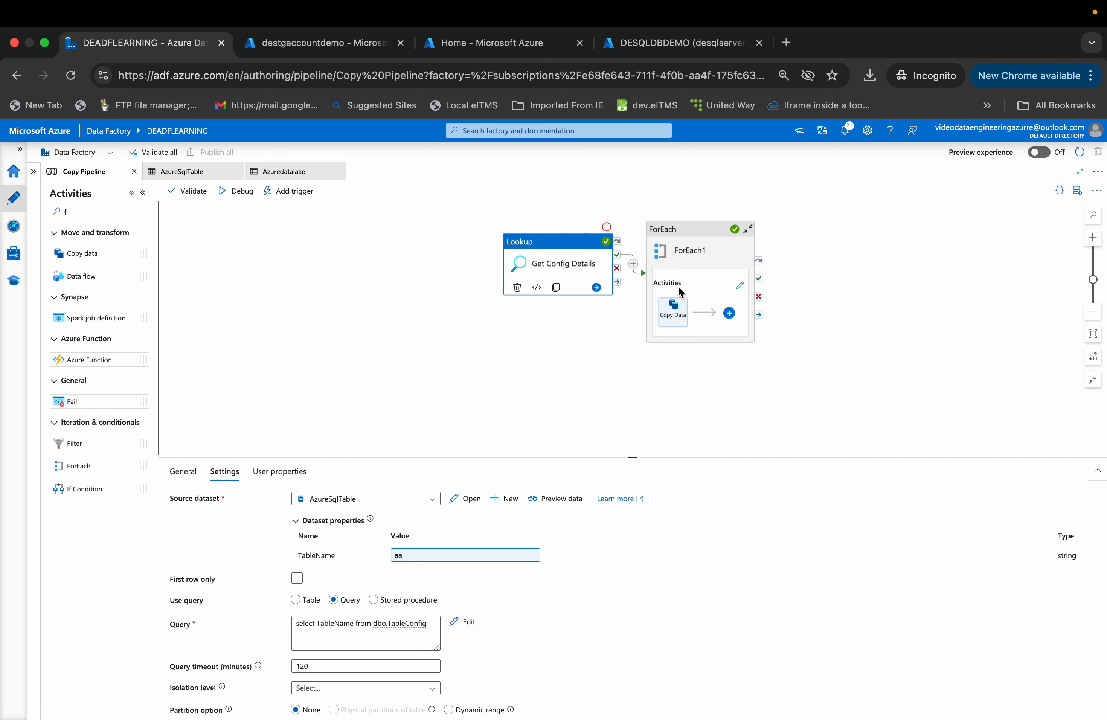
click(682, 313)
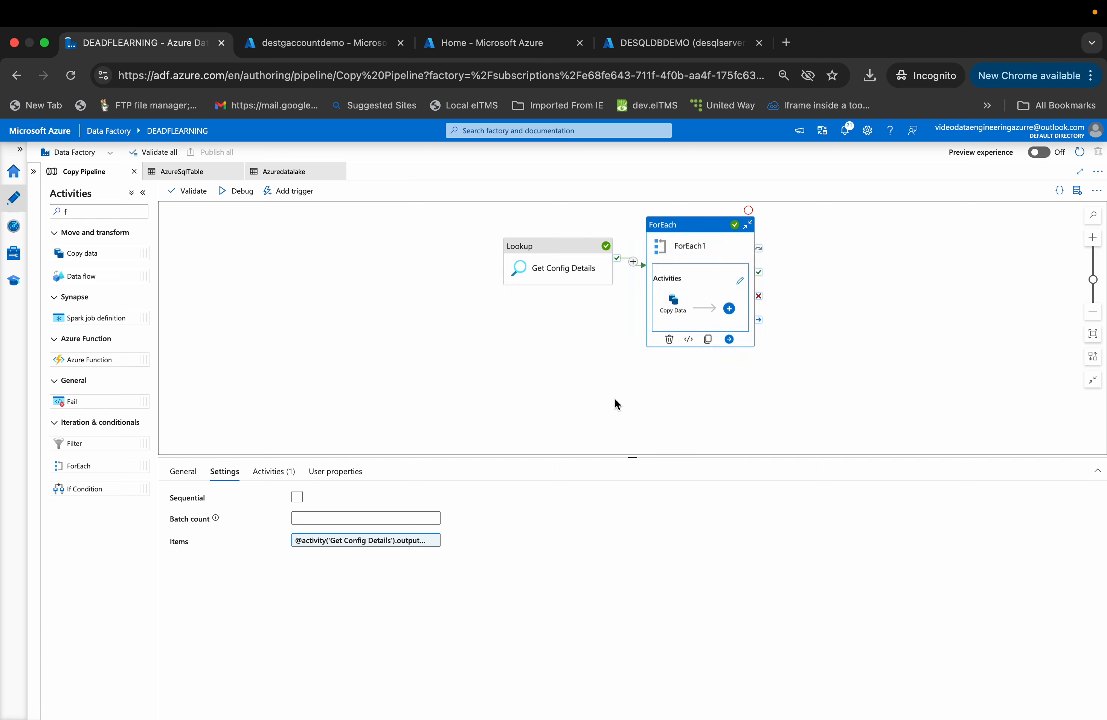
click(285, 469)
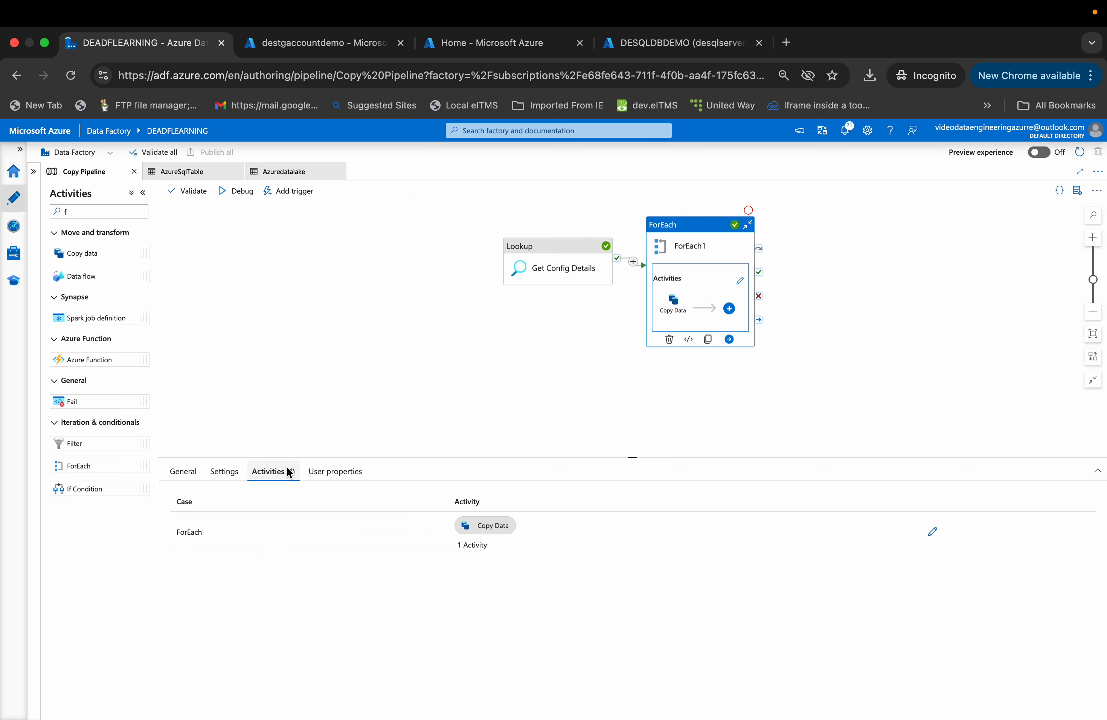
- Open the ForEach1 inner activities, review the Copy Data activity's Source settings, and return to the pipeline
click(932, 533)
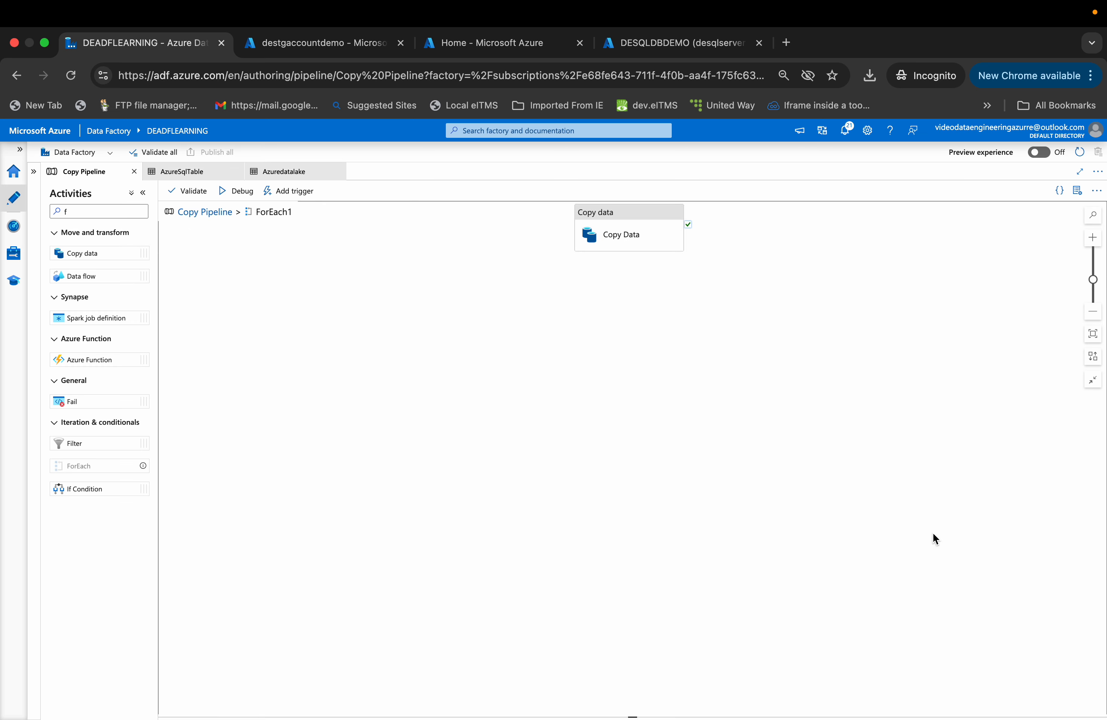
click(629, 244)
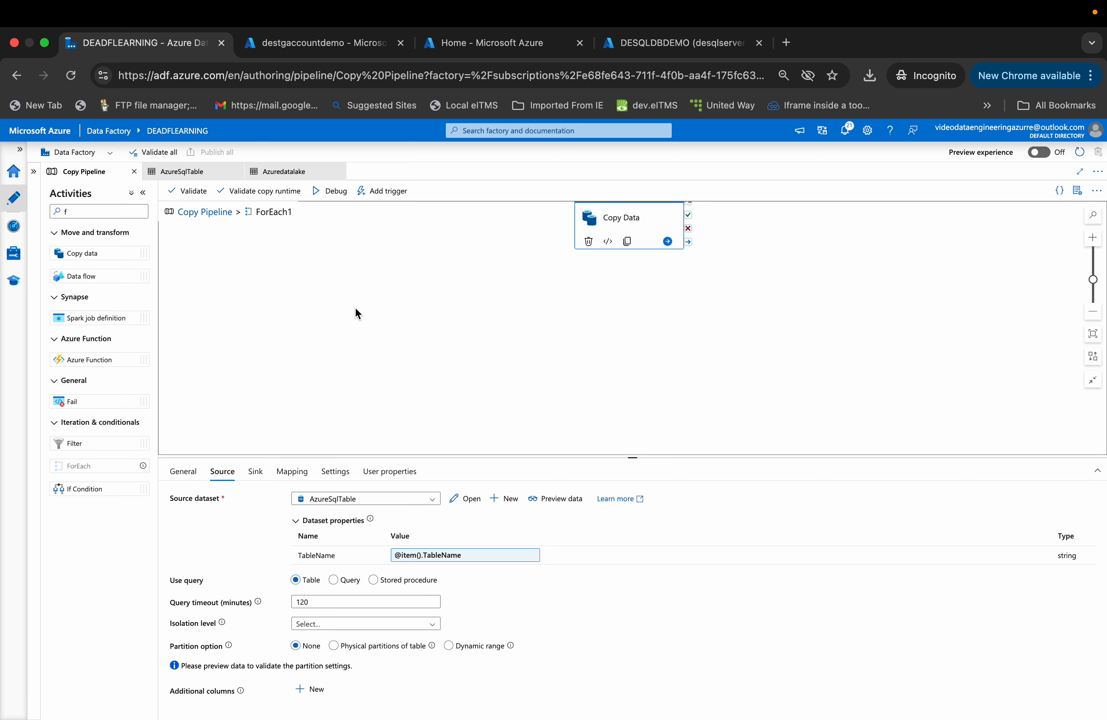
click(198, 216)
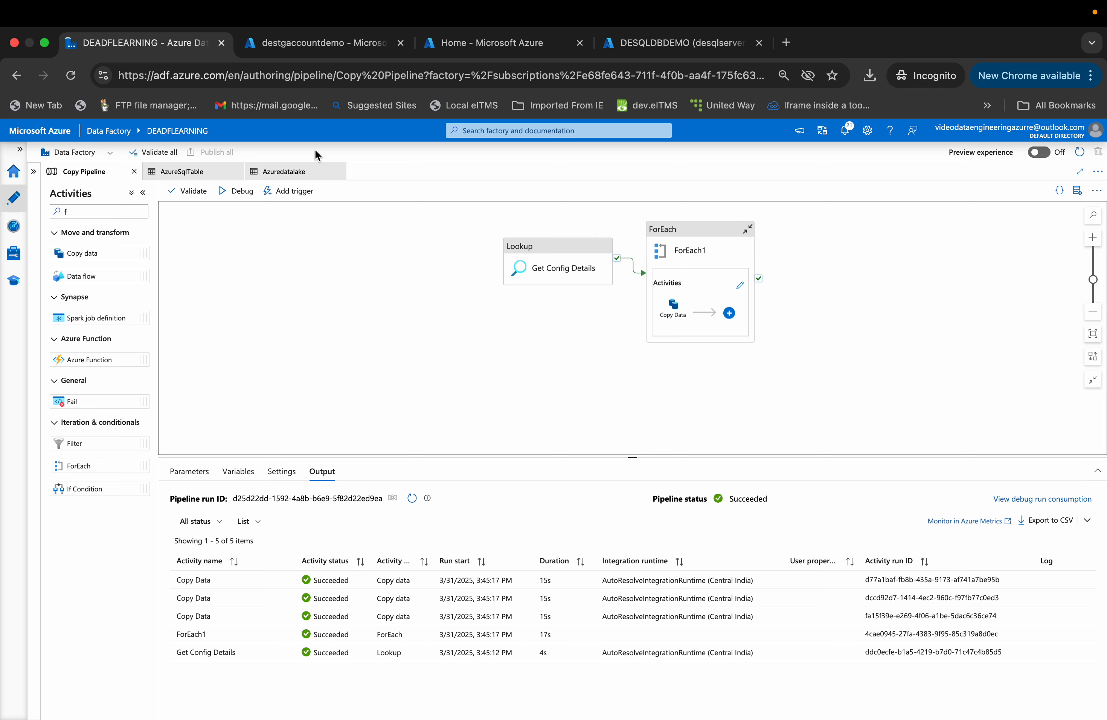
- Switch through the portal tabs and refresh the landing folder in the storage account's container
click(491, 54)
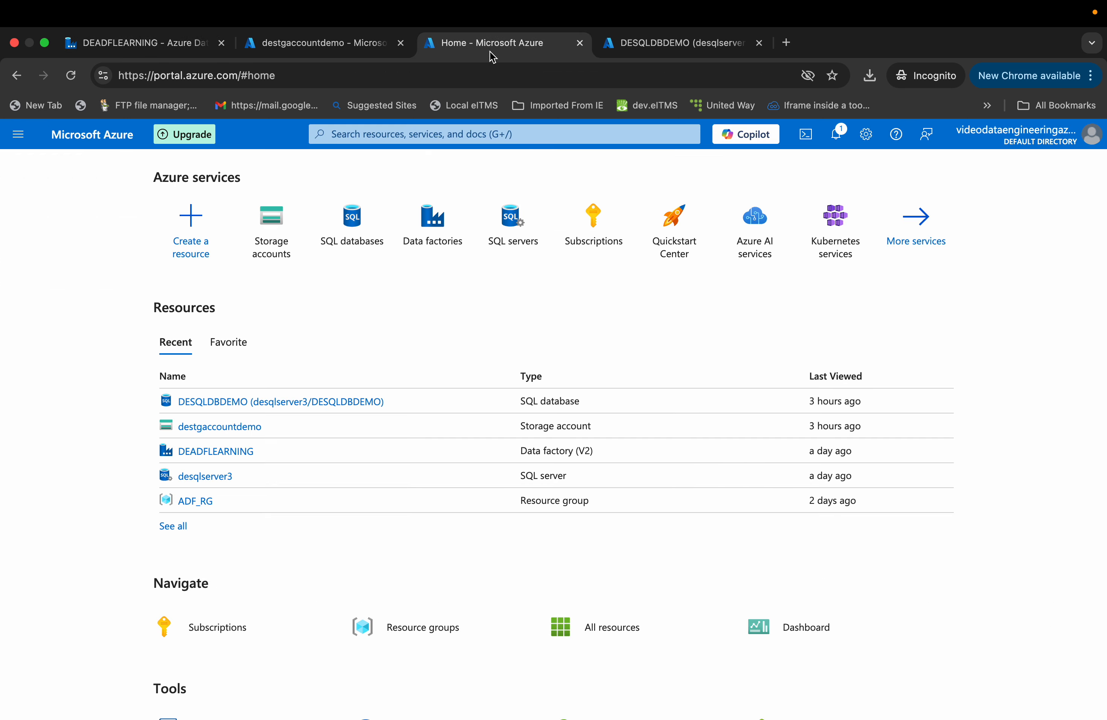
click(631, 54)
click(280, 45)
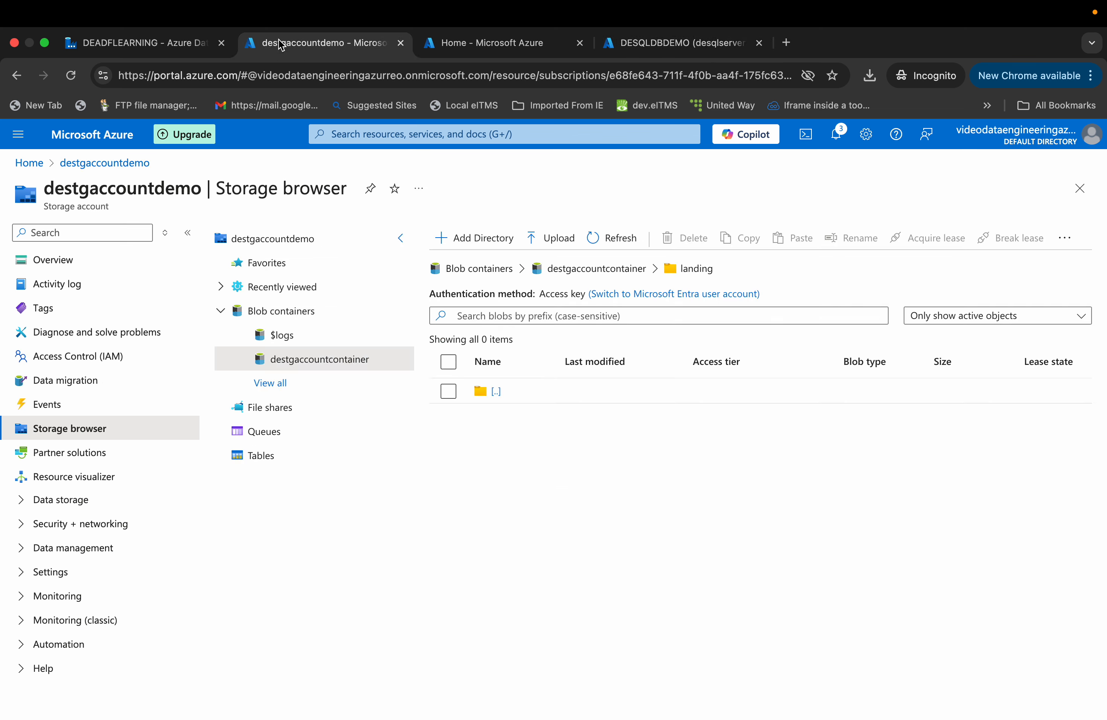
click(627, 246)
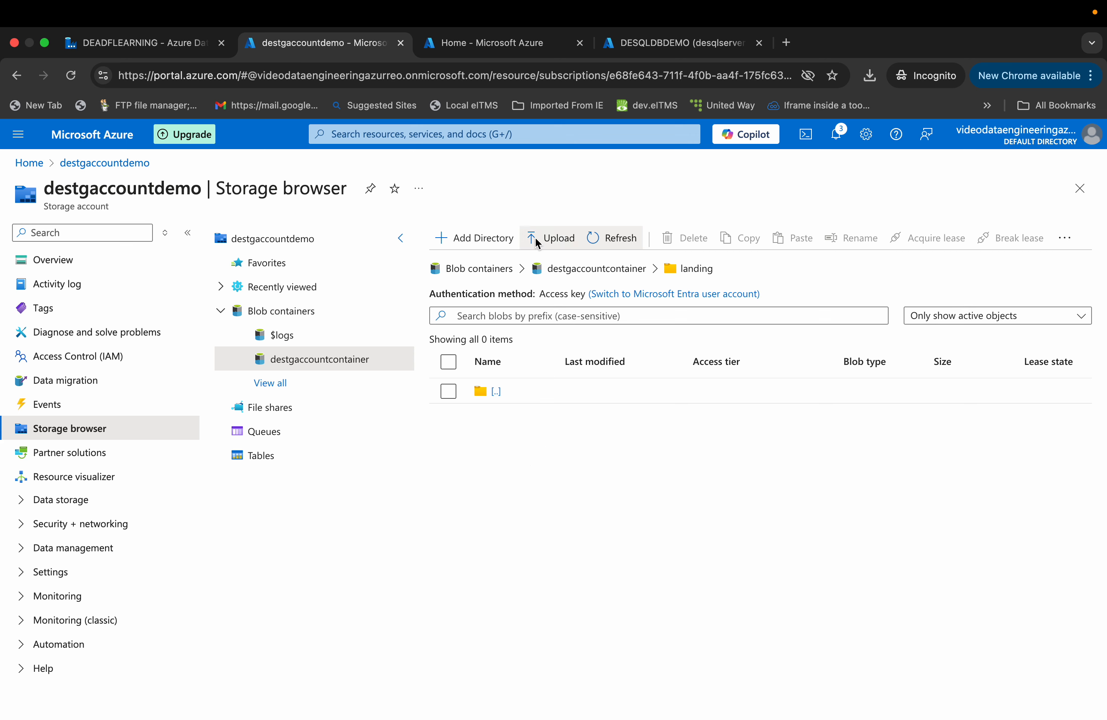
click(651, 49)
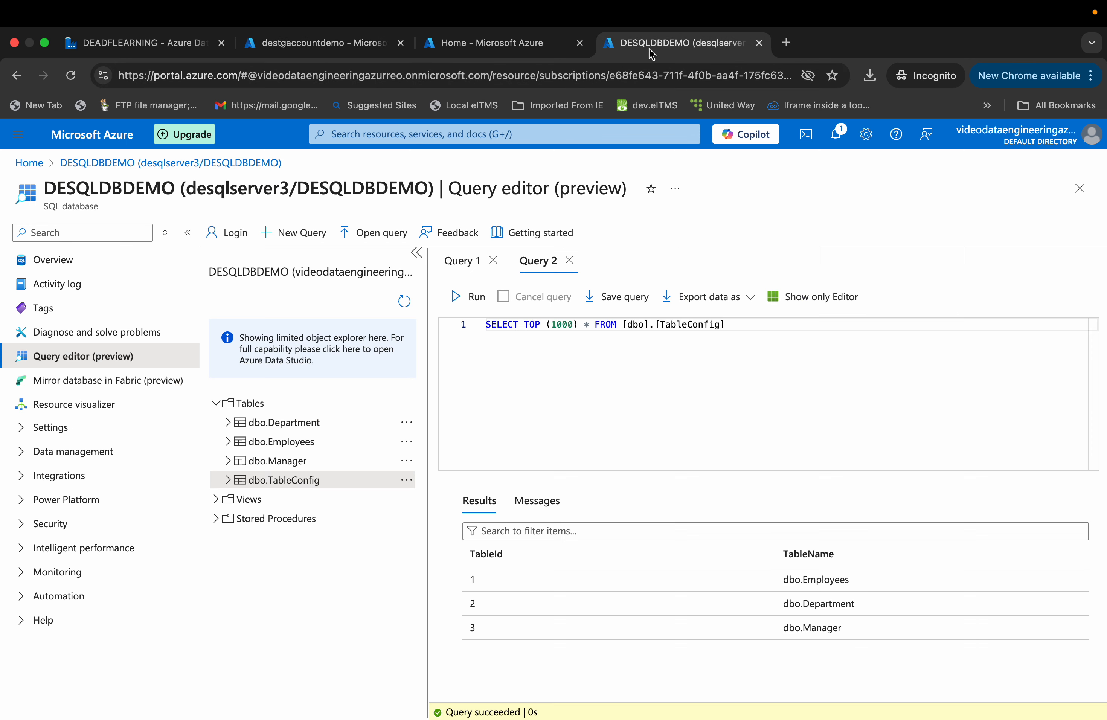
- Select the top 1000 rows of the dbo.Department, dbo.Employees and dbo.Manager tables in the query editor
click(345, 423)
click(408, 424)
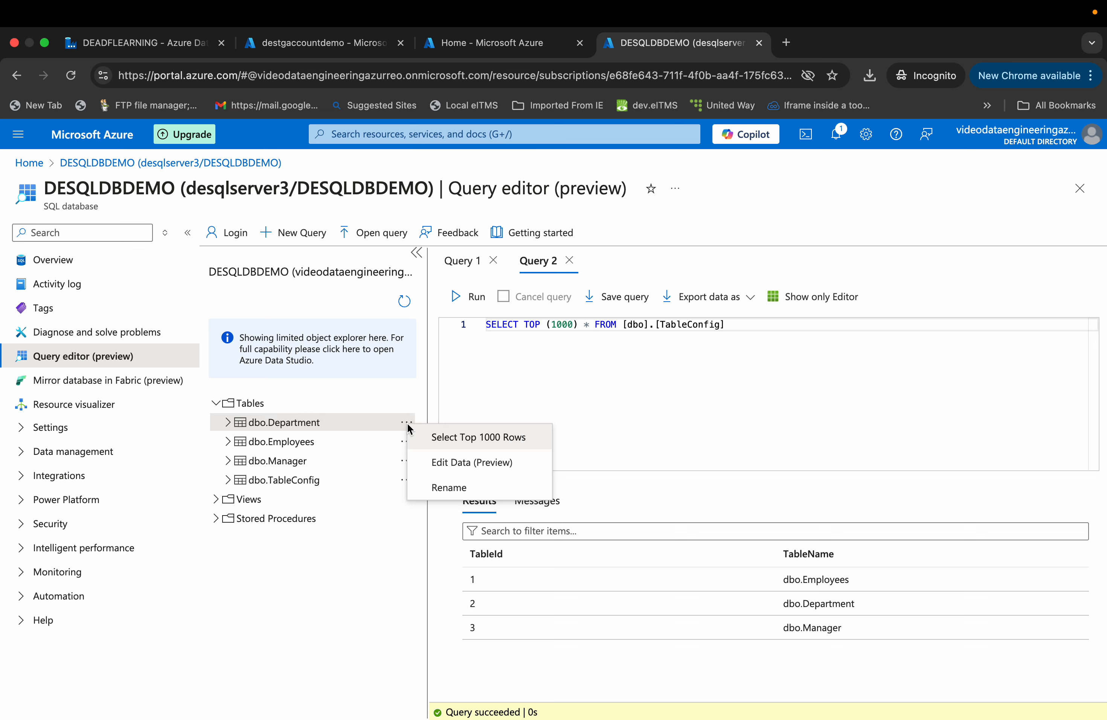
click(435, 437)
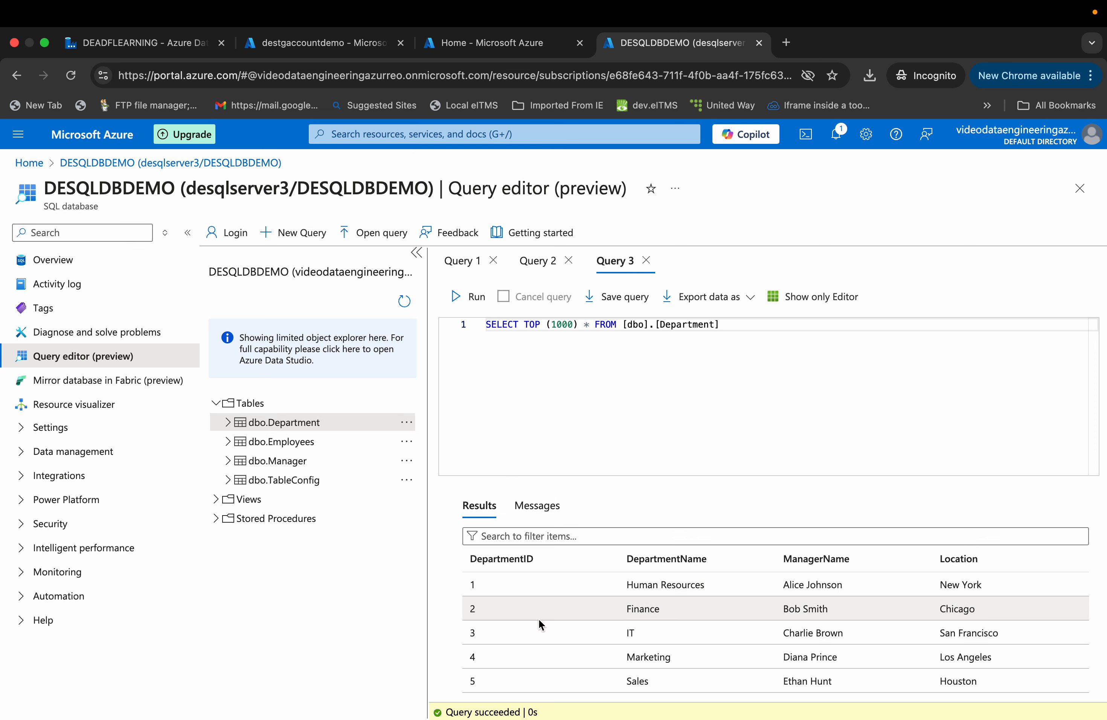
click(406, 442)
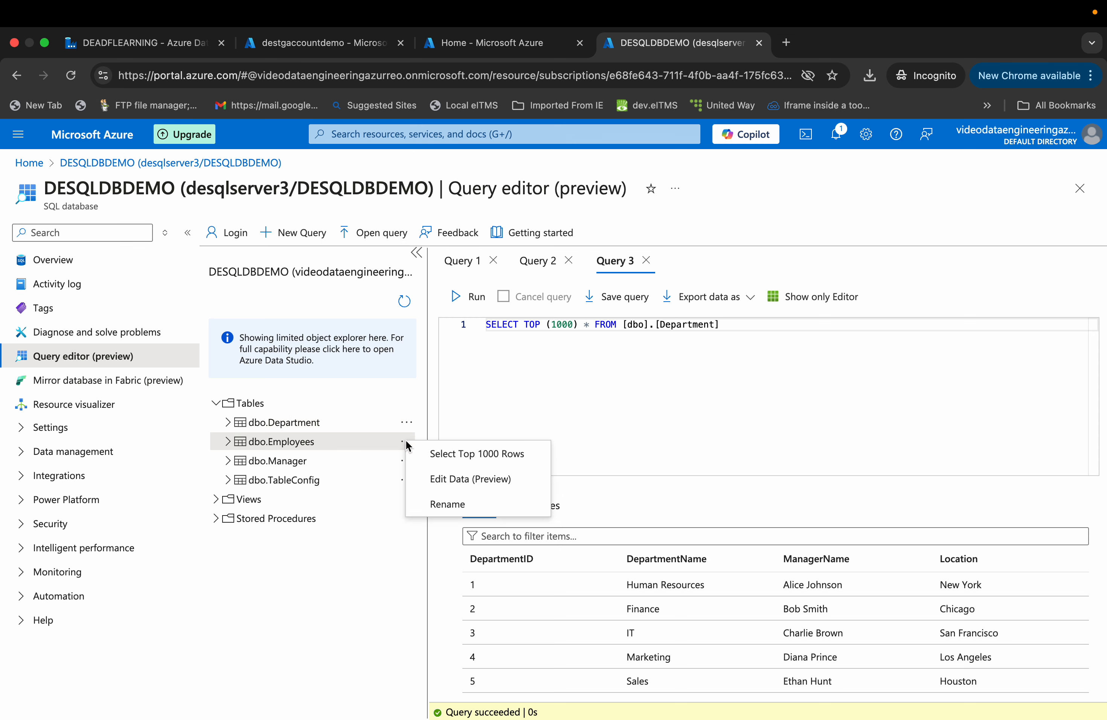
click(435, 456)
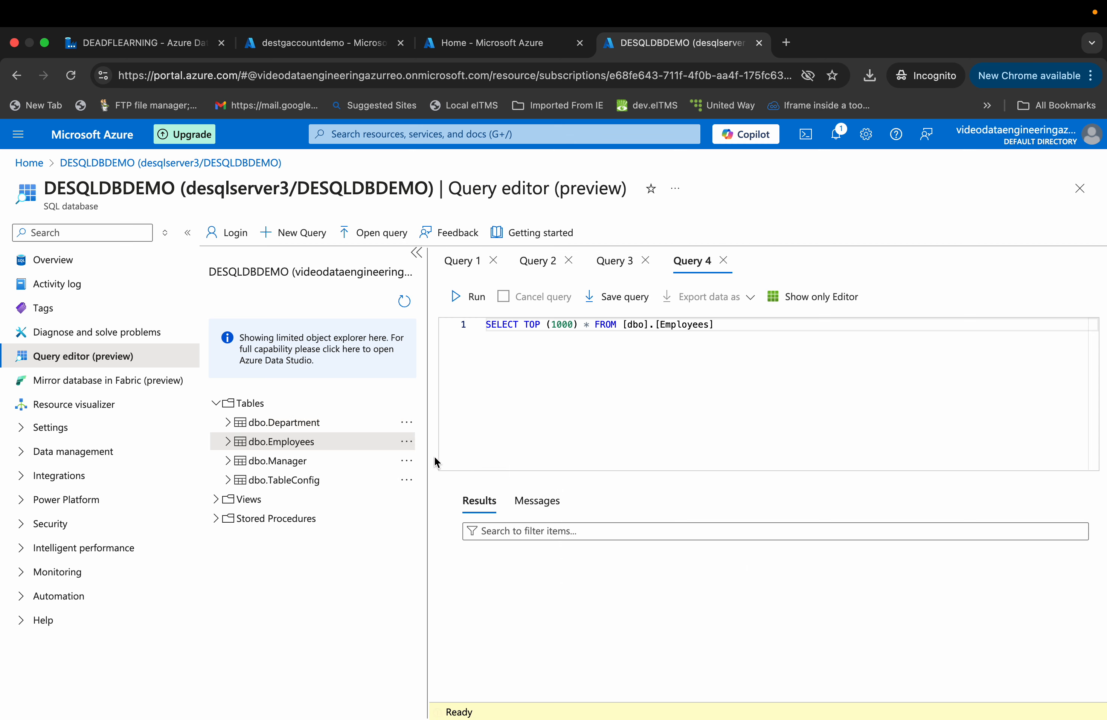
click(405, 462)
click(430, 478)
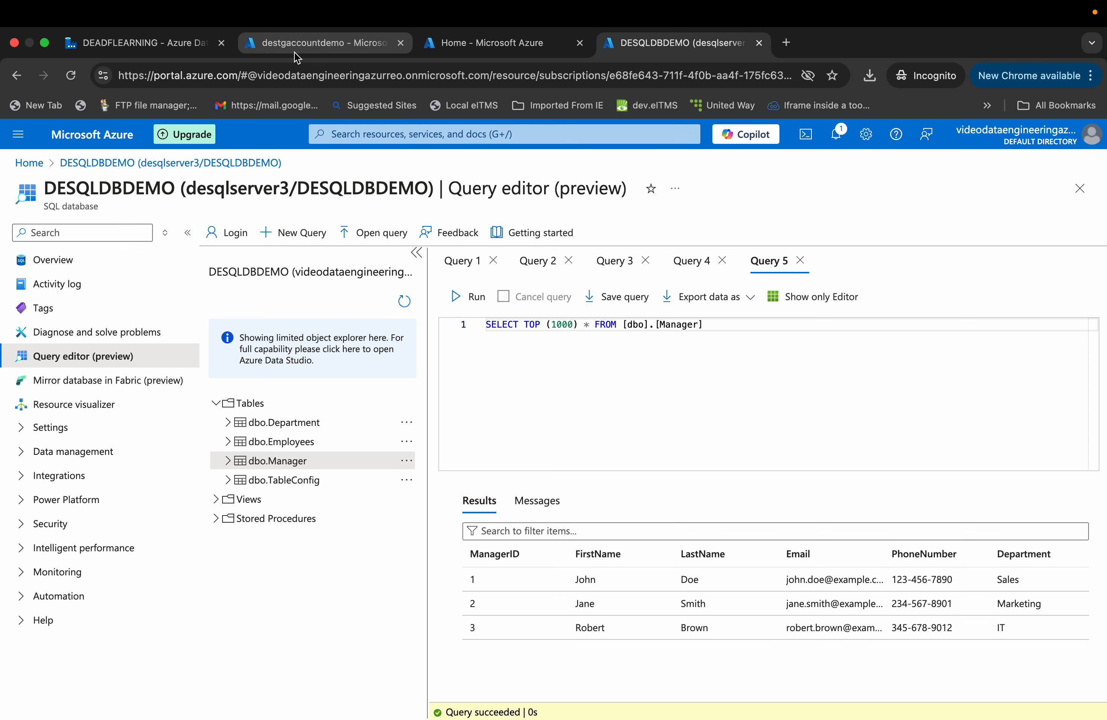
- Debug-run the pipeline and examine the Get Config Details lookup output in the expanded output viewer
click(135, 43)
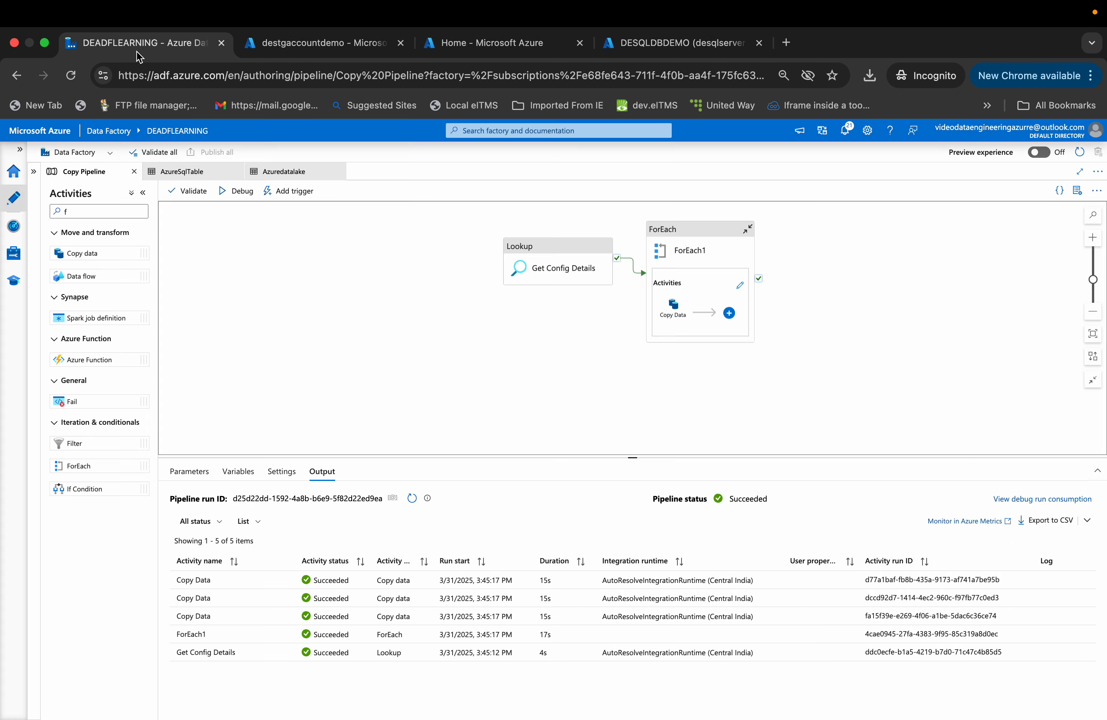
click(244, 198)
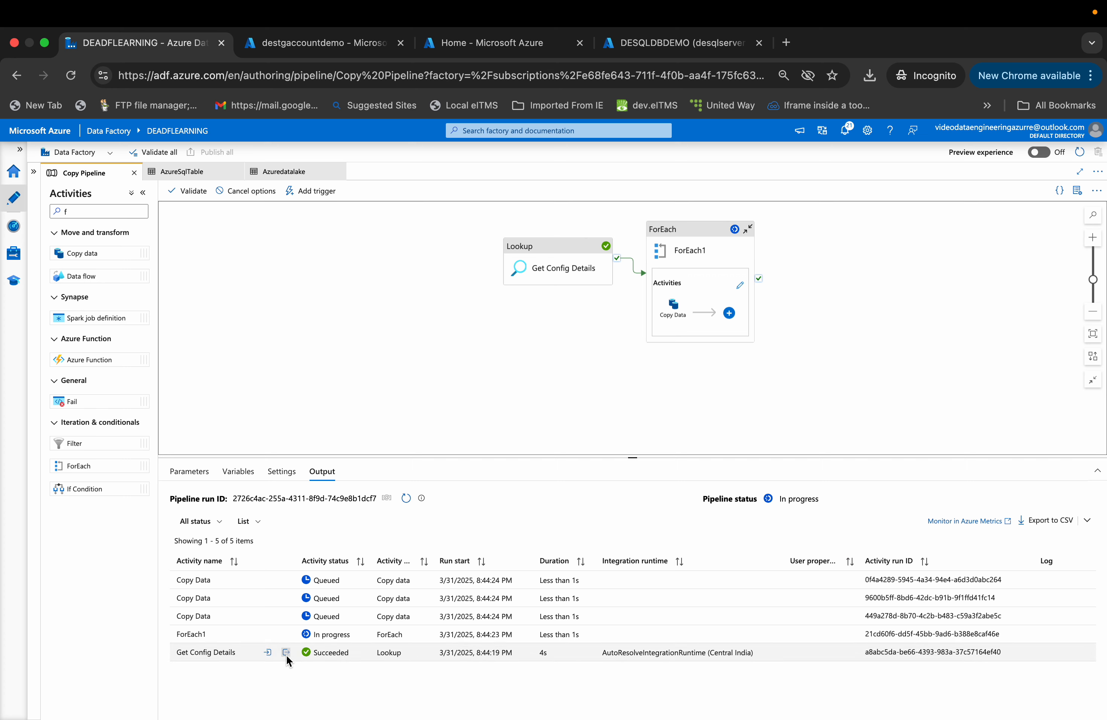
click(286, 654)
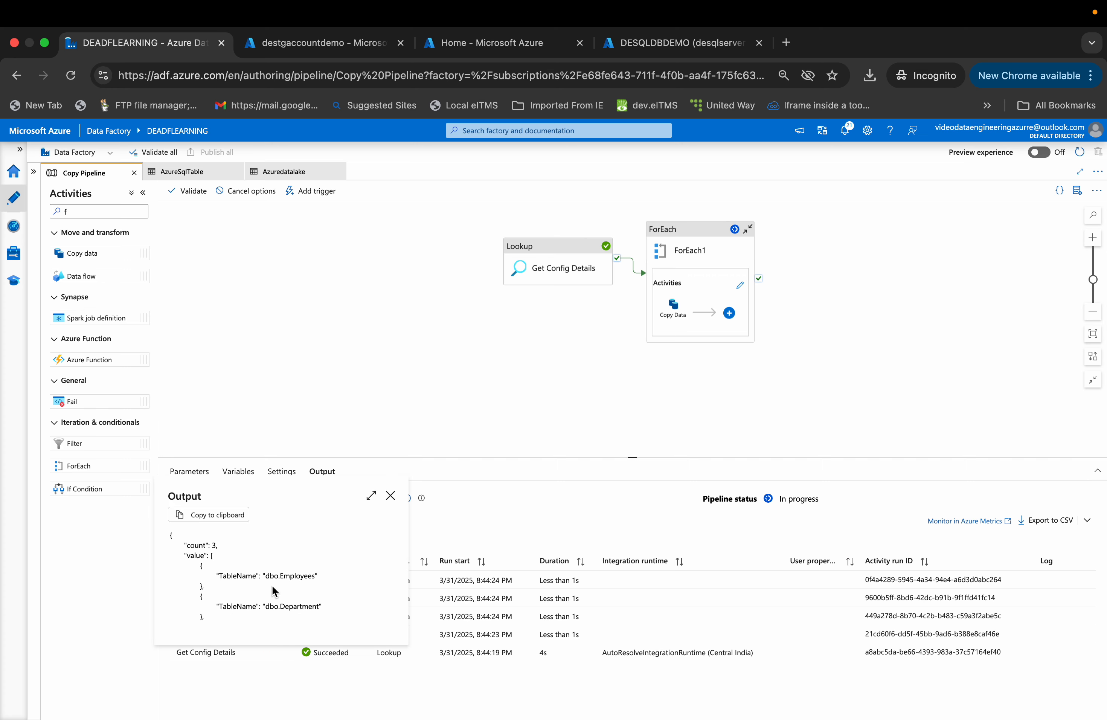
click(358, 565)
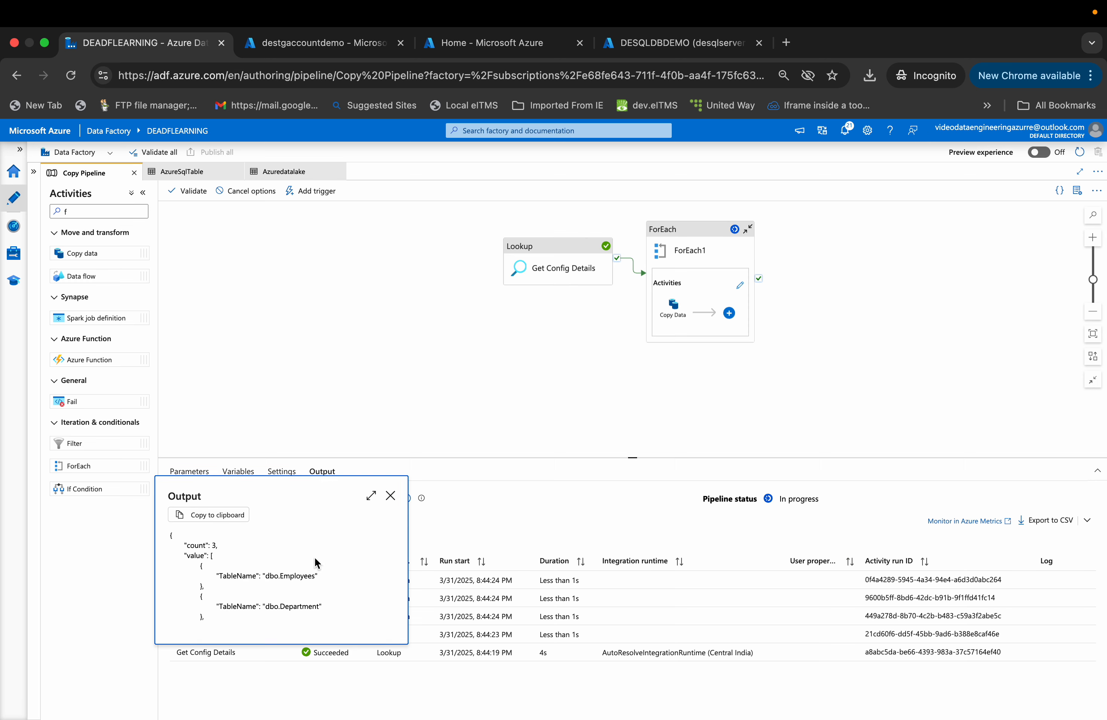
click(372, 495)
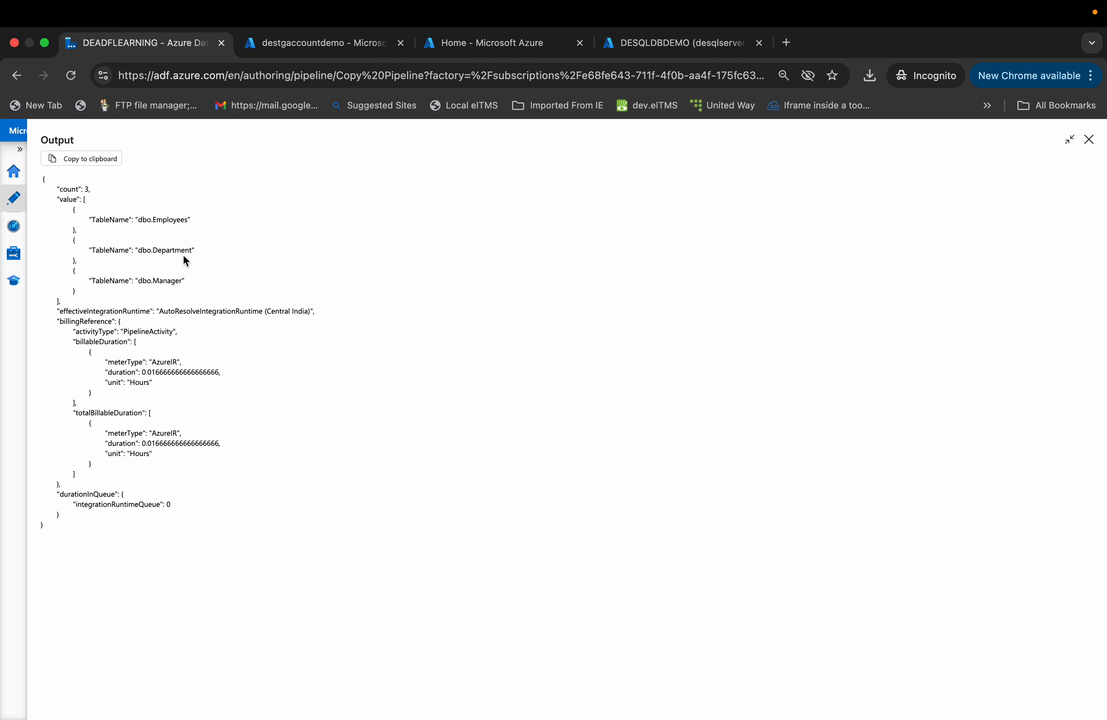
click(1089, 139)
- Select the top 1000 rows of the dbo.TableConfig table in the query editor
click(678, 43)
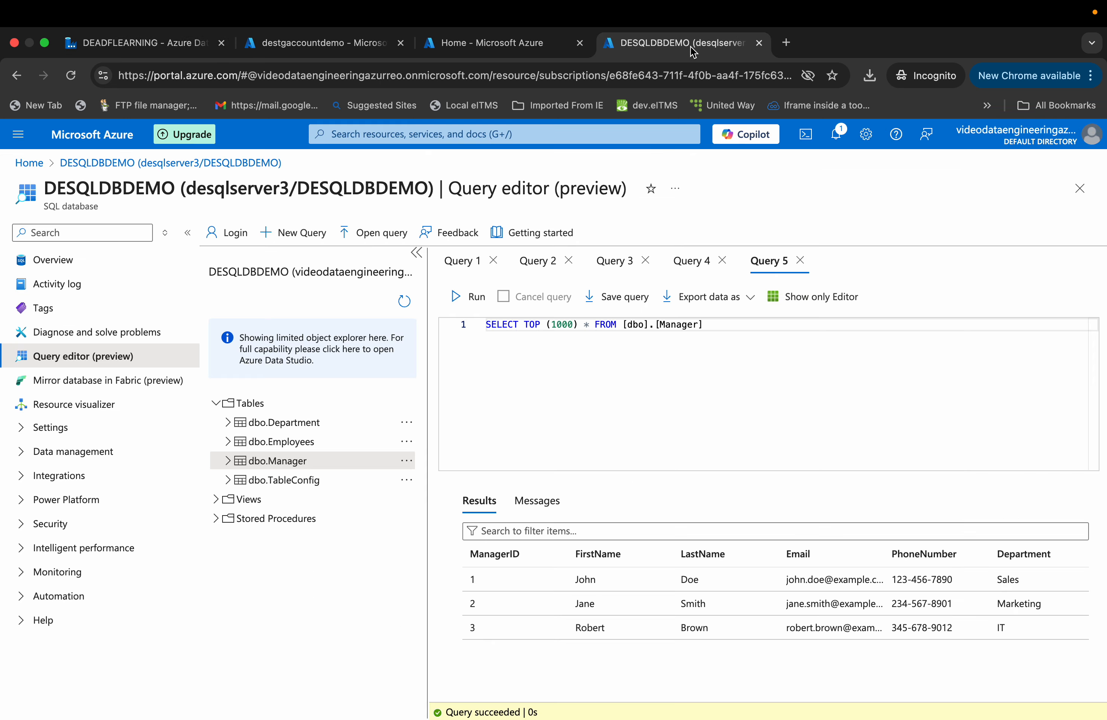
click(291, 480)
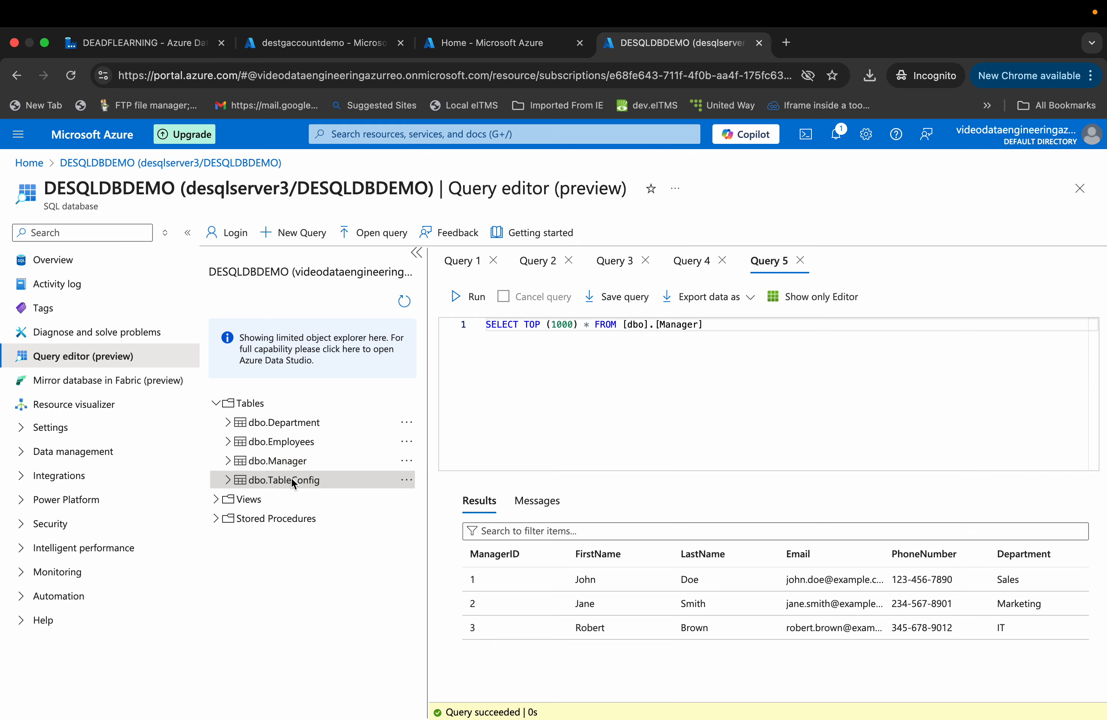
right_click(291, 482)
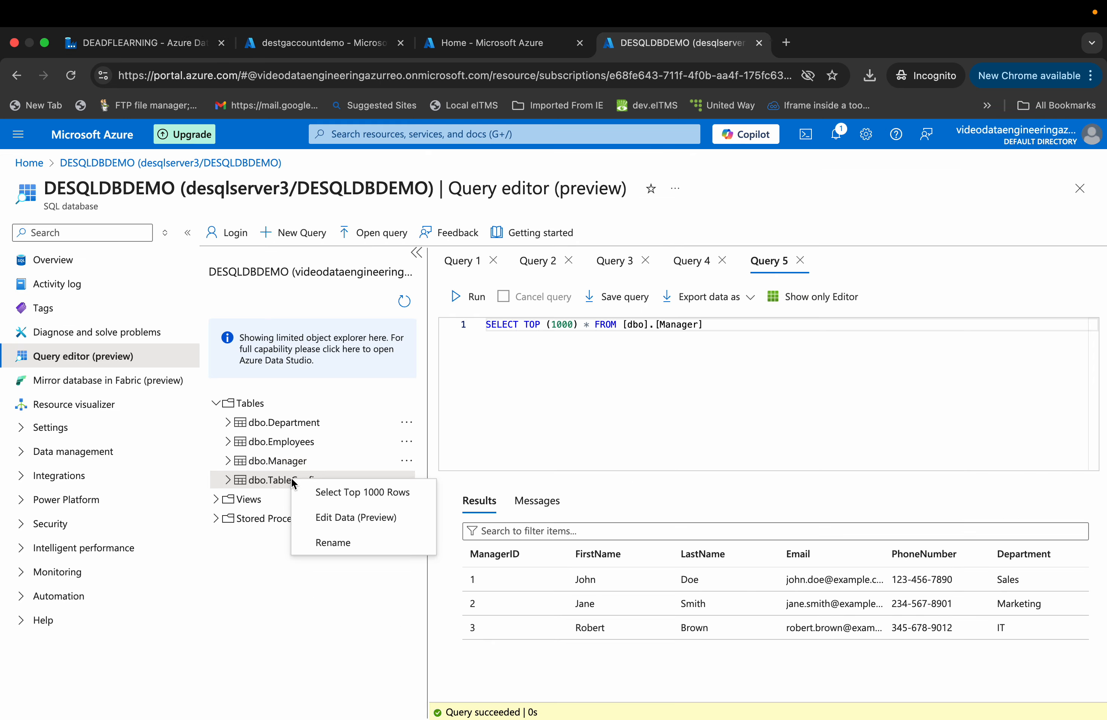
click(318, 491)
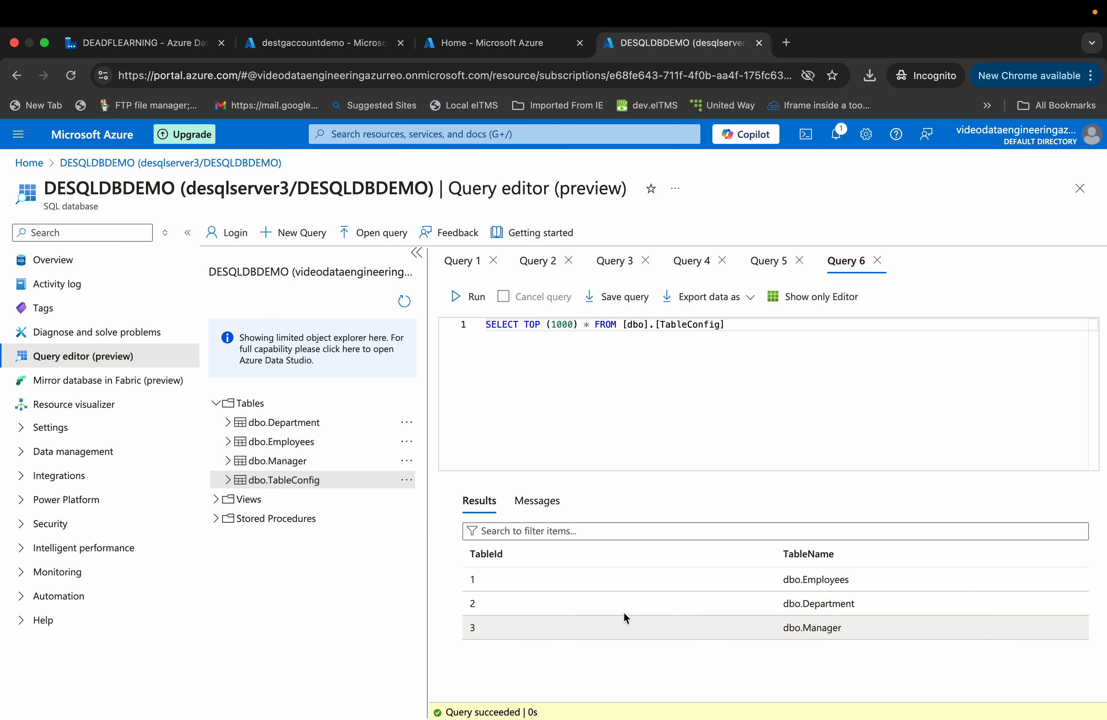
- Back in the pipeline run output, inspect the Get Config Details output and the ForEach1 input and output
click(182, 45)
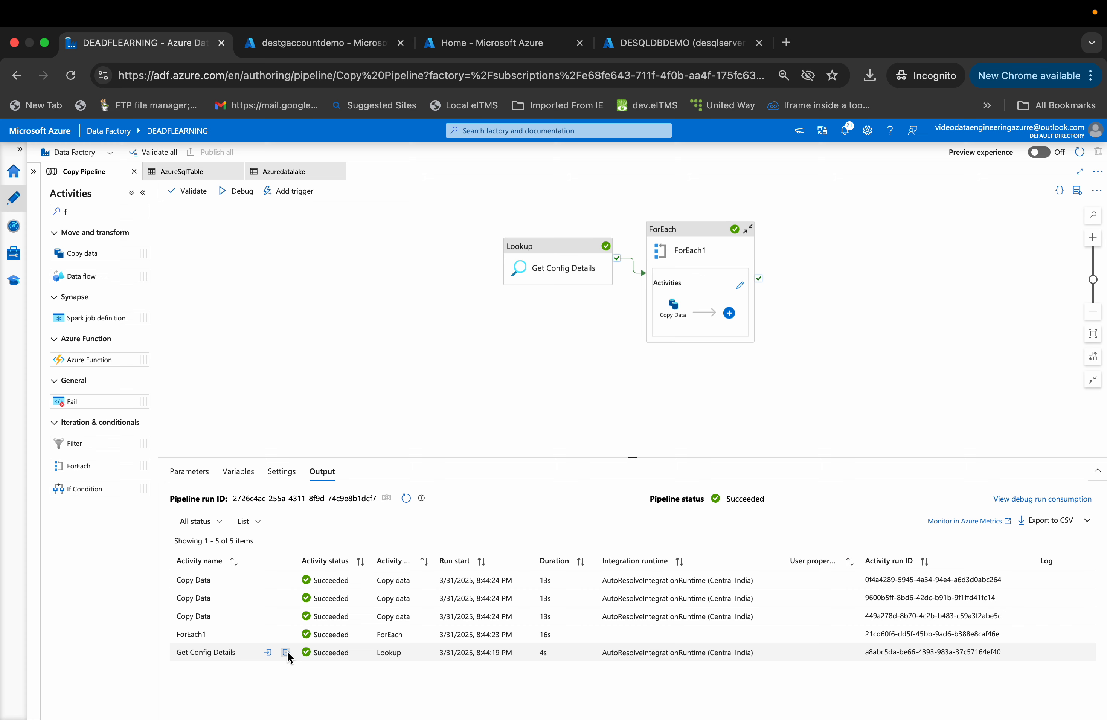
click(286, 653)
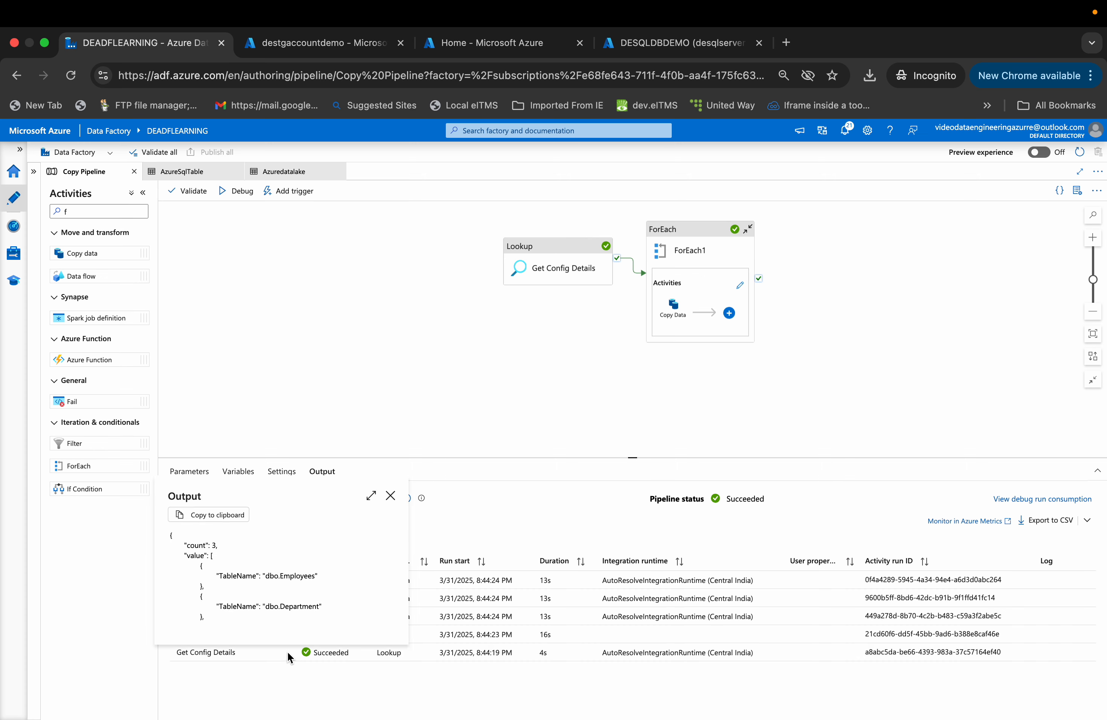
click(390, 495)
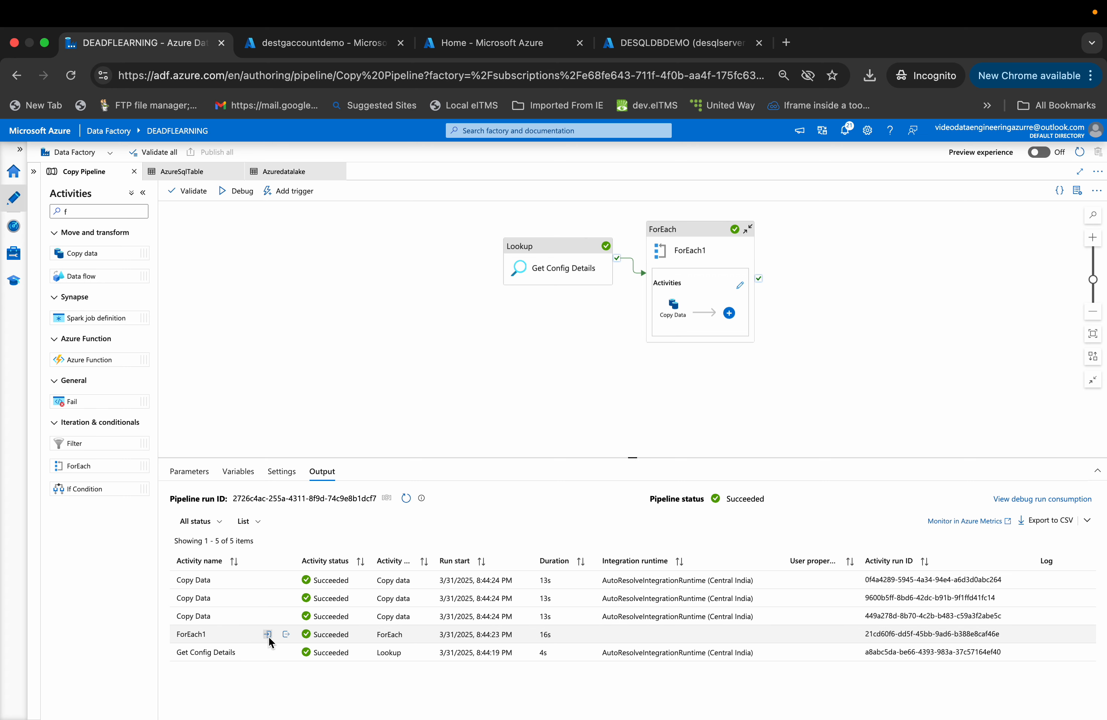
click(267, 635)
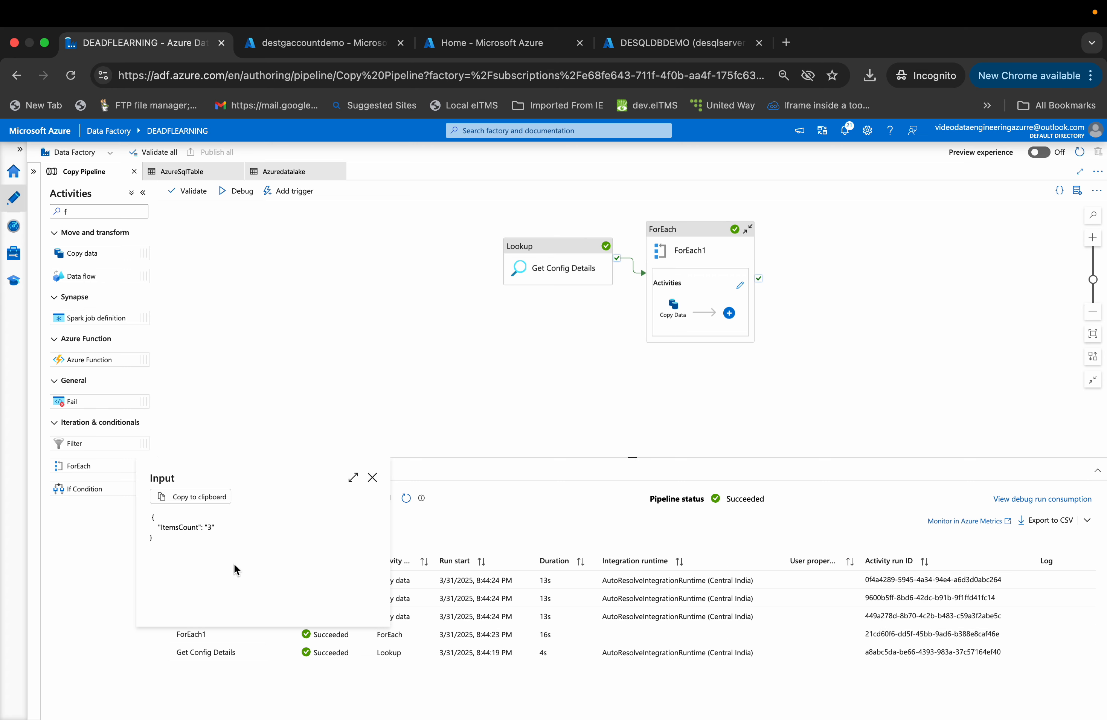
click(372, 477)
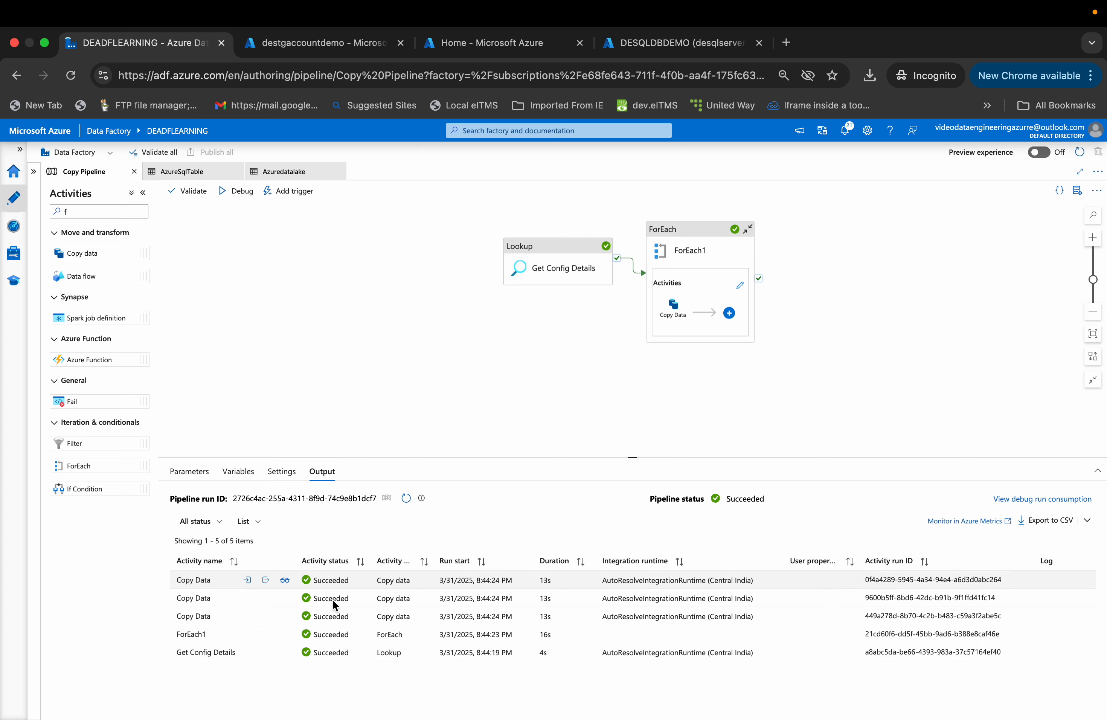
click(286, 635)
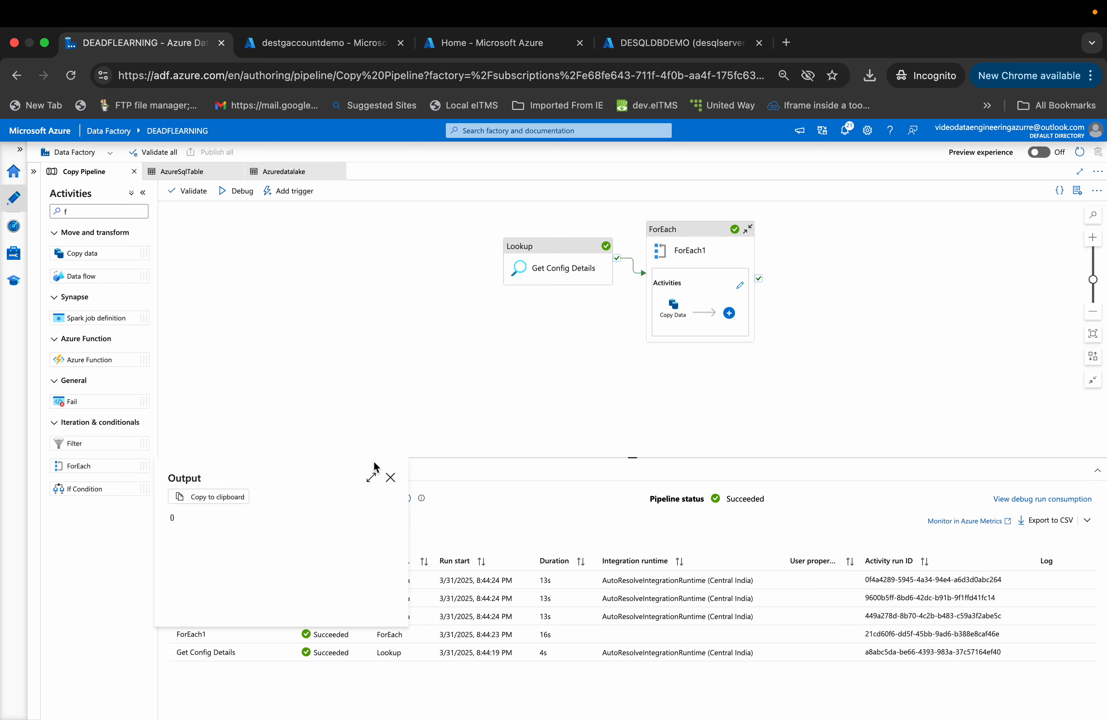
click(389, 477)
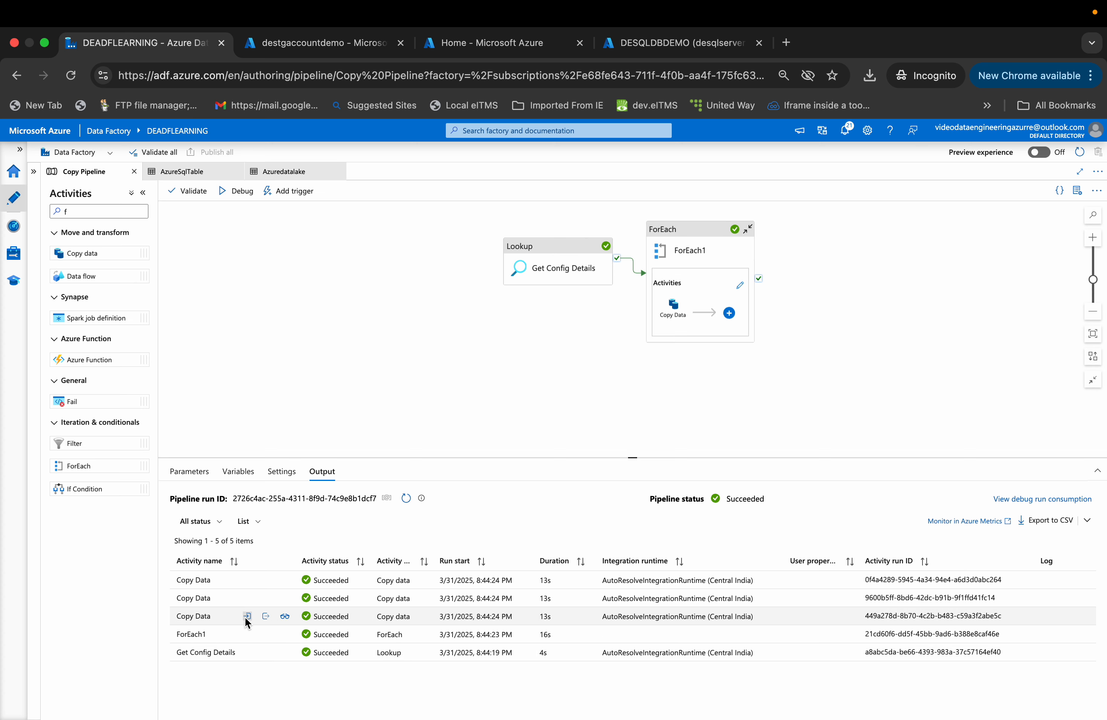
- Review the input details of each Copy Data activity run, including an expanded view
click(246, 619)
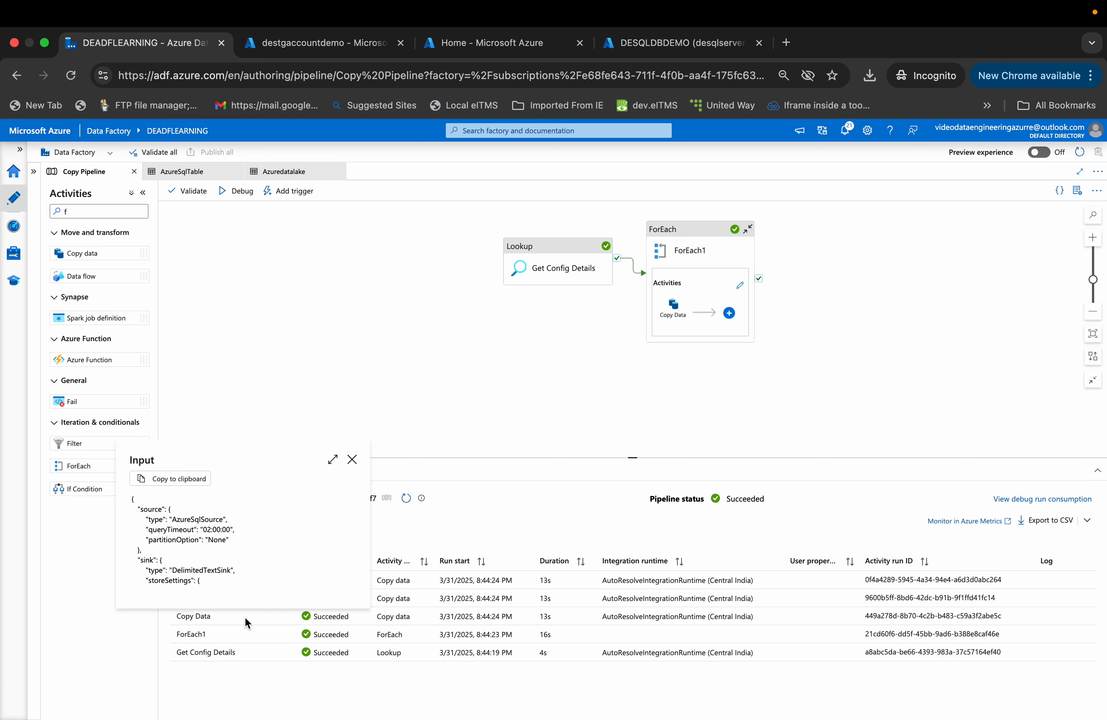
click(287, 542)
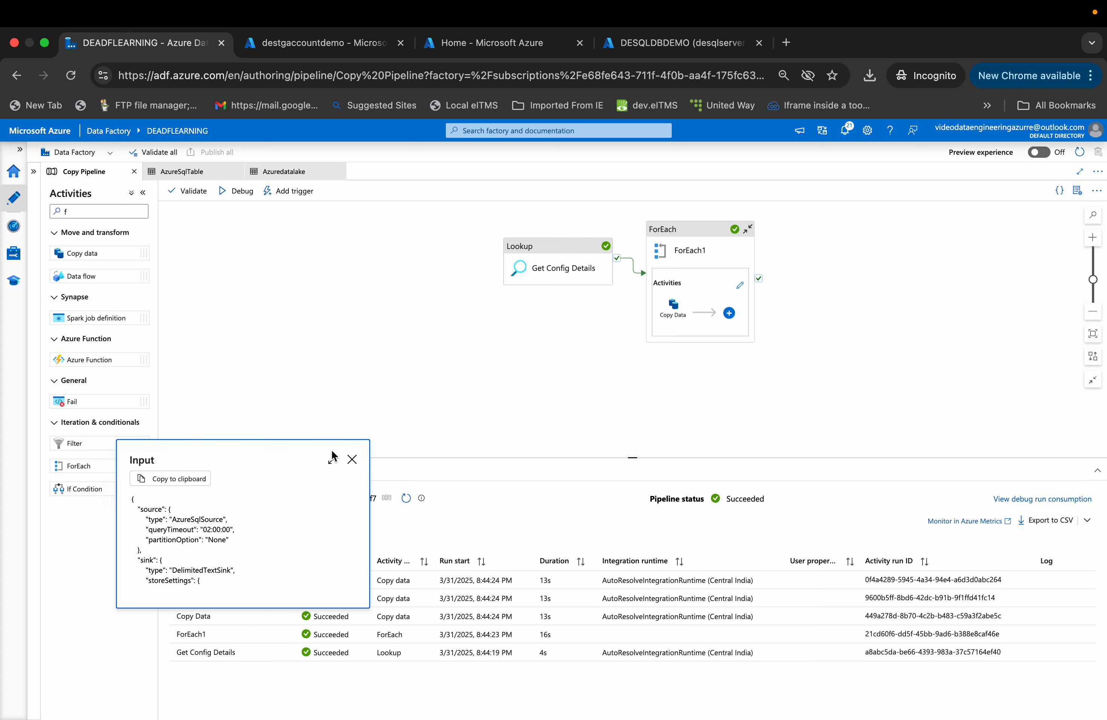
click(334, 461)
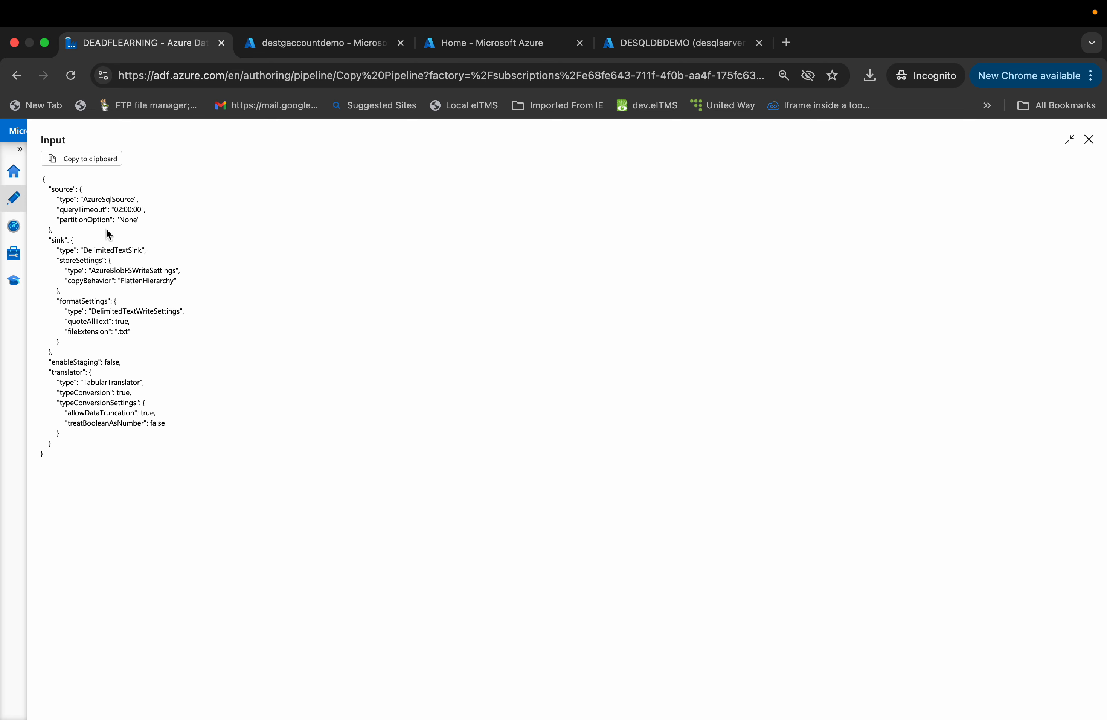
click(1088, 139)
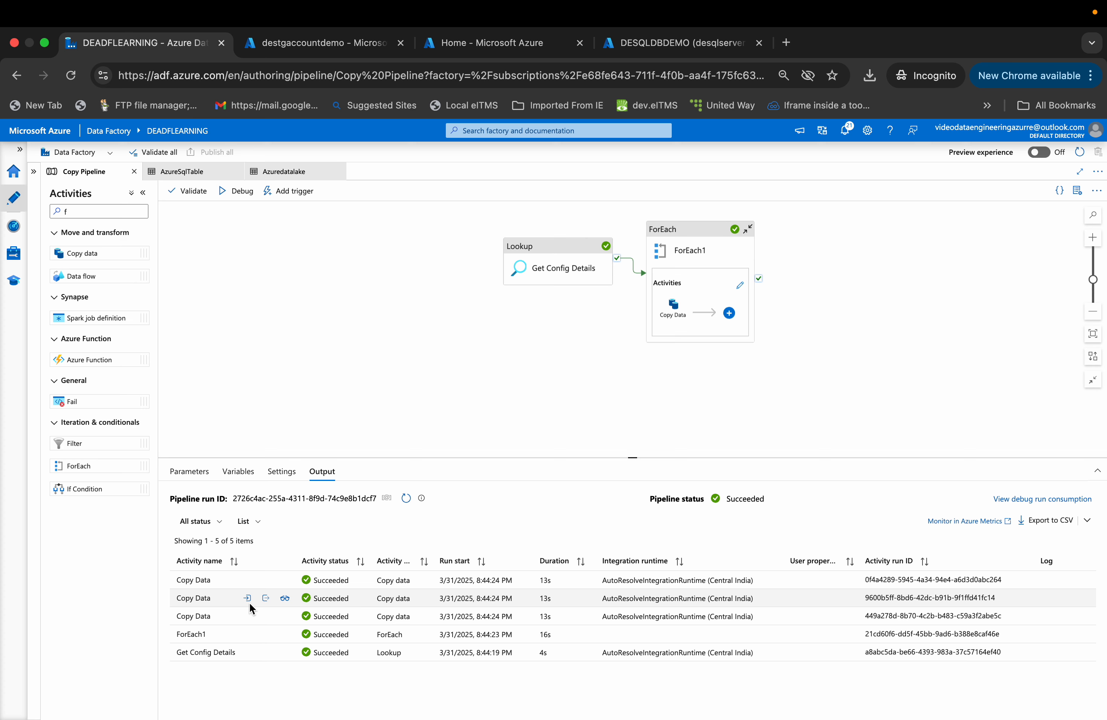
click(247, 599)
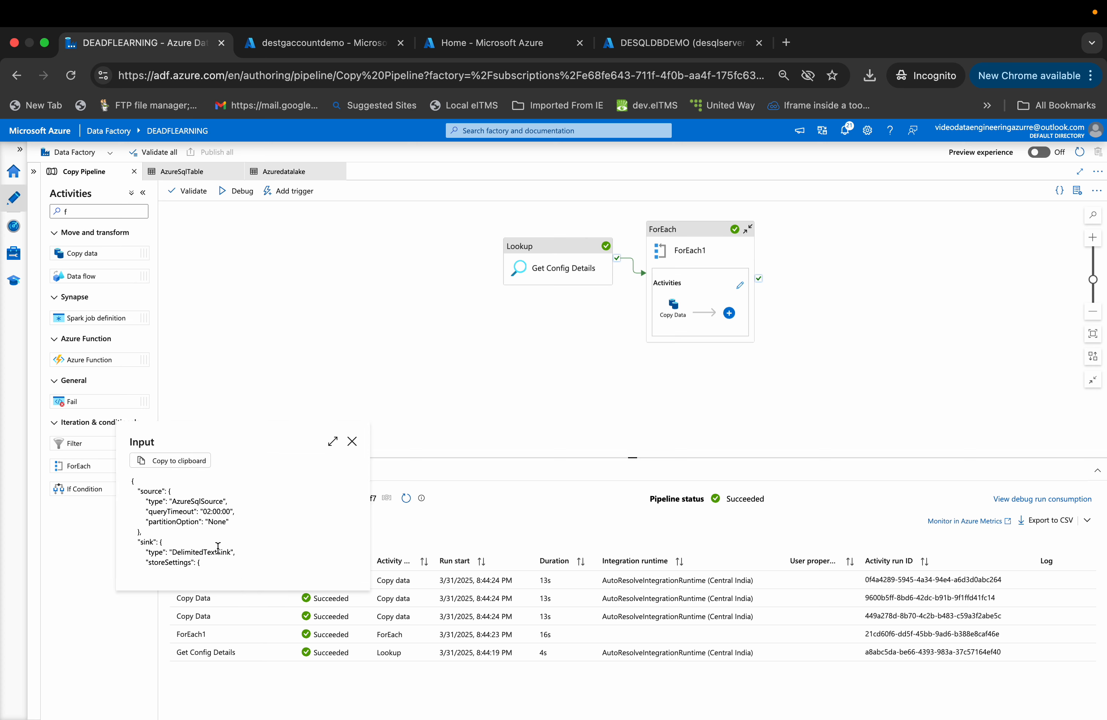
click(352, 441)
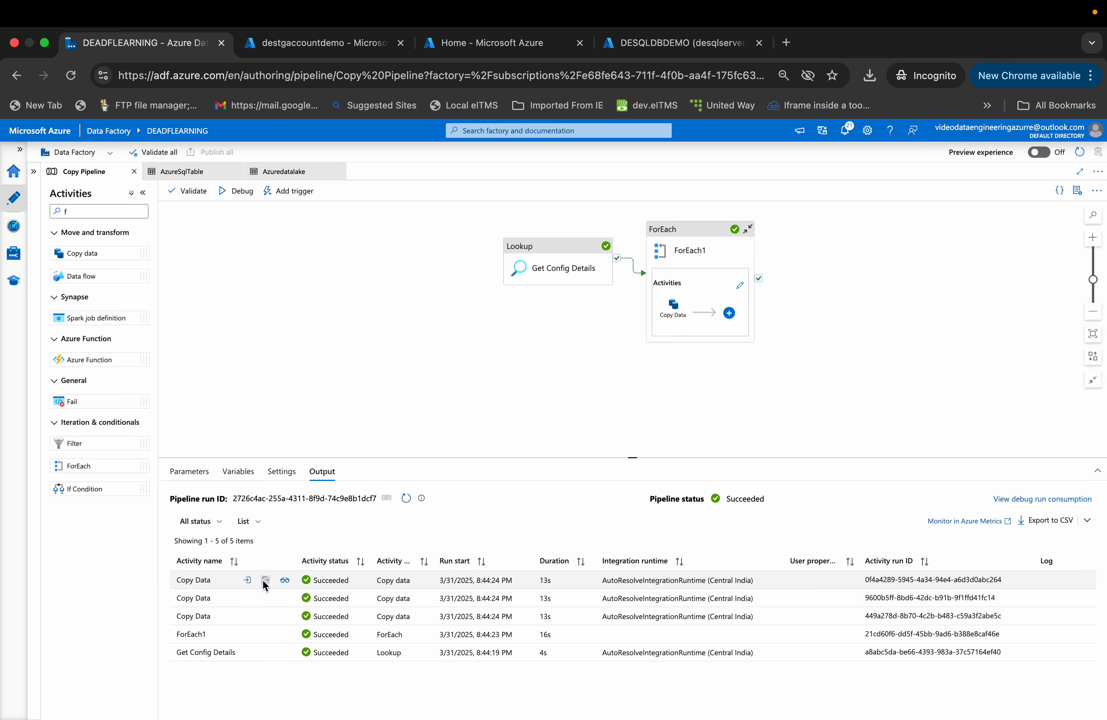
click(248, 581)
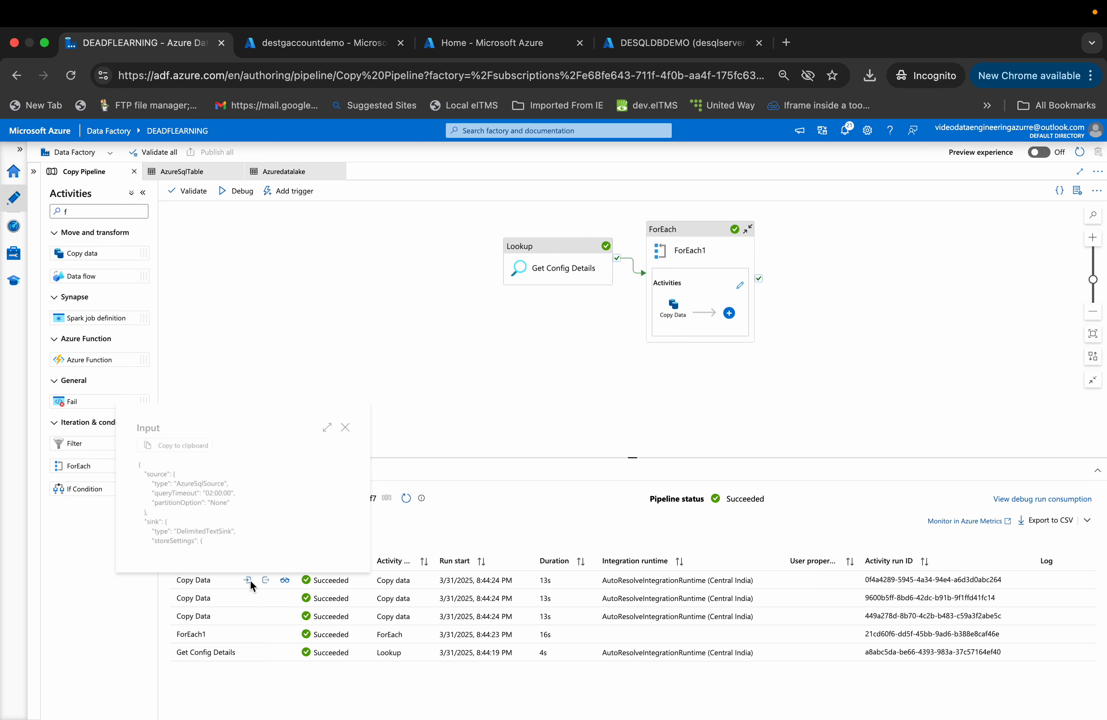
- Inspect the output and the copy performance details of the first Copy Data activity run
click(352, 424)
click(266, 580)
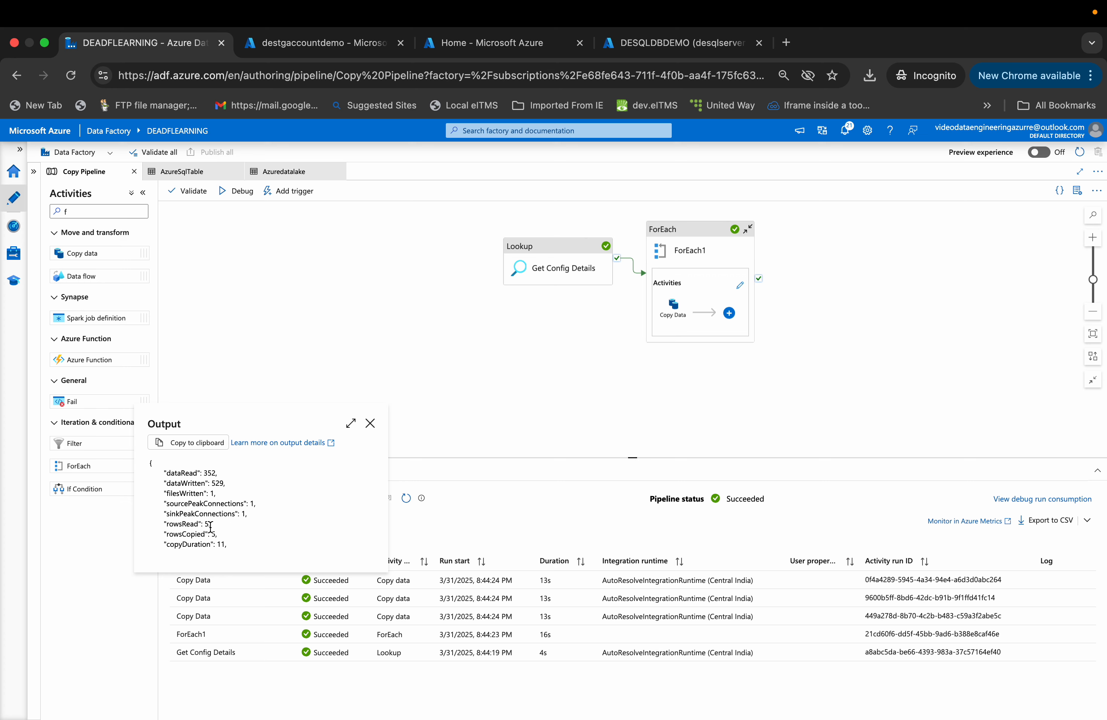
click(372, 428)
click(281, 581)
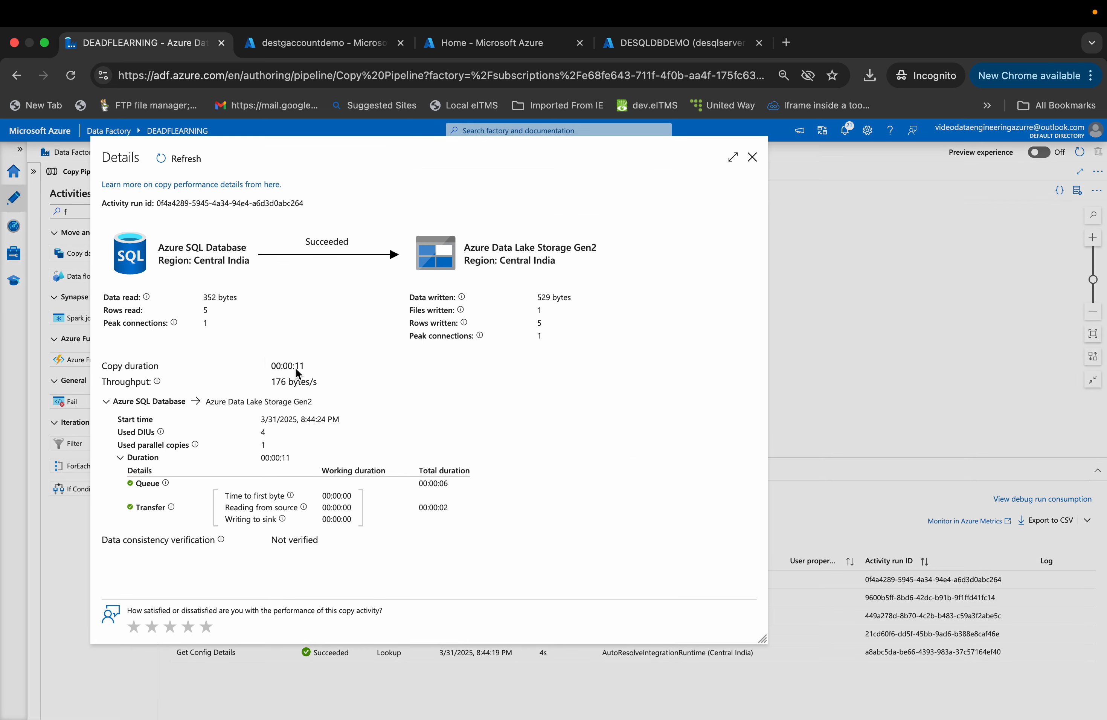
click(751, 159)
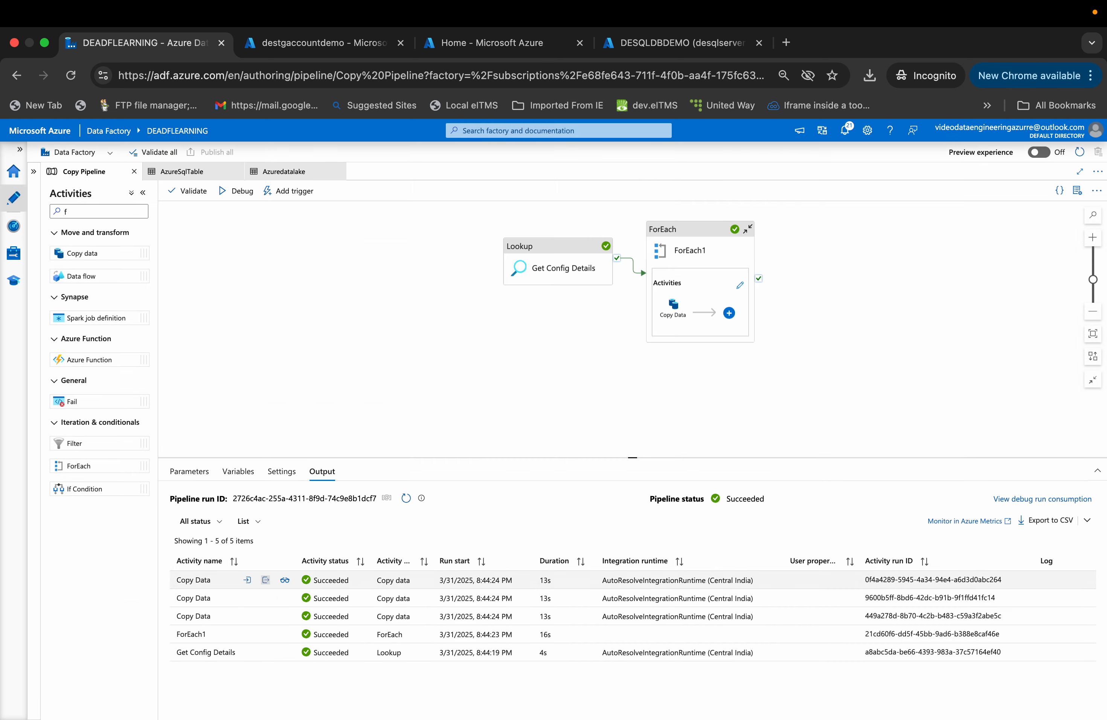
- Compare the outputs of all three Copy Data activity runs one after another
click(265, 580)
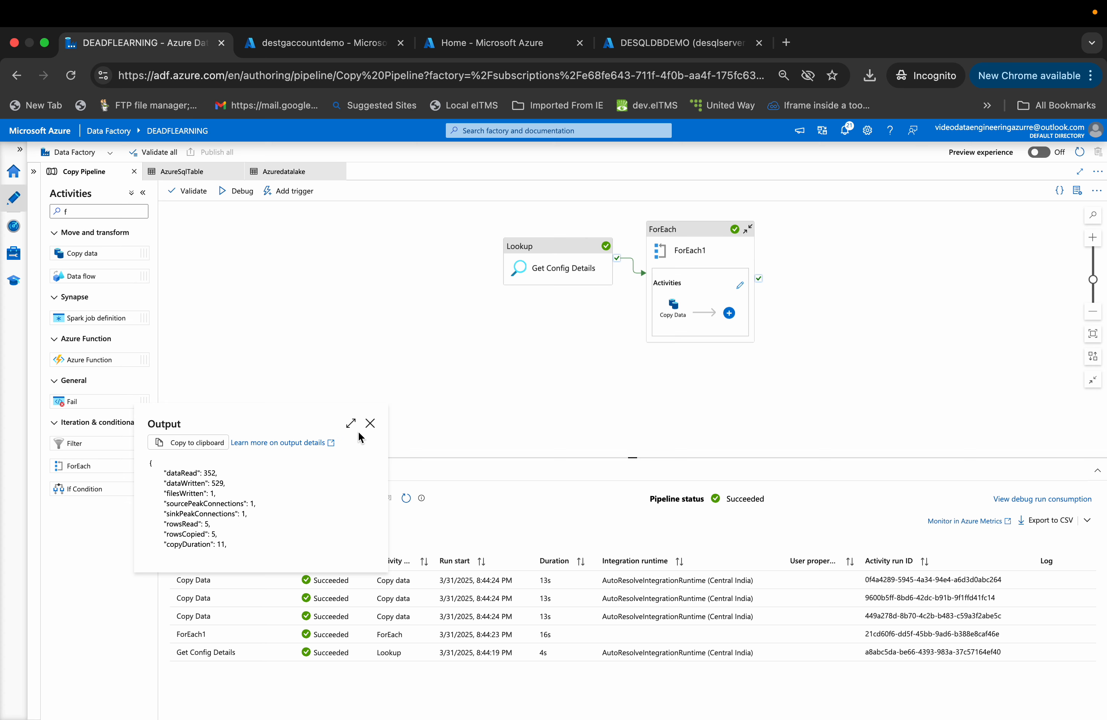
click(369, 423)
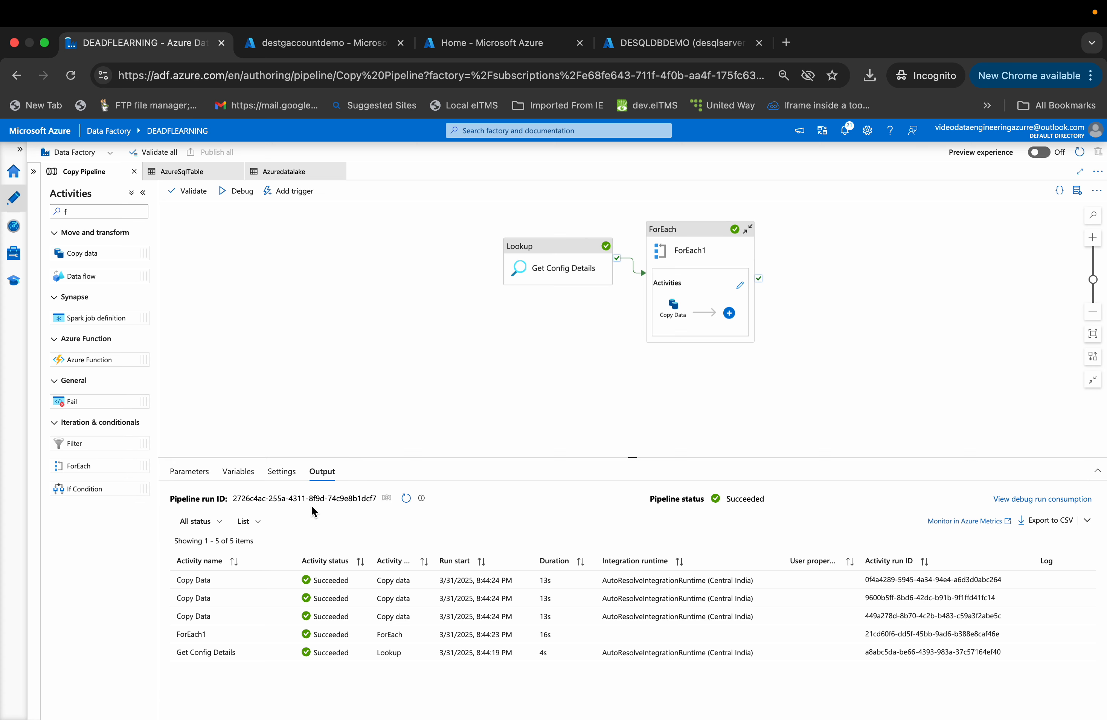
click(266, 599)
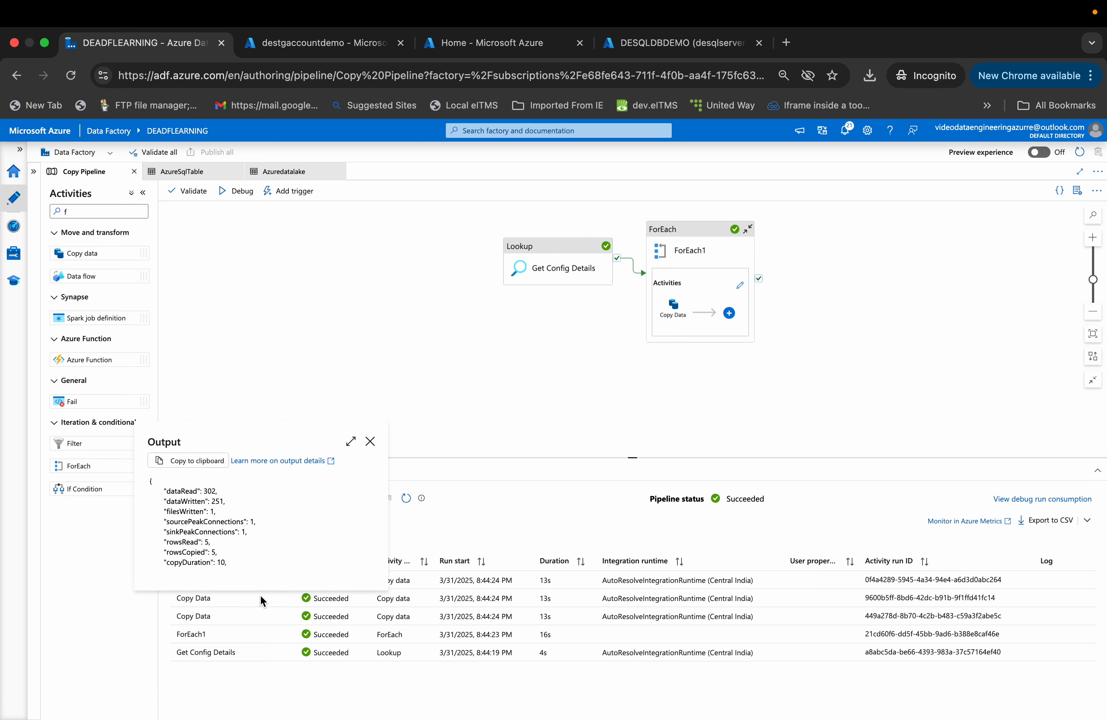
click(370, 444)
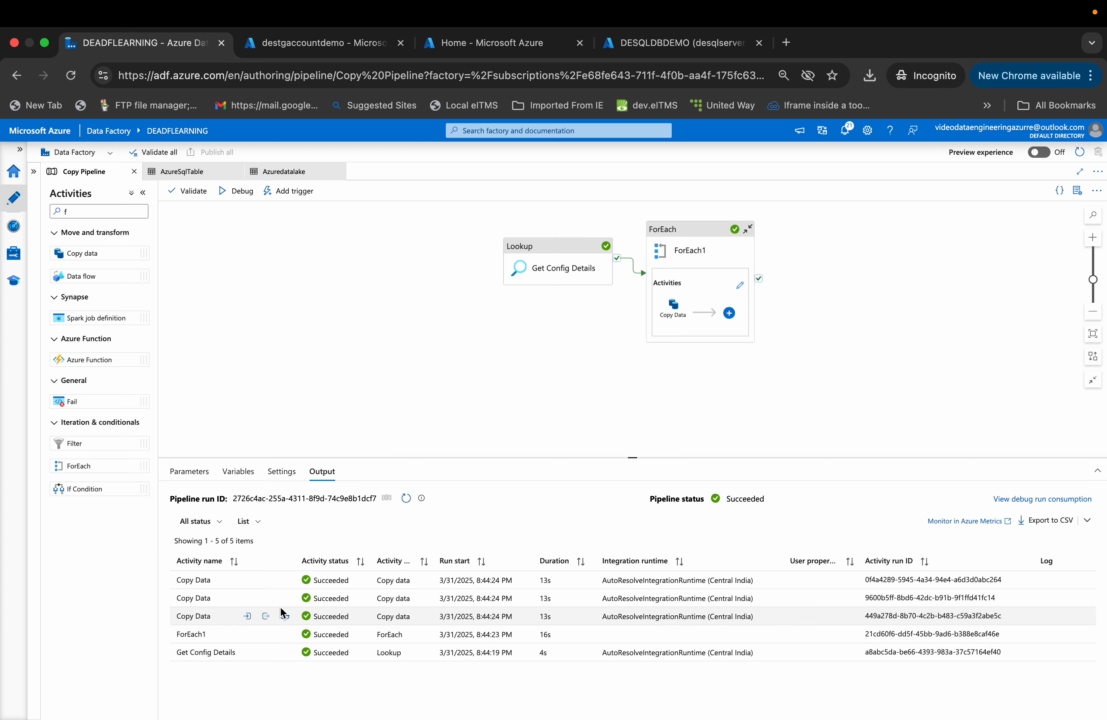
click(265, 617)
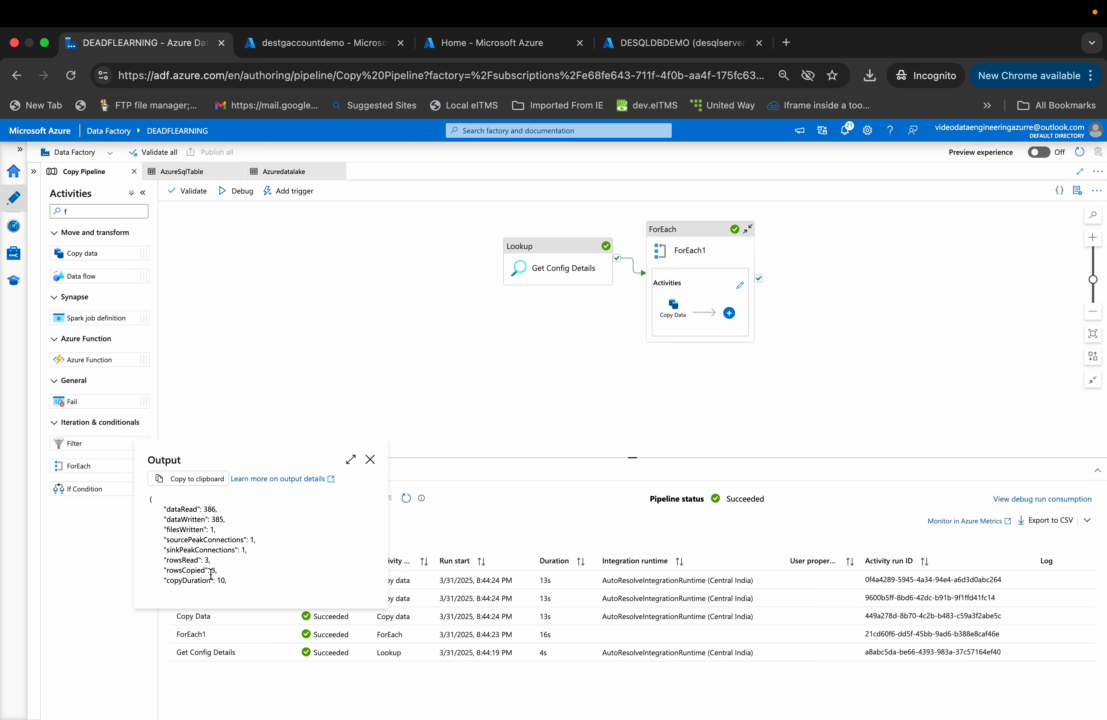
click(370, 459)
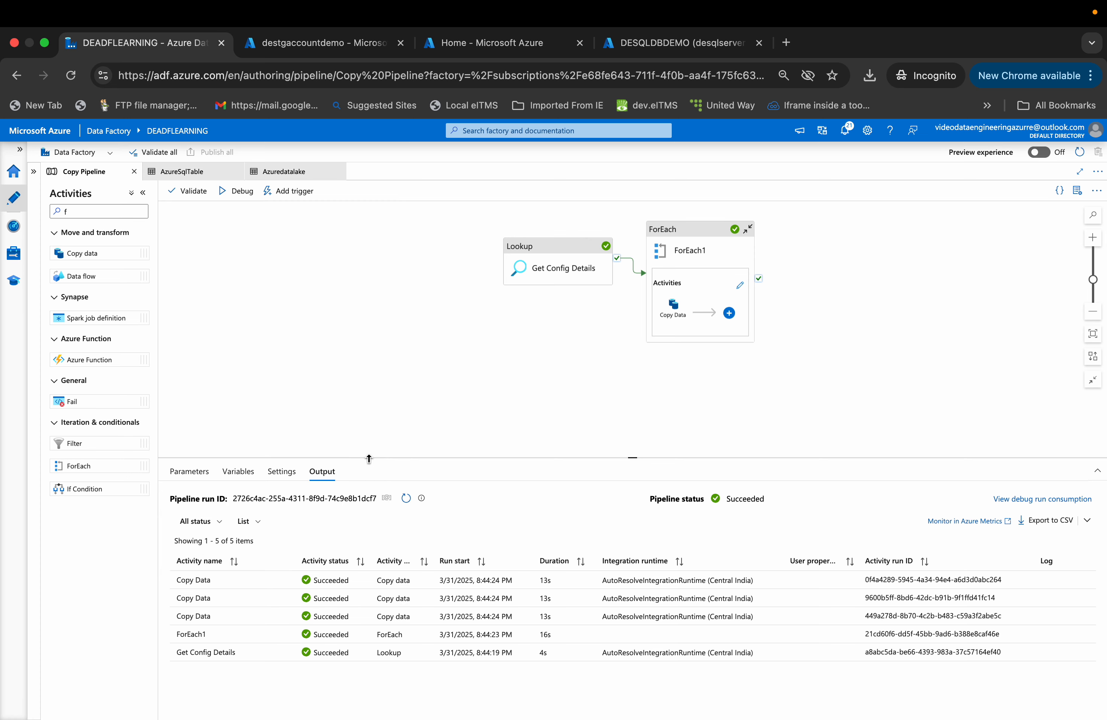
- Select the top 1000 rows of the dbo.Manager table in the query editor
click(647, 43)
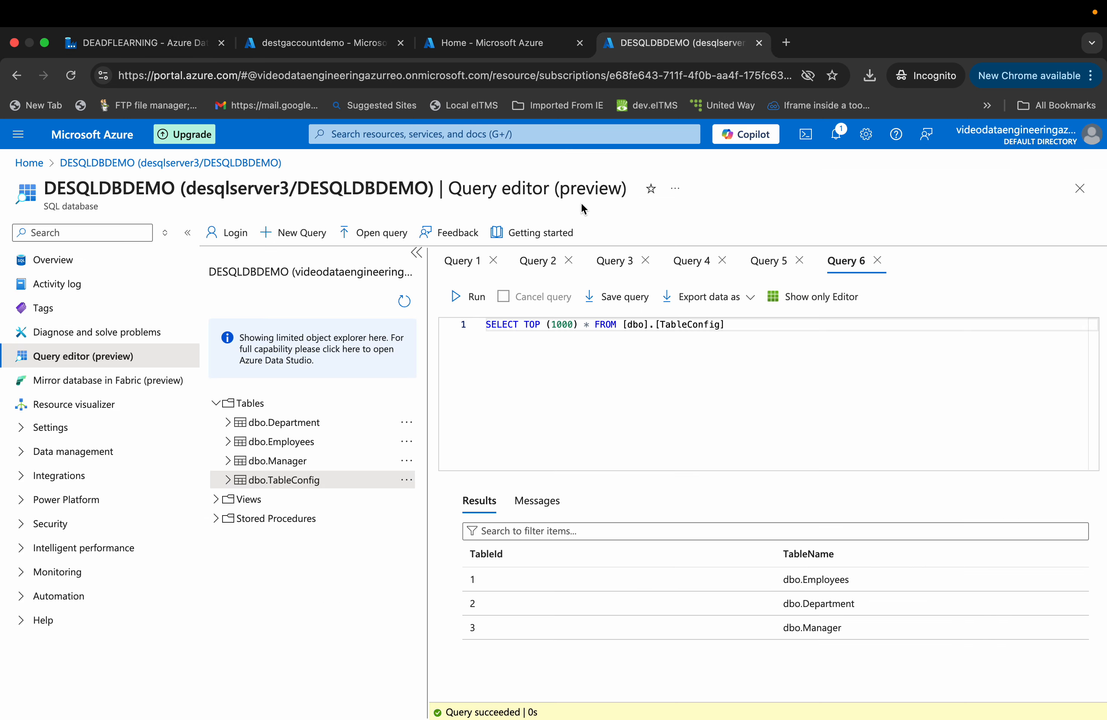
click(290, 461)
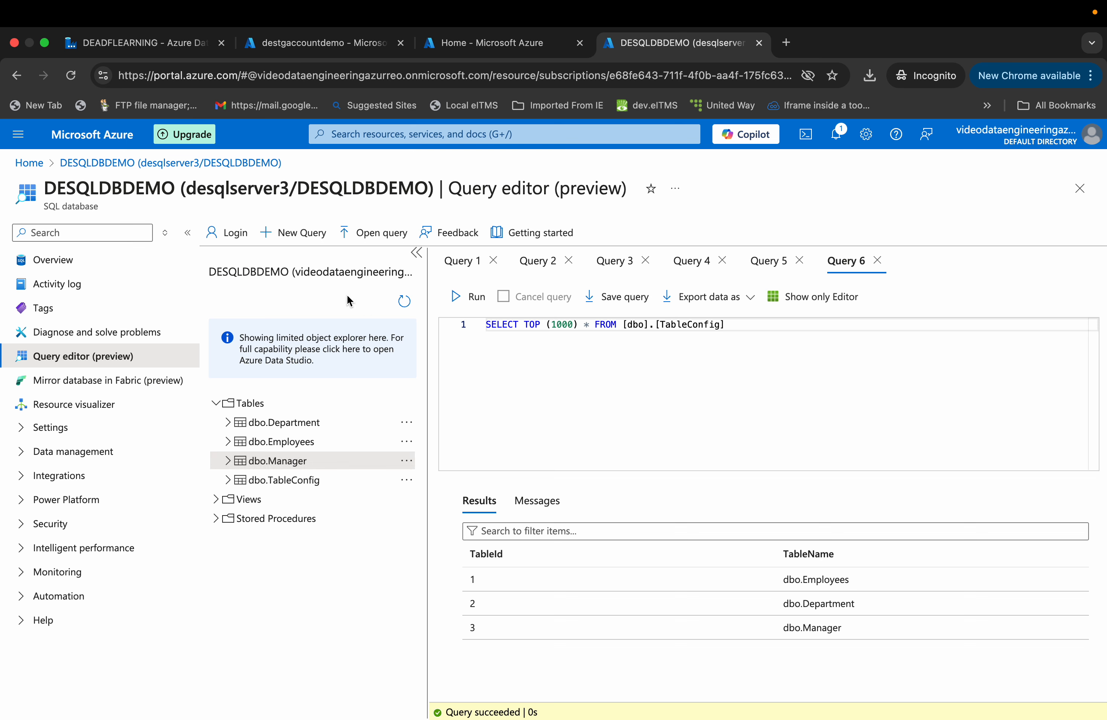
click(405, 461)
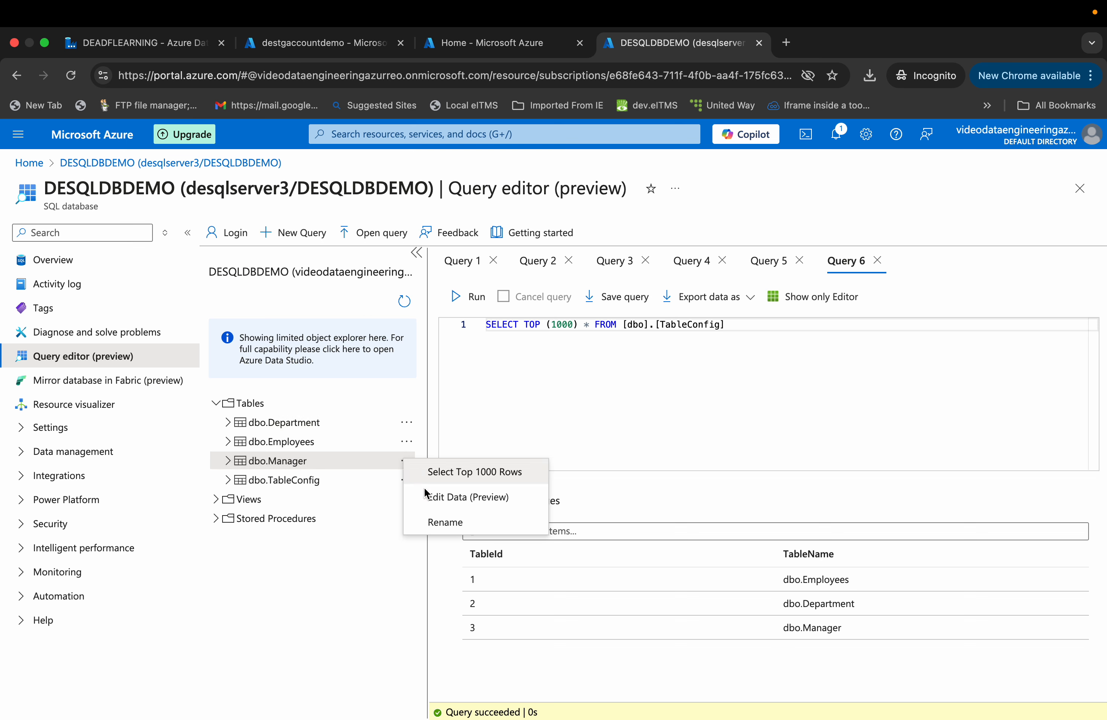
click(471, 472)
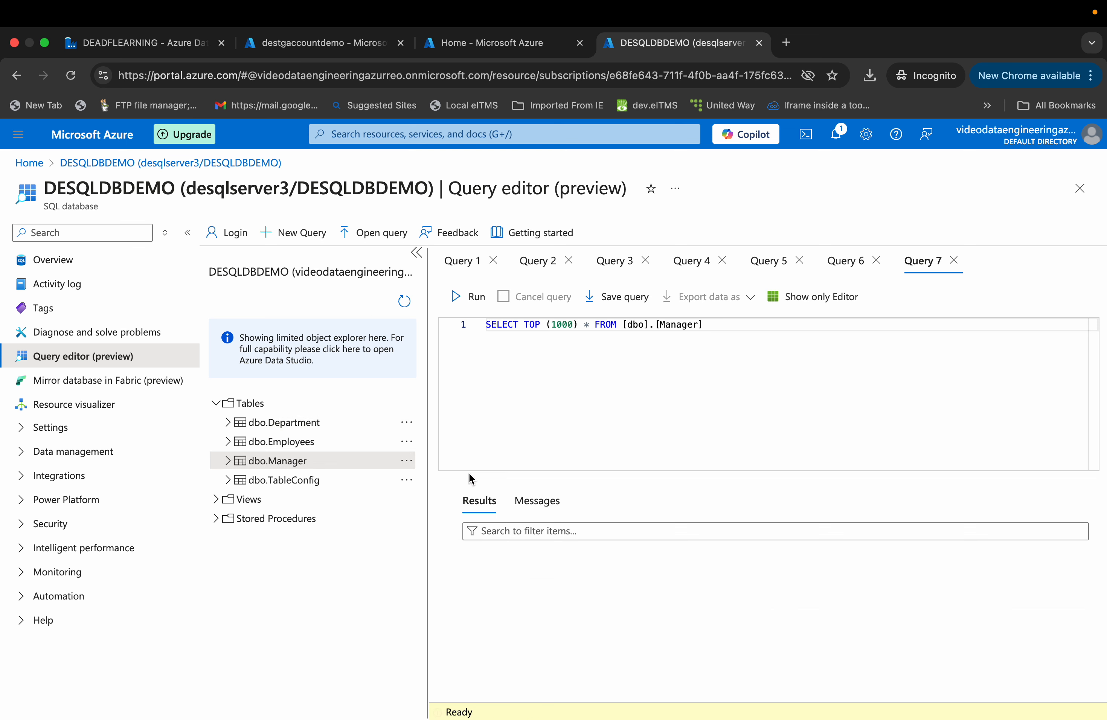
- Back in the pipeline run output, re-examine the Copy Data runs' inputs, including an expanded view, and their outputs
click(285, 47)
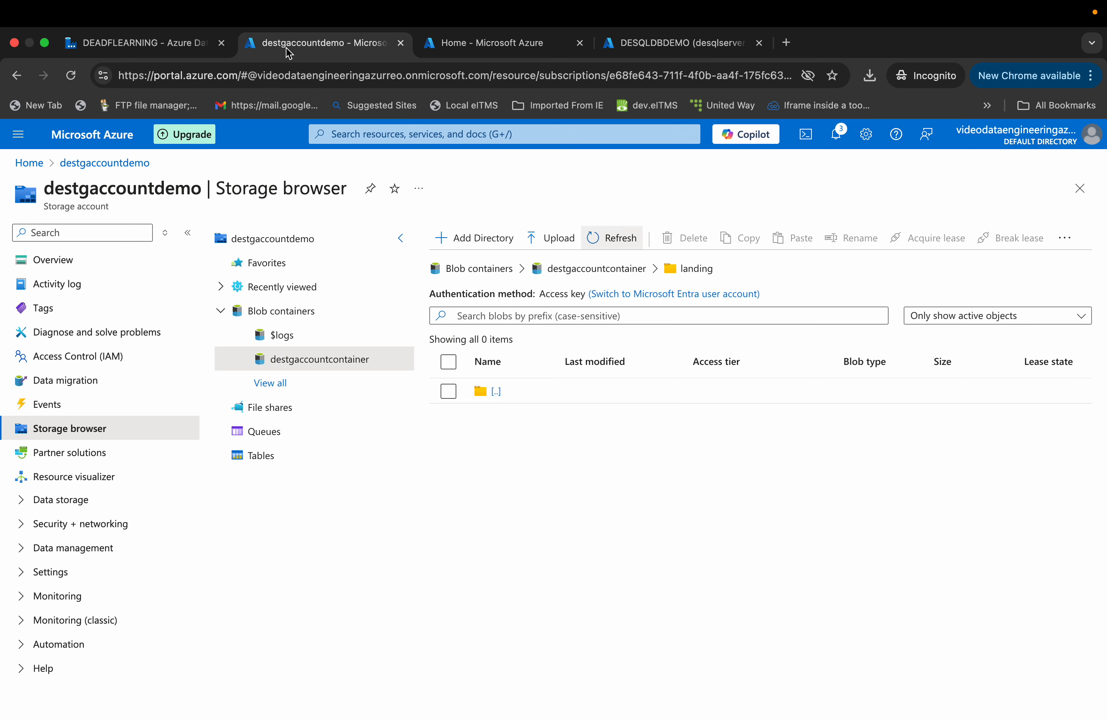
click(158, 52)
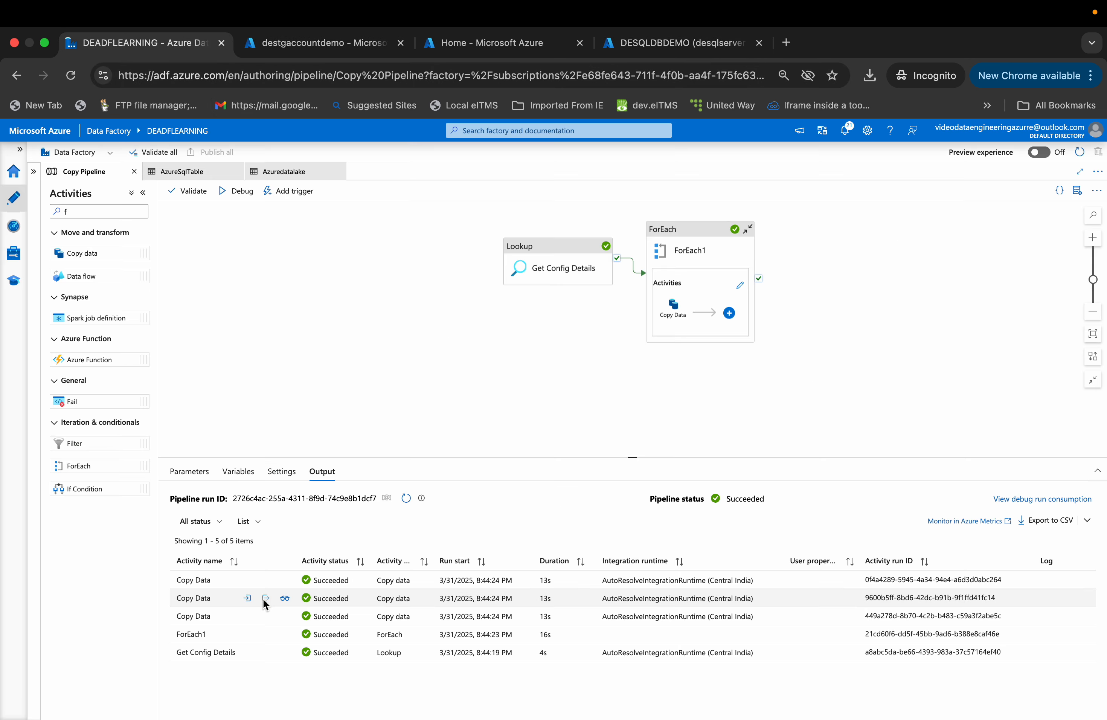
click(248, 616)
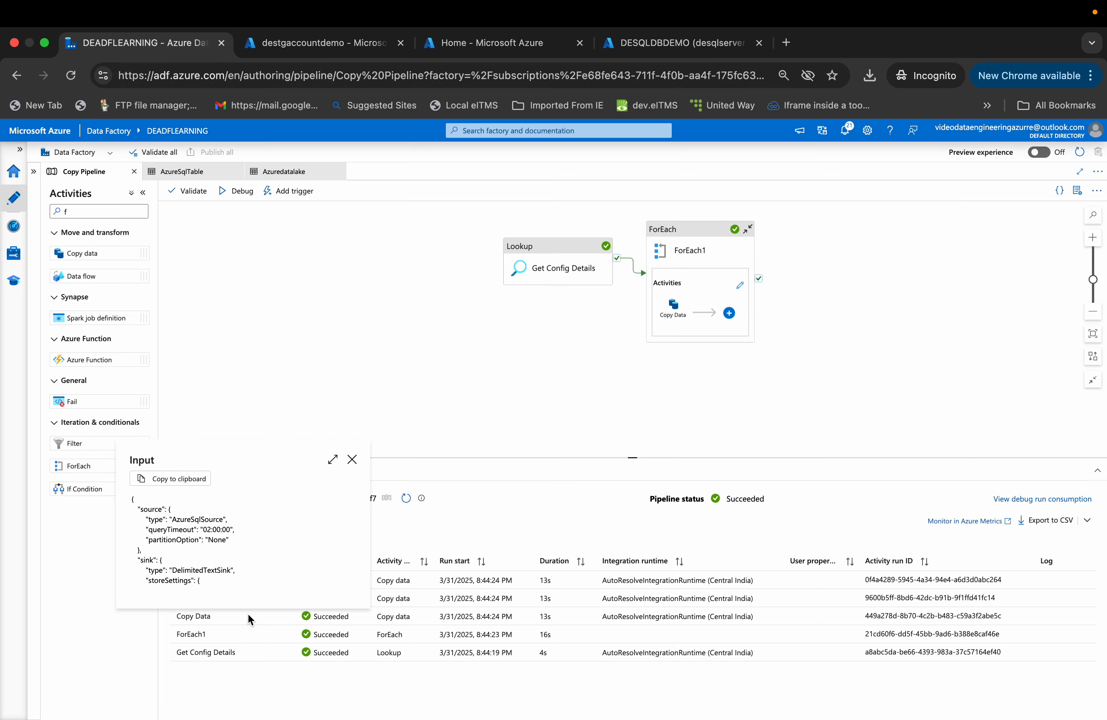
click(333, 459)
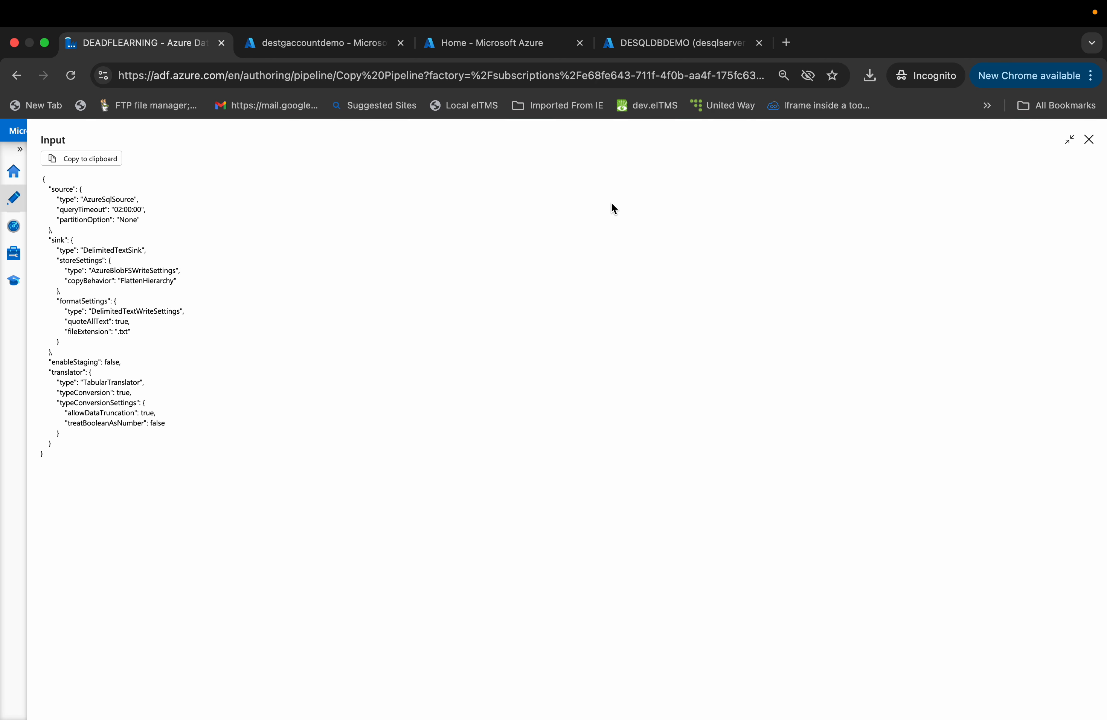
click(1089, 139)
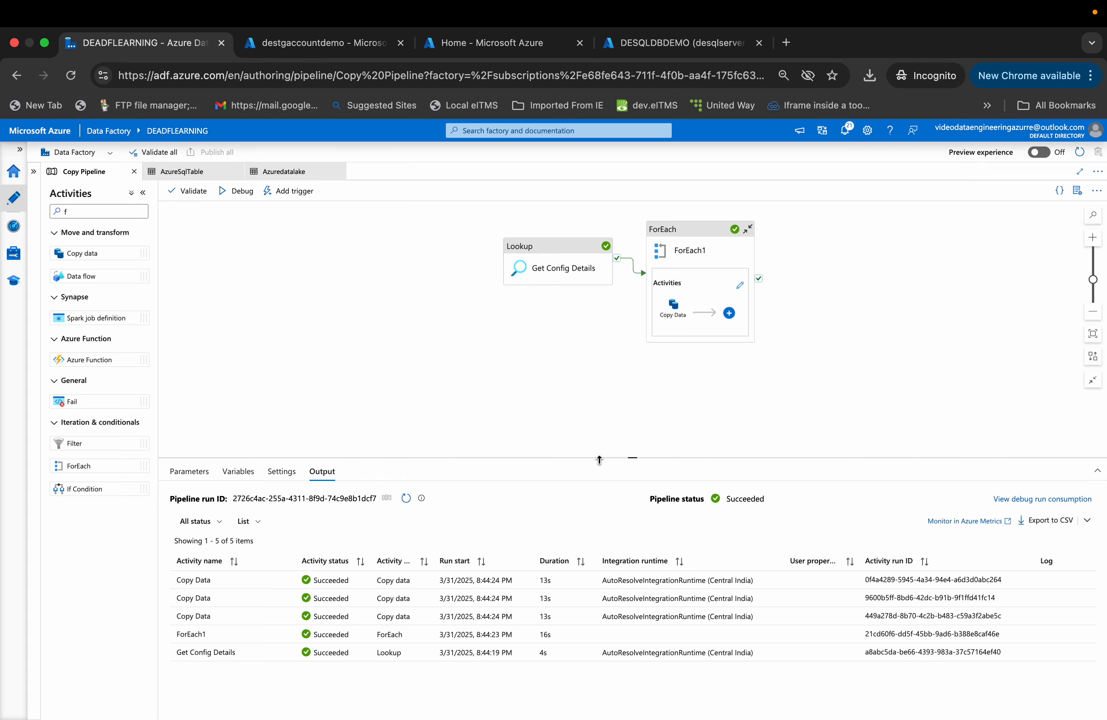
click(271, 616)
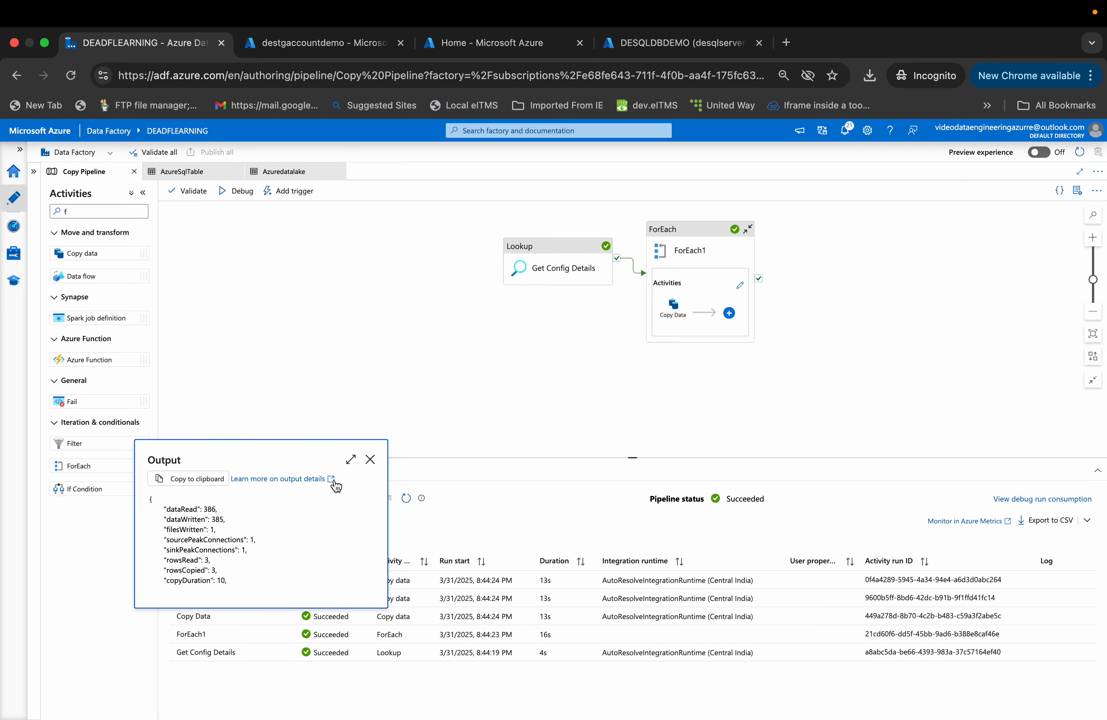
click(371, 459)
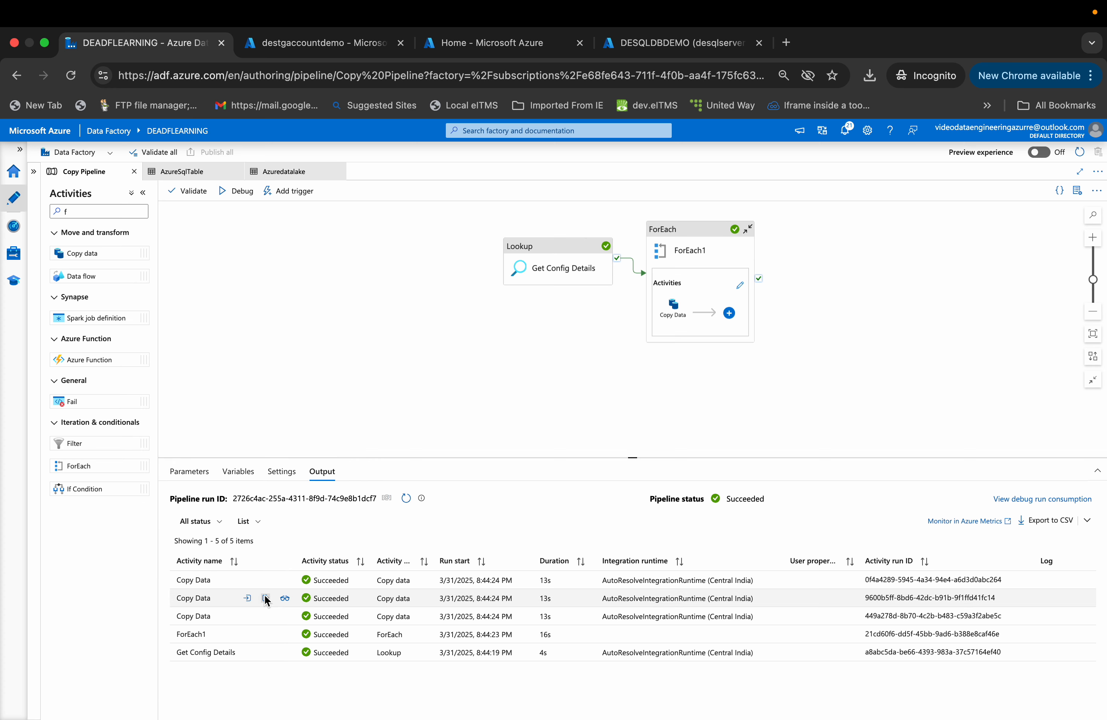
click(266, 598)
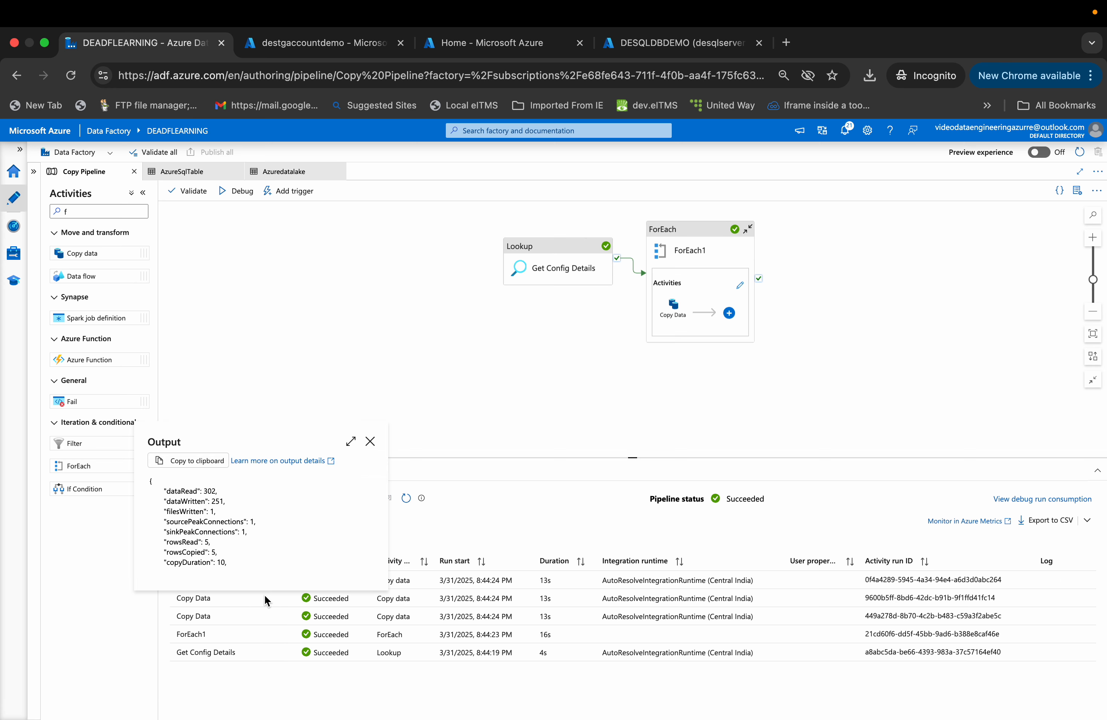
click(371, 443)
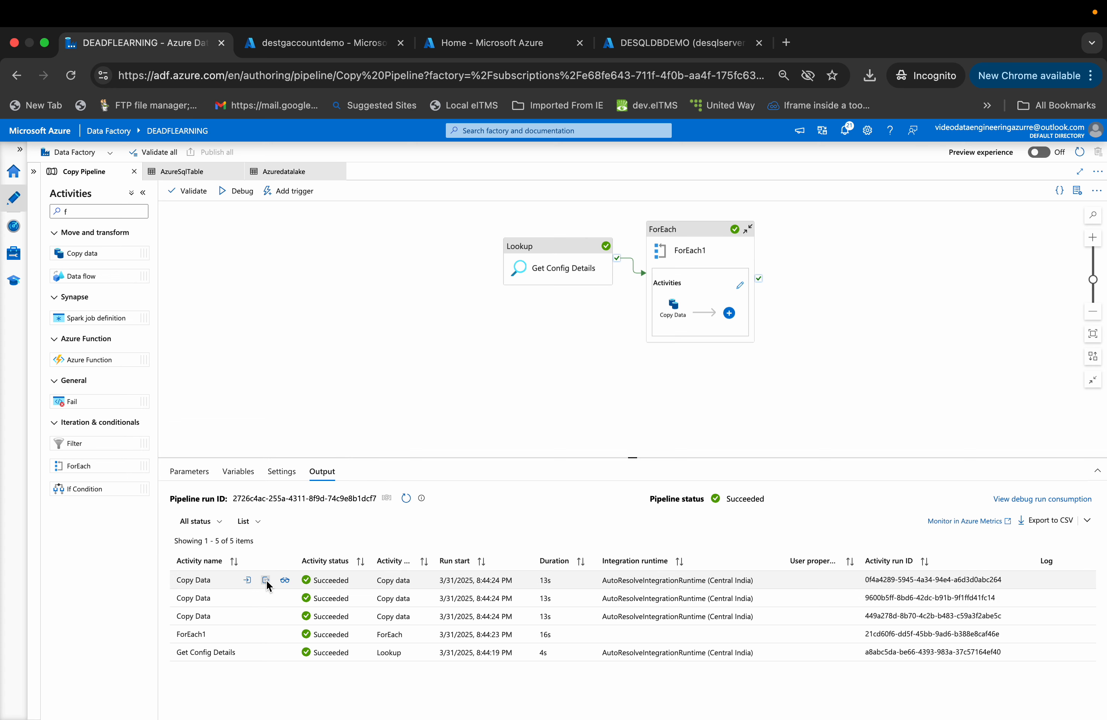
click(265, 581)
click(370, 423)
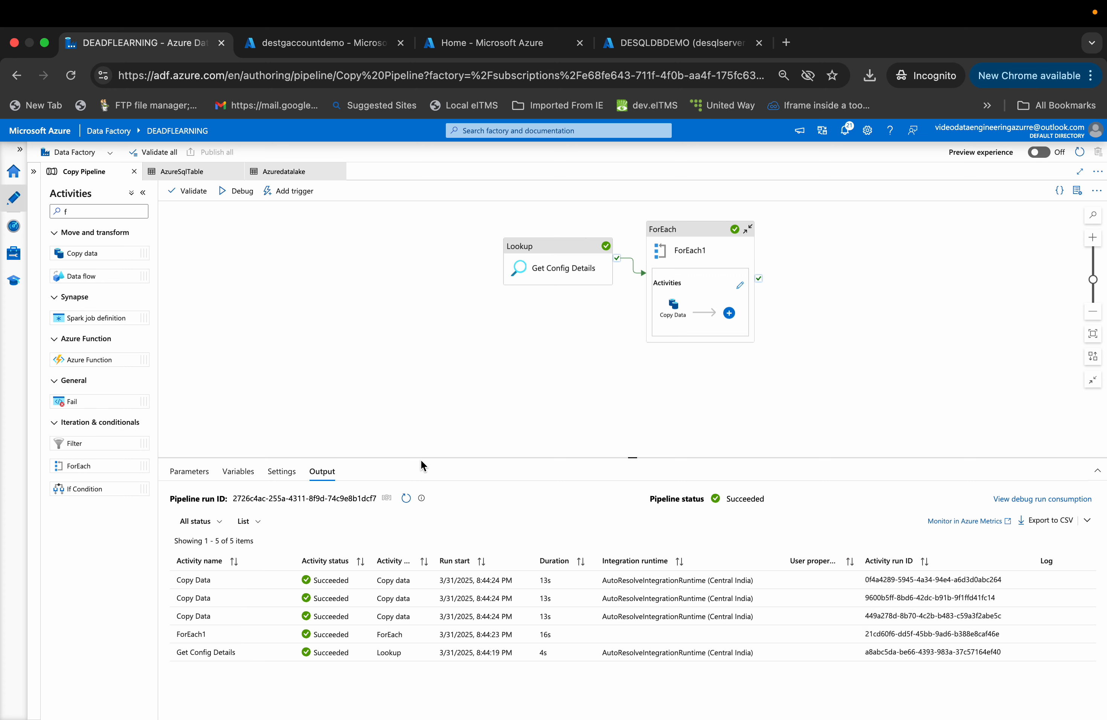
- Refresh the landing folder of destgaccountcontainer in the storage browser and widen the Name column
click(309, 47)
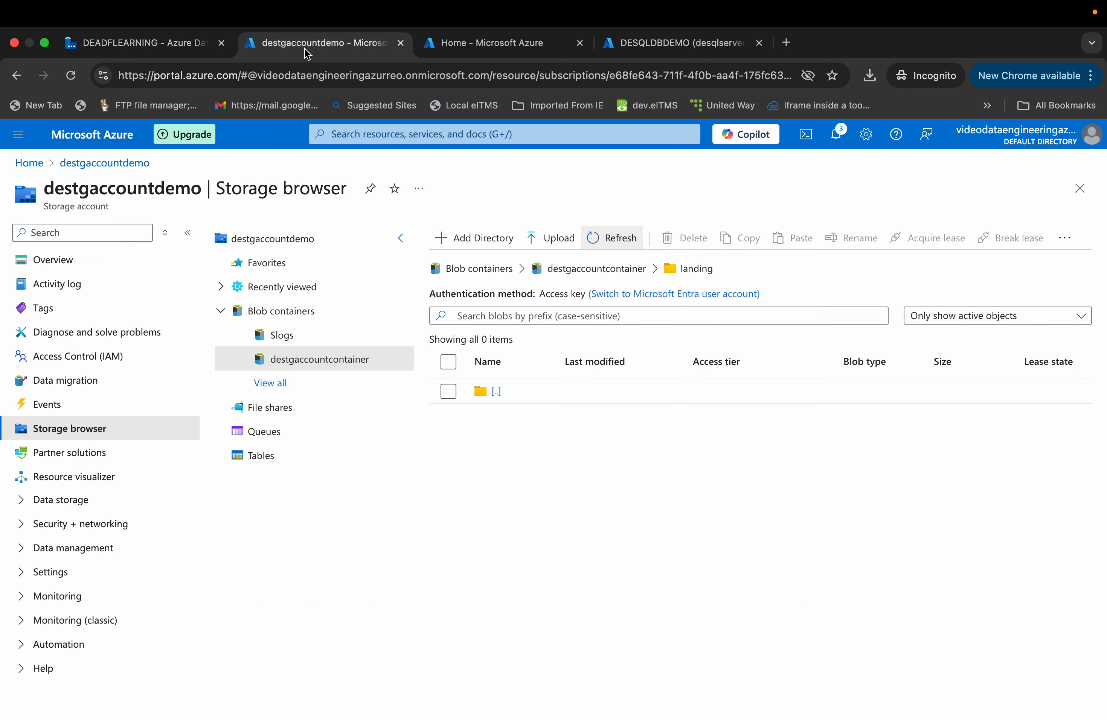
click(607, 238)
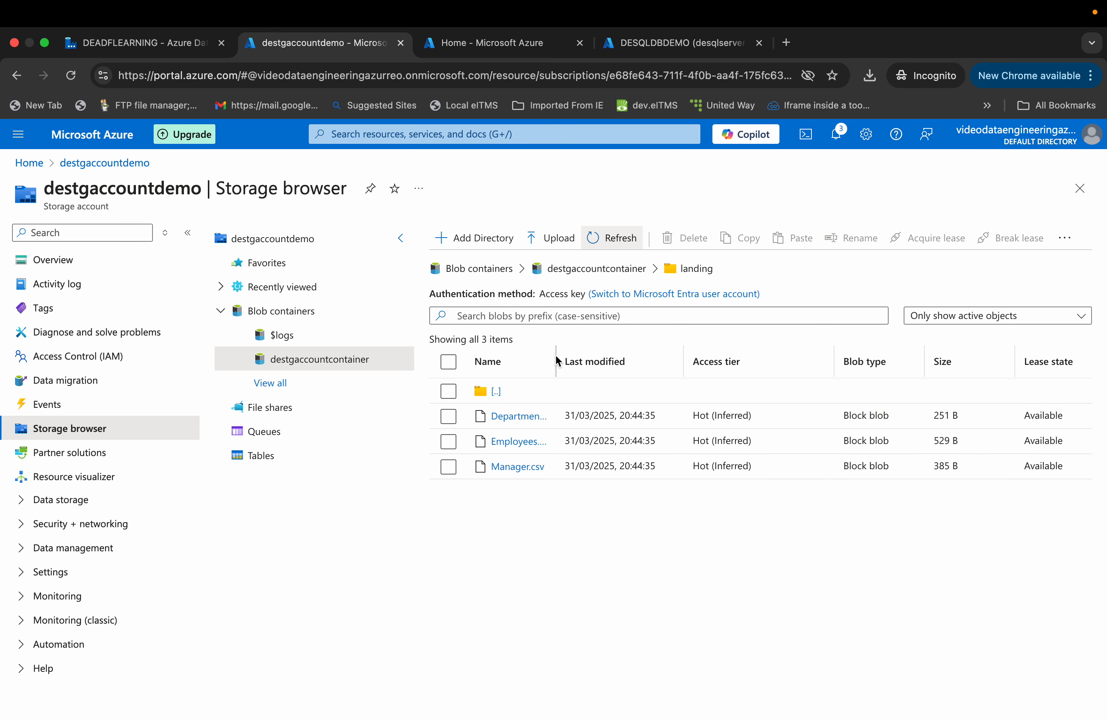
drag(556, 359, 612, 359)
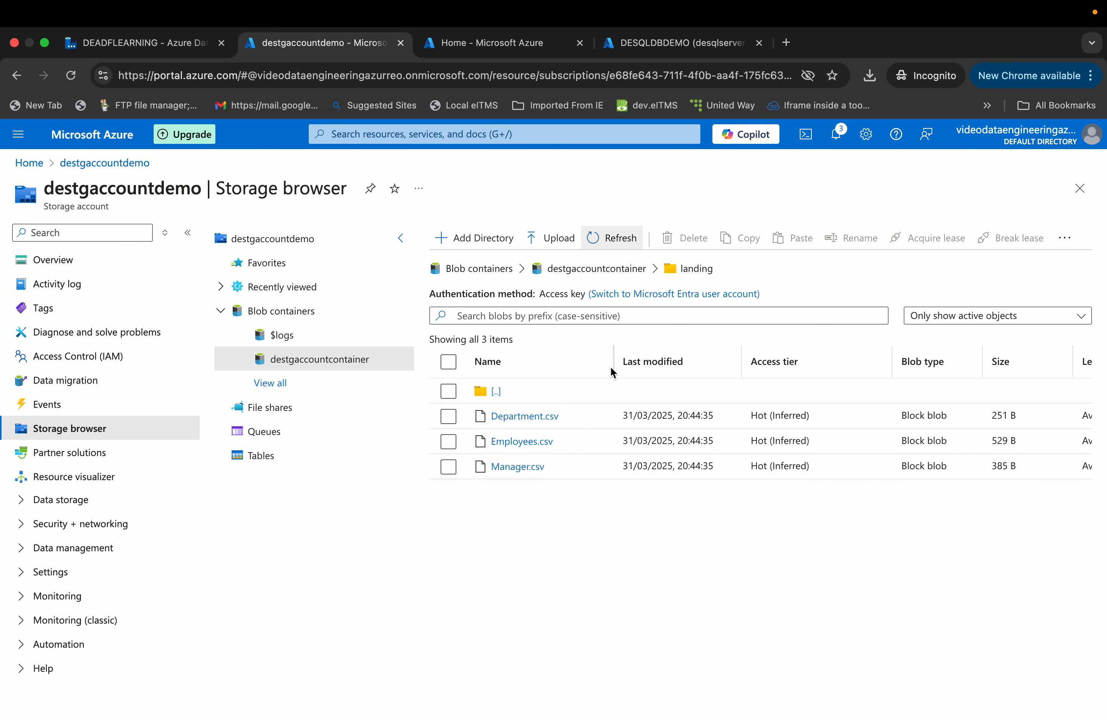
- Download Department.csv from the landing folder and open it to check its contents
click(523, 420)
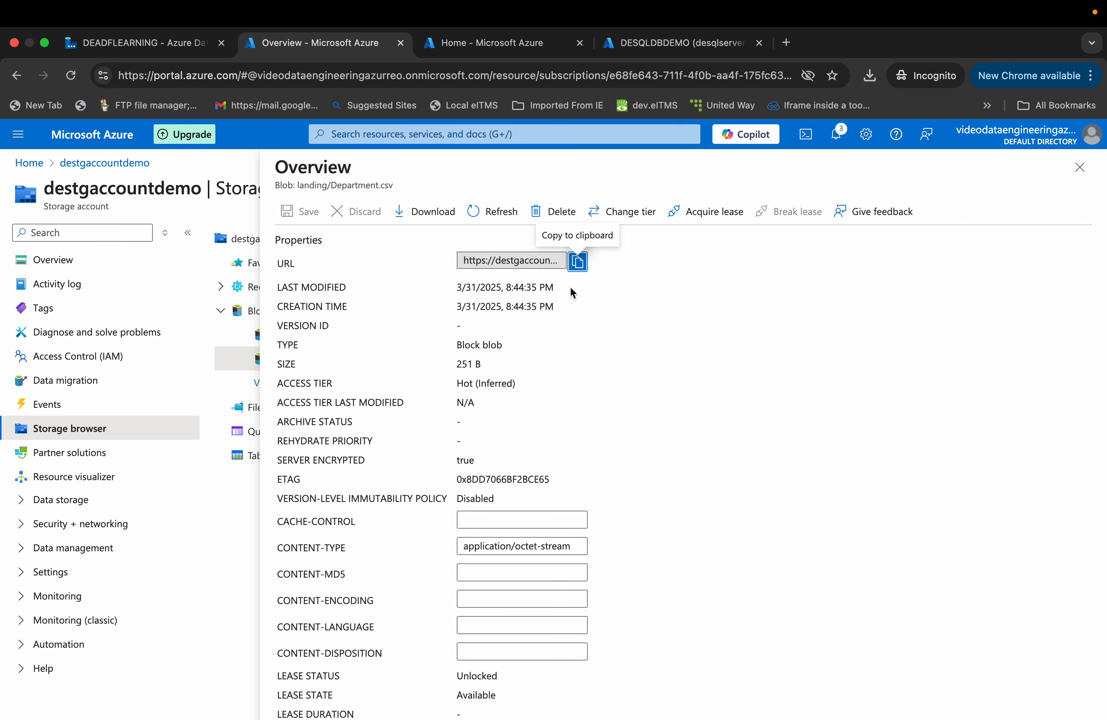
click(426, 212)
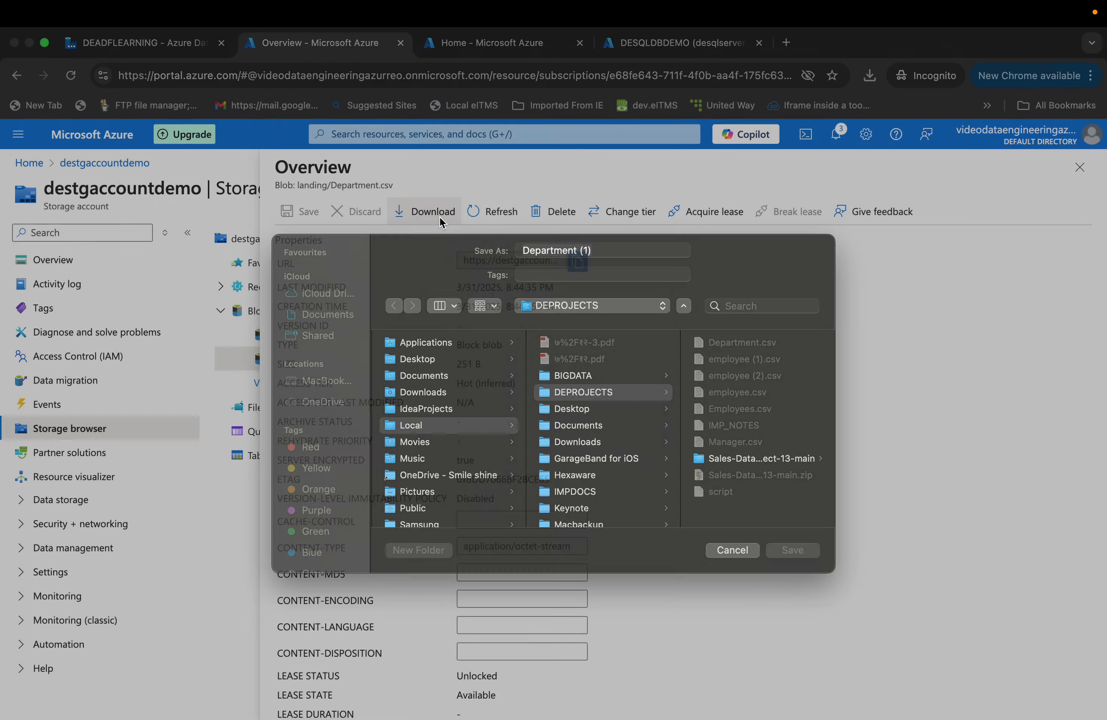
click(794, 566)
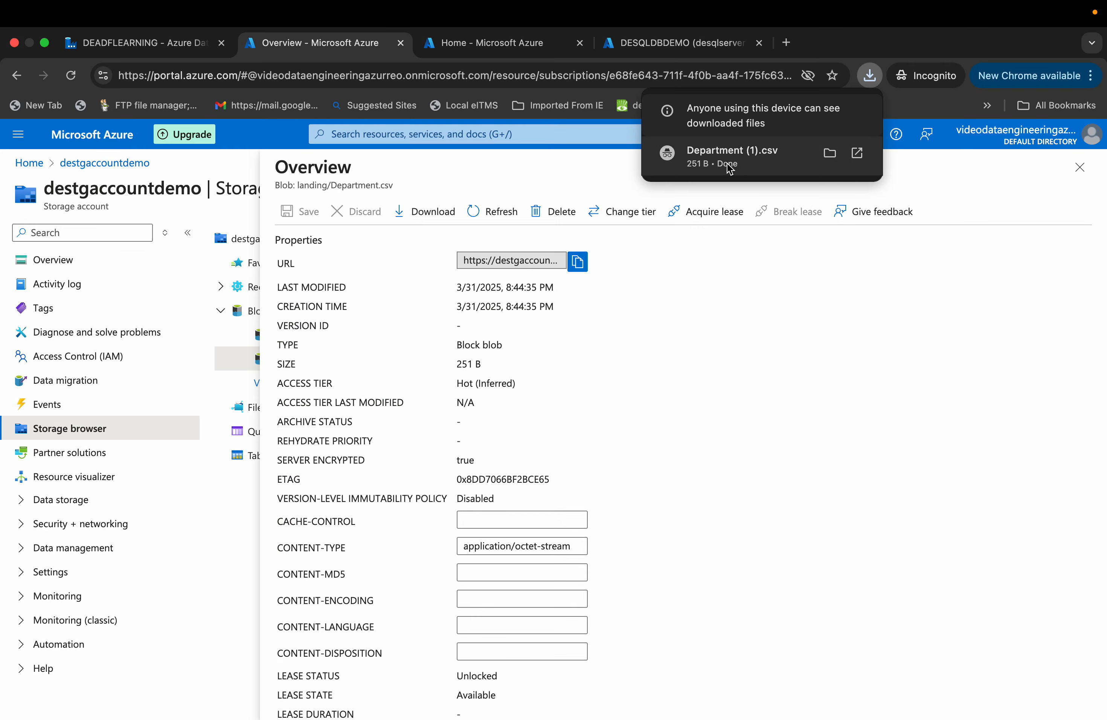
click(730, 169)
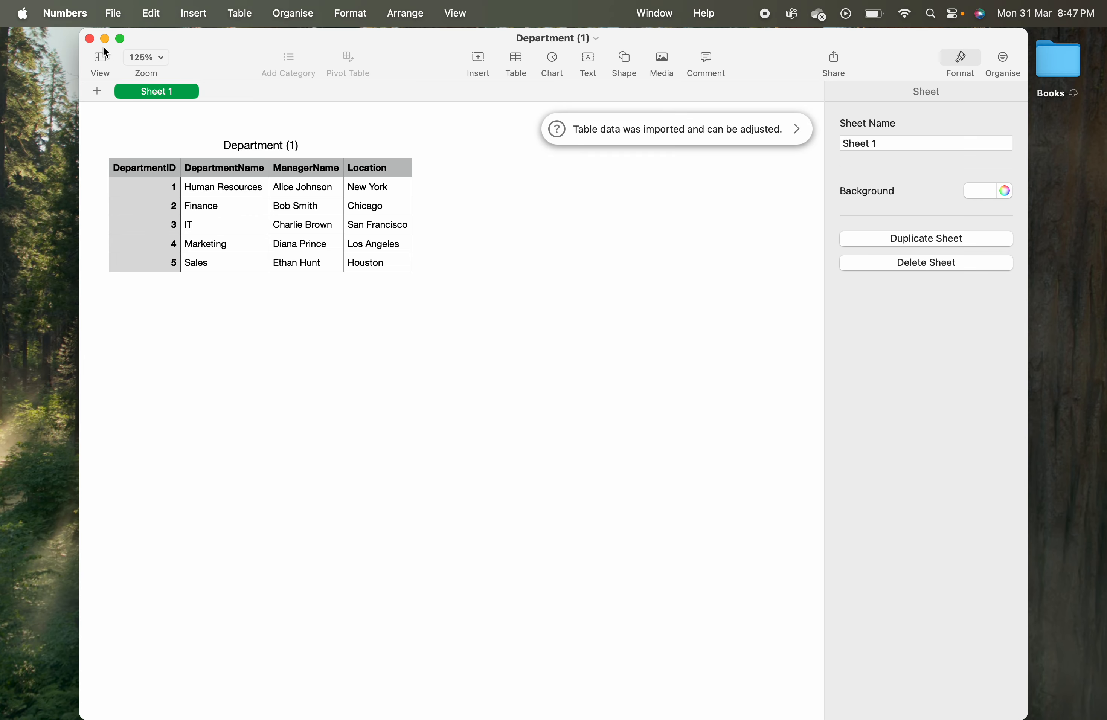
click(89, 41)
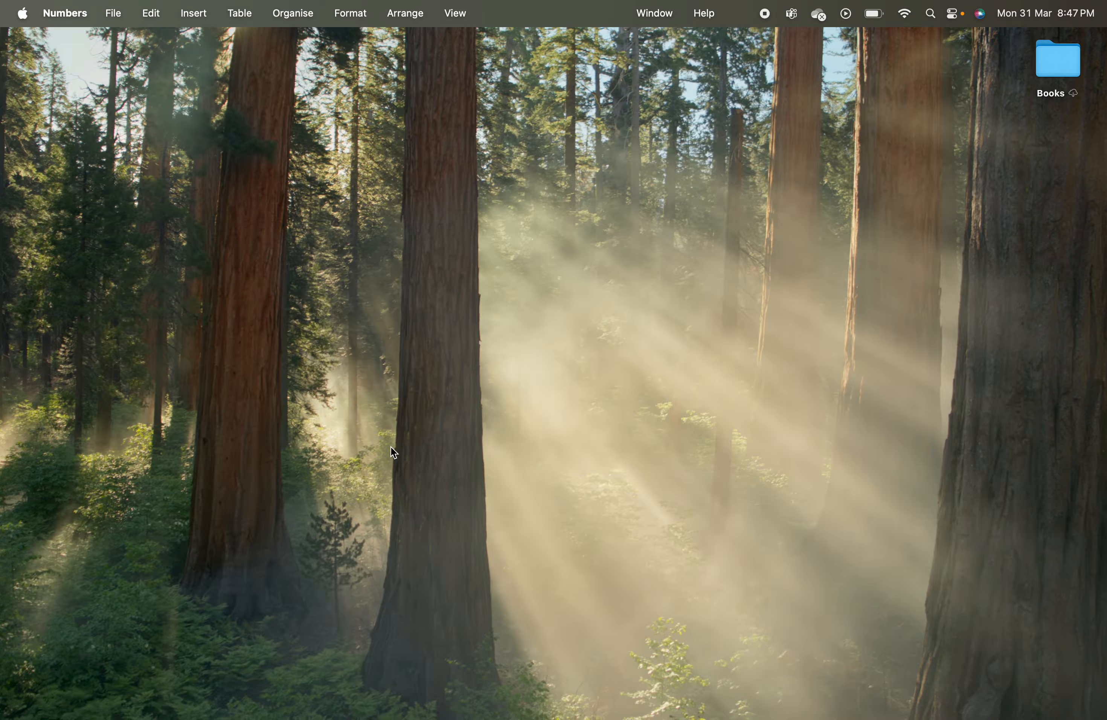
- Download Manager.csv from the landing folder and open it to check its contents
key(ctrl+Right)
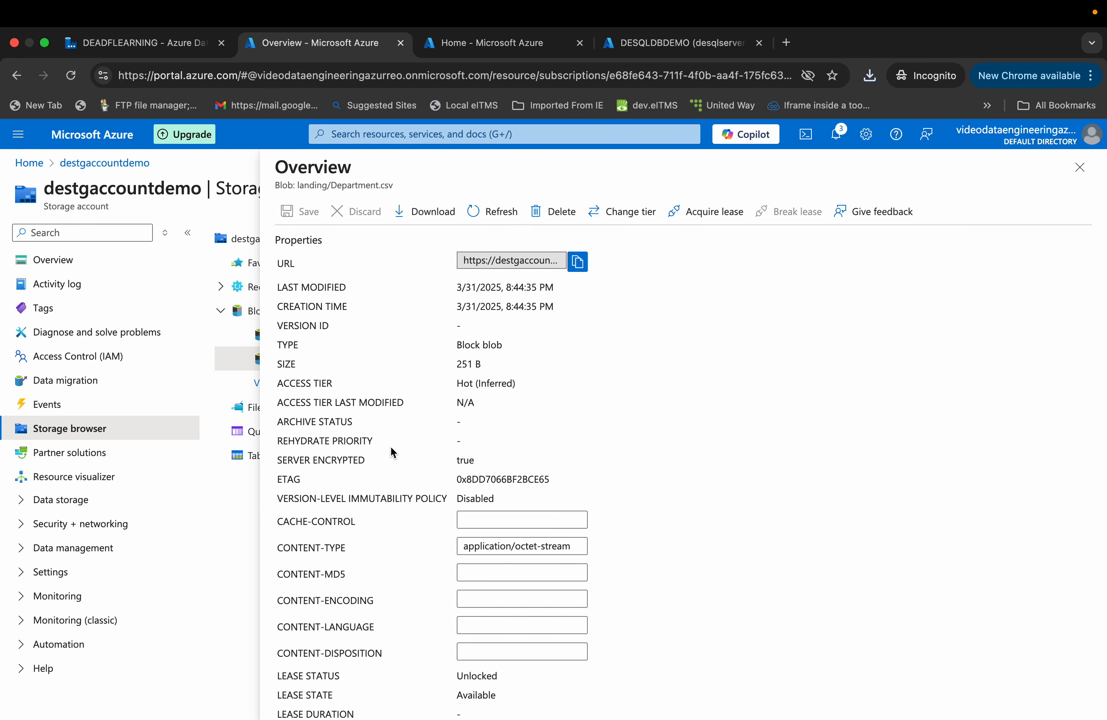
click(1080, 167)
click(527, 467)
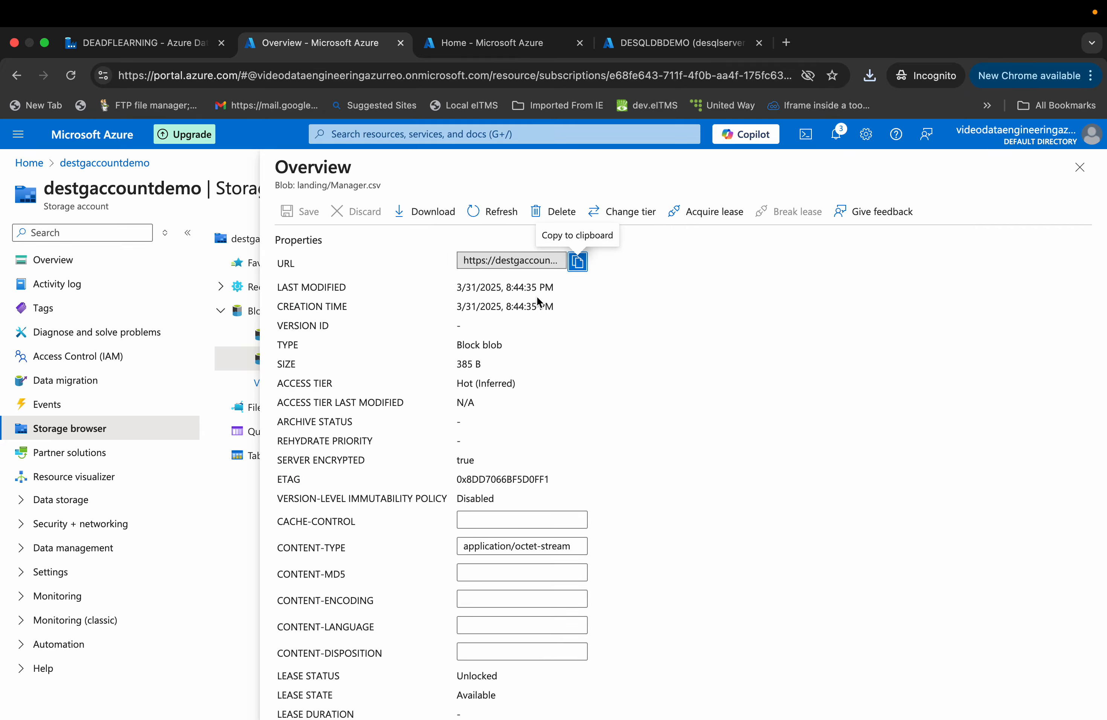
click(437, 214)
click(787, 567)
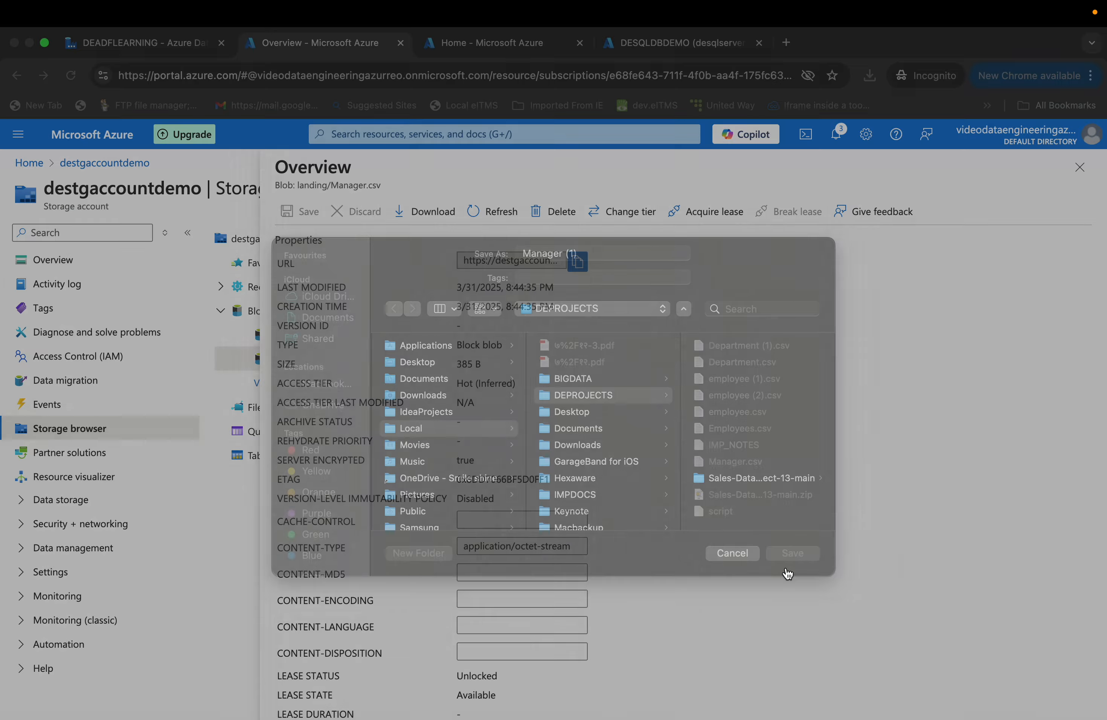
click(720, 157)
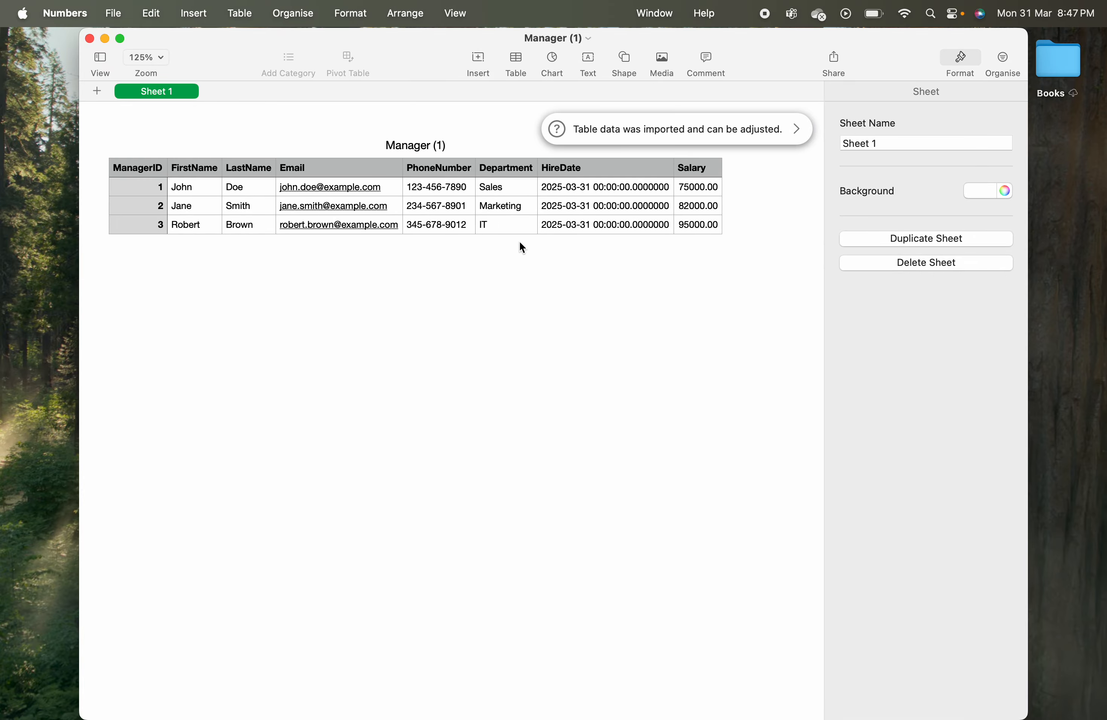
- Download Employees.csv from the landing folder and open it to check its contents
click(90, 40)
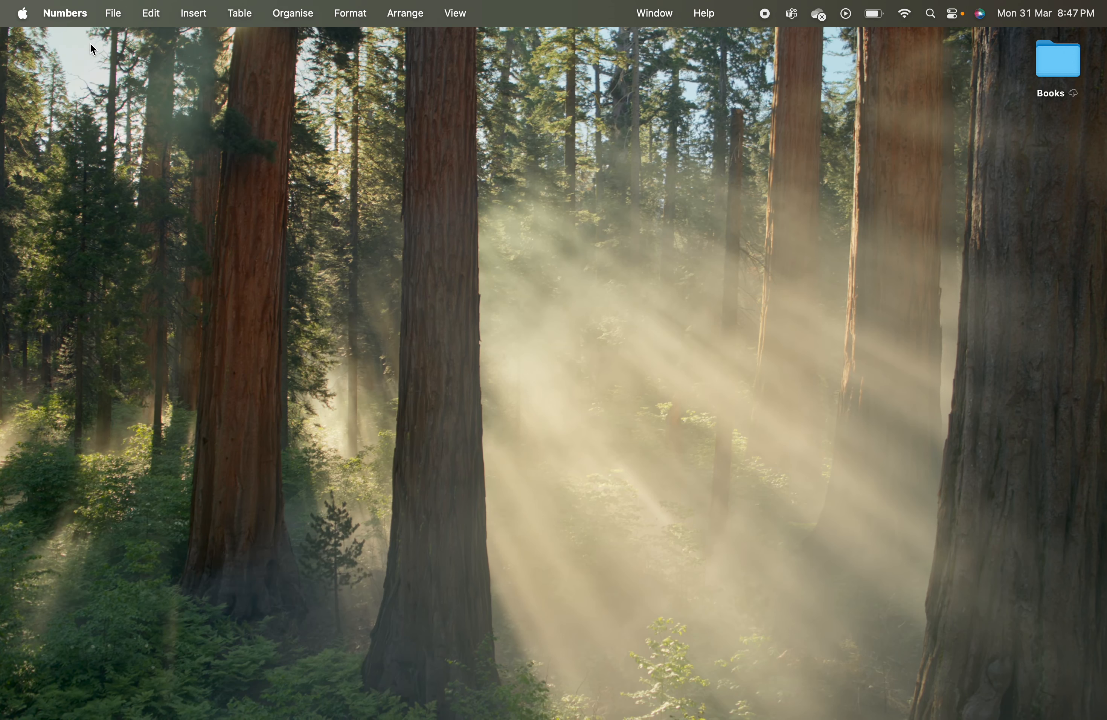
key(ctrl+Right)
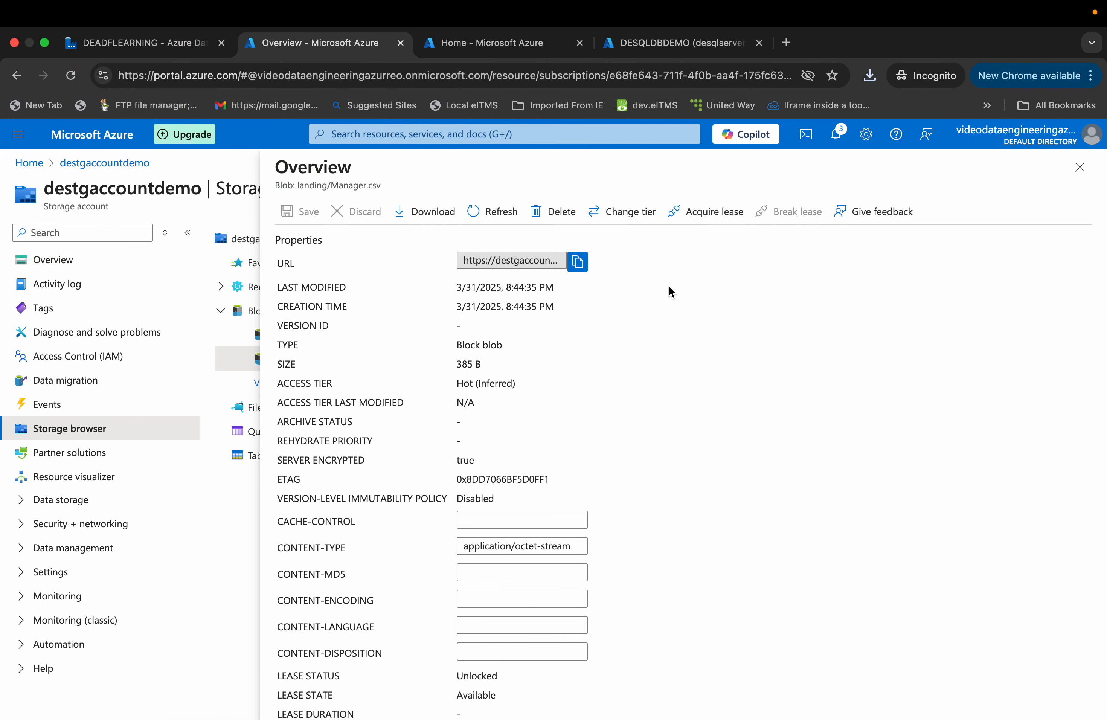
click(1081, 173)
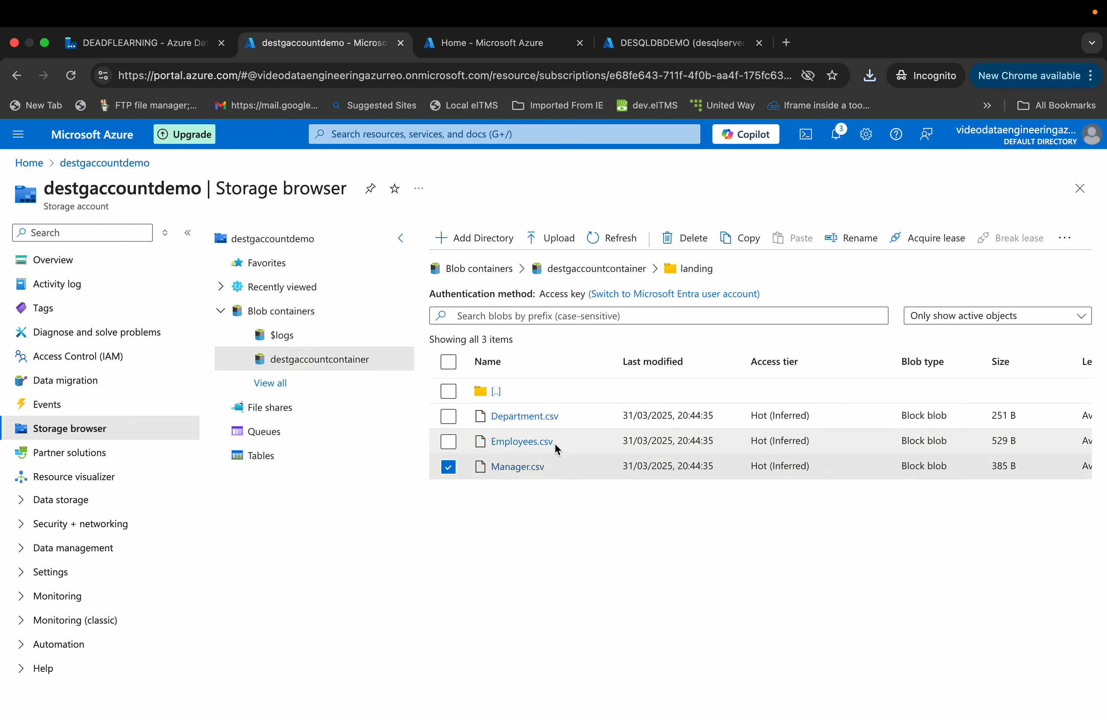
click(542, 450)
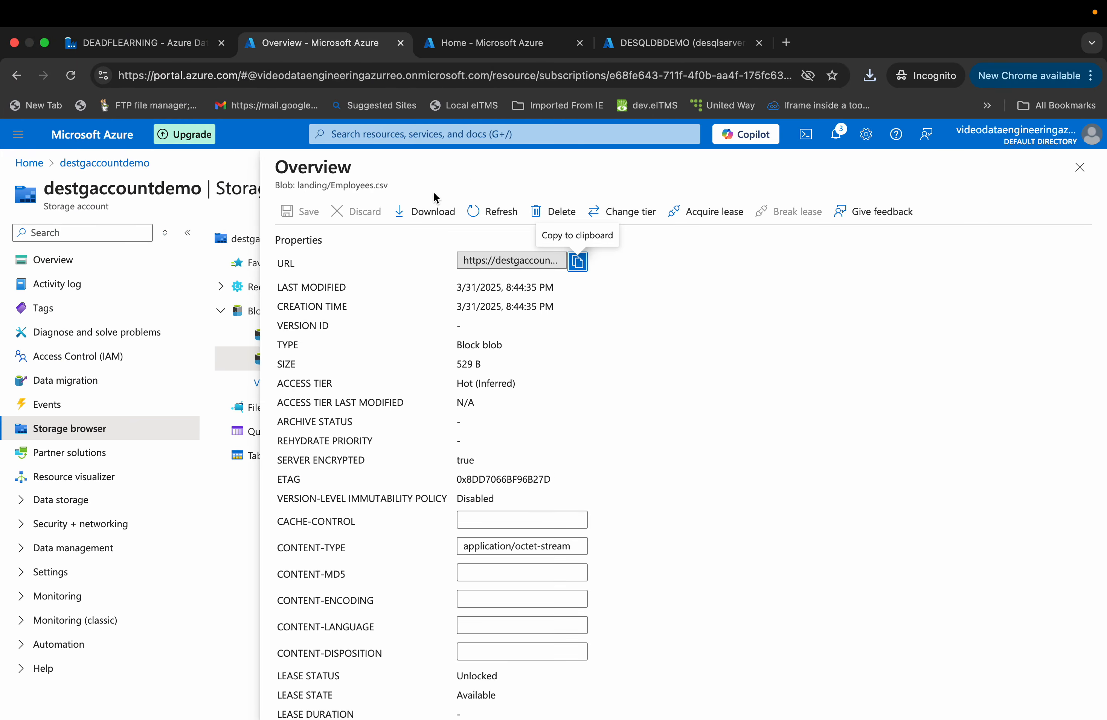
click(433, 213)
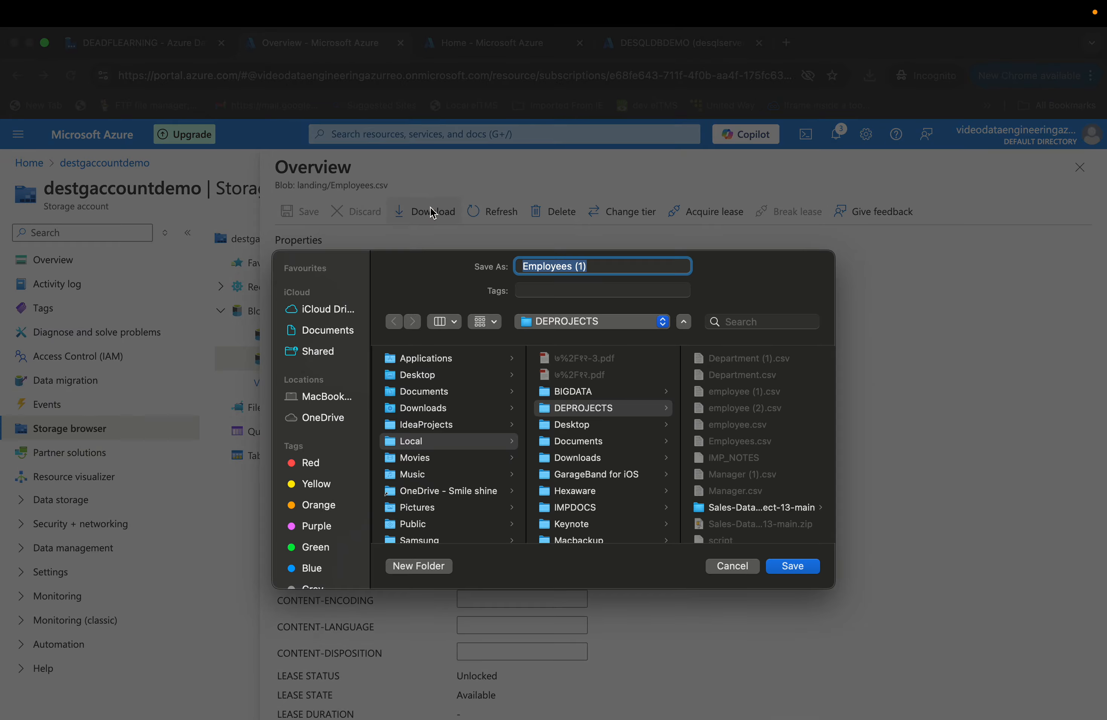
click(794, 566)
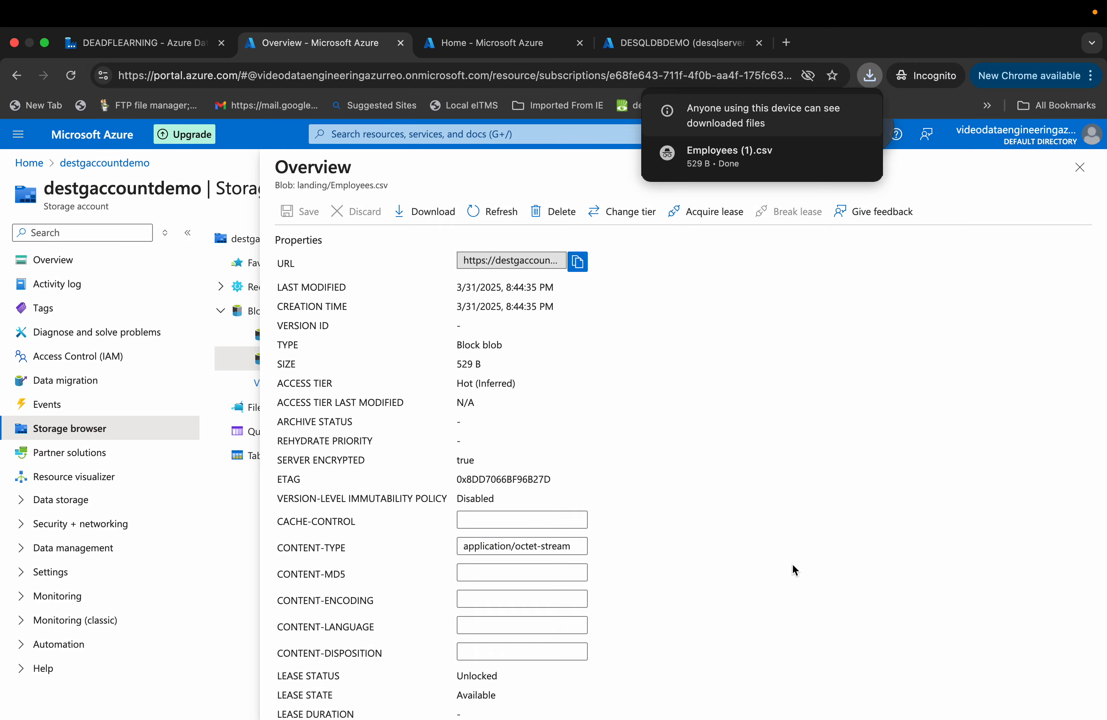
click(716, 166)
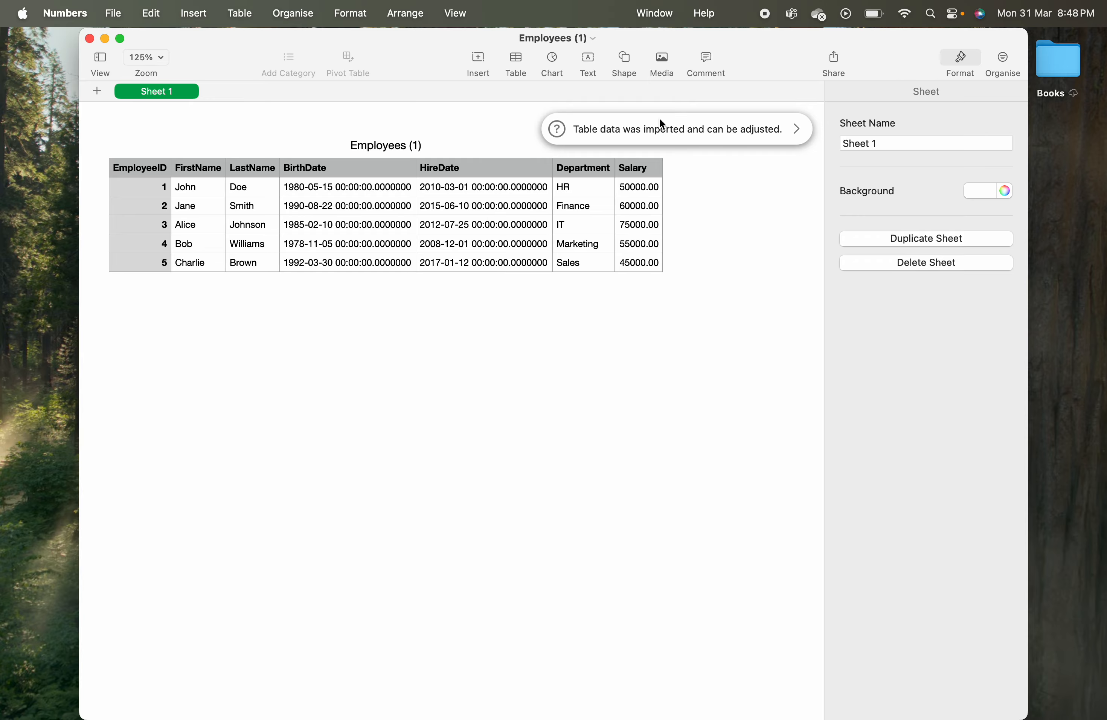
click(90, 41)
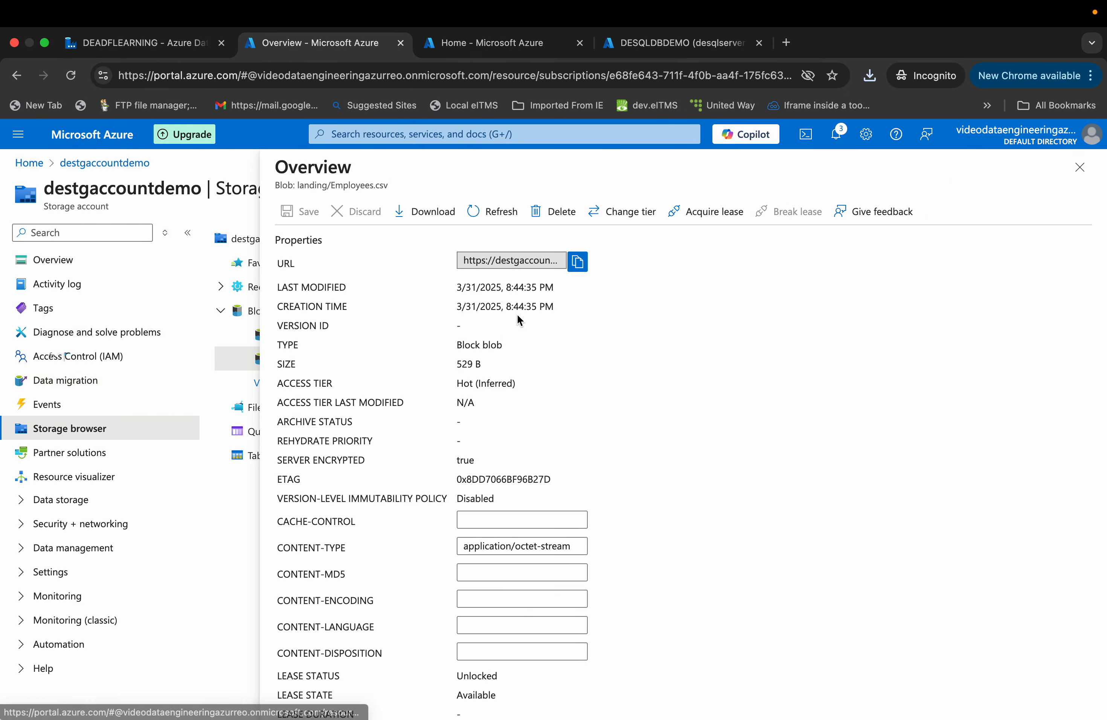
- Return to the Data Factory pipeline run output and start the Screenshot utility to capture the screen
click(1080, 167)
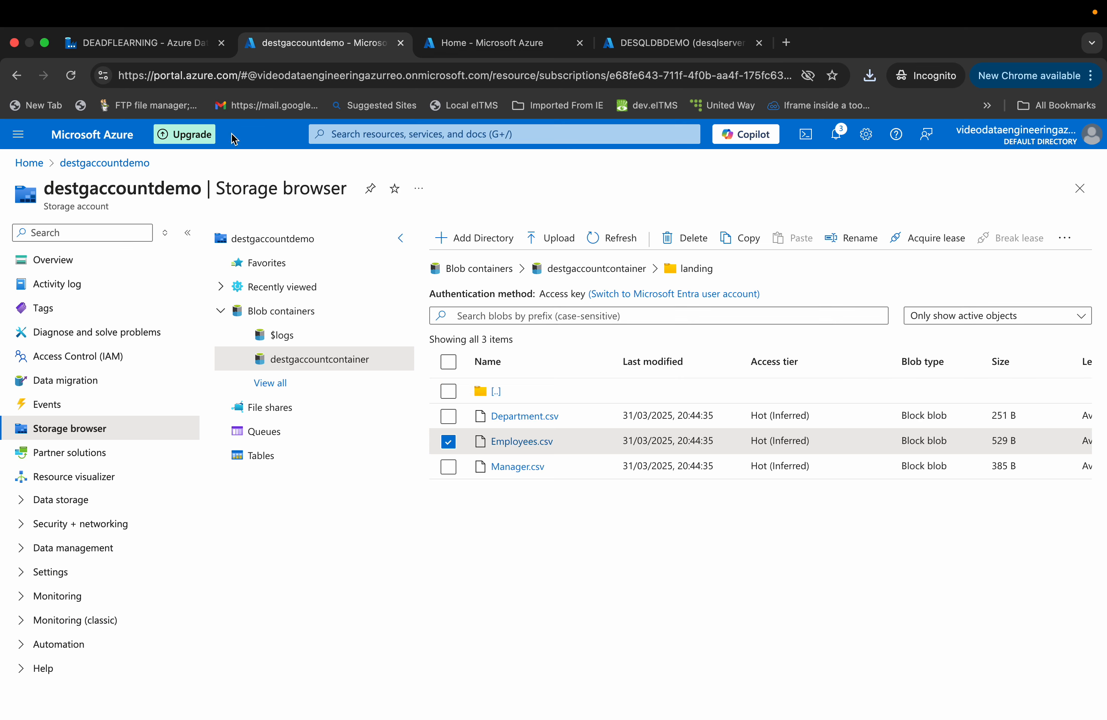
click(147, 49)
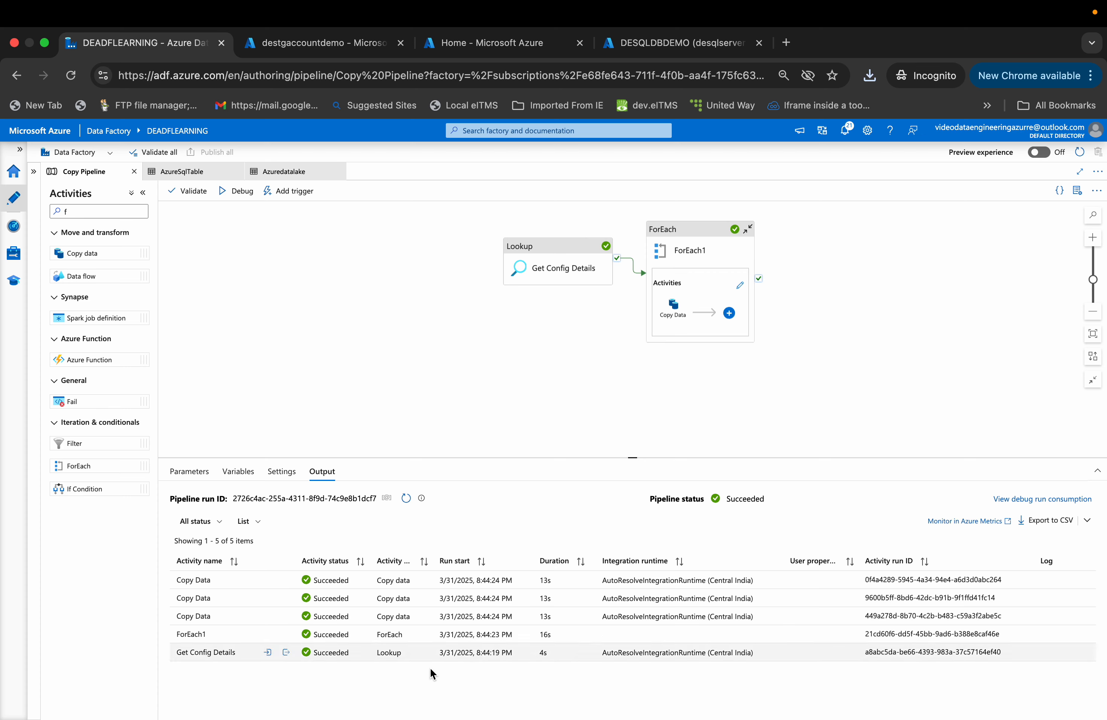
key(super+space)
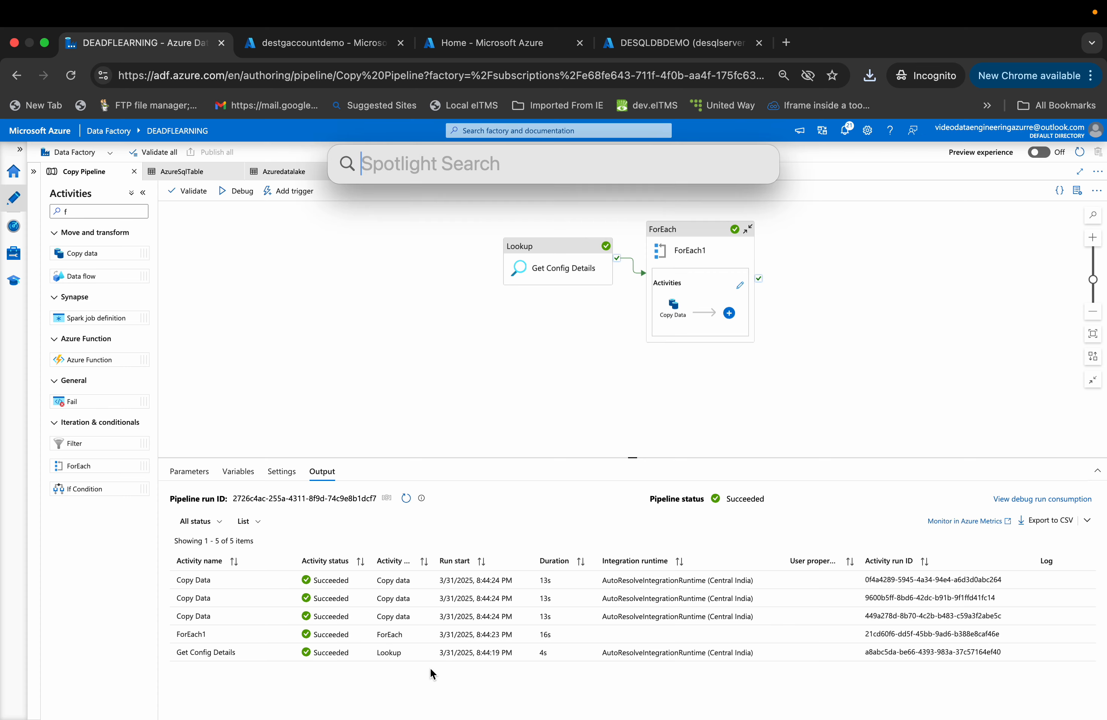
text(scr)
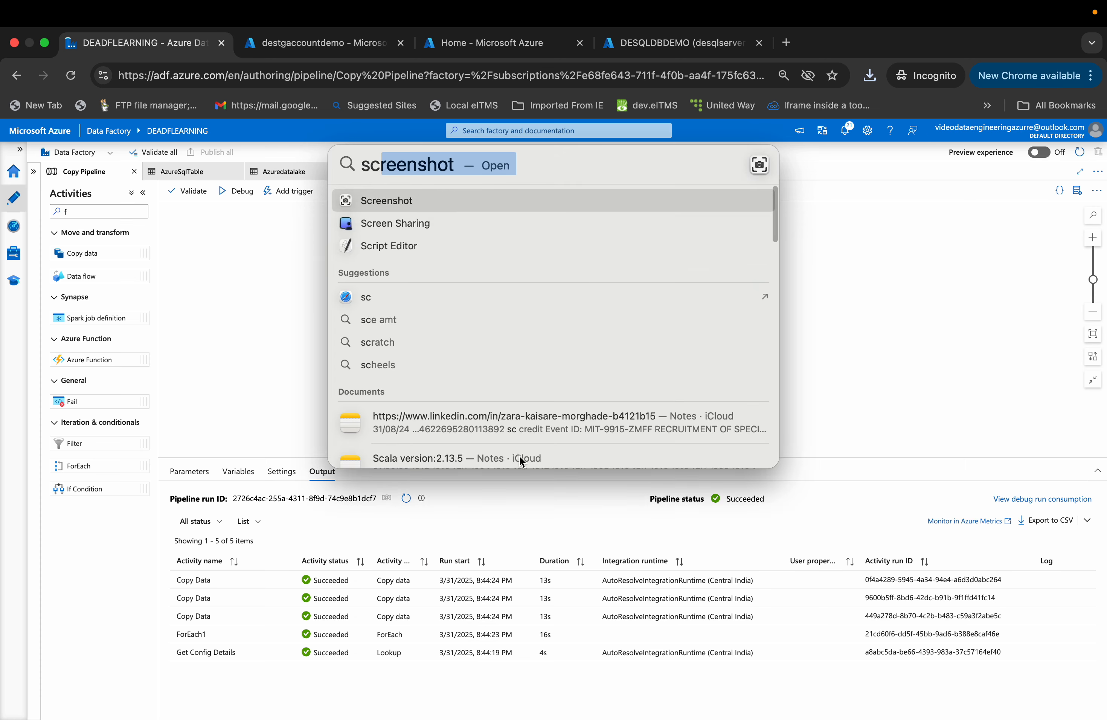
click(391, 190)
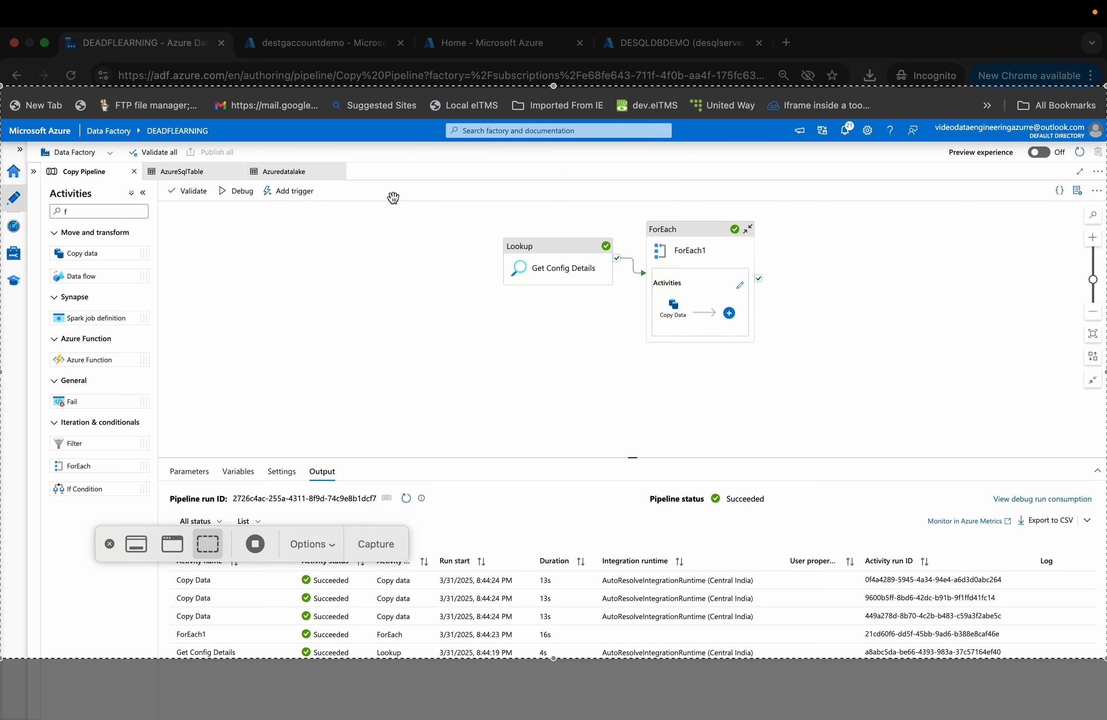